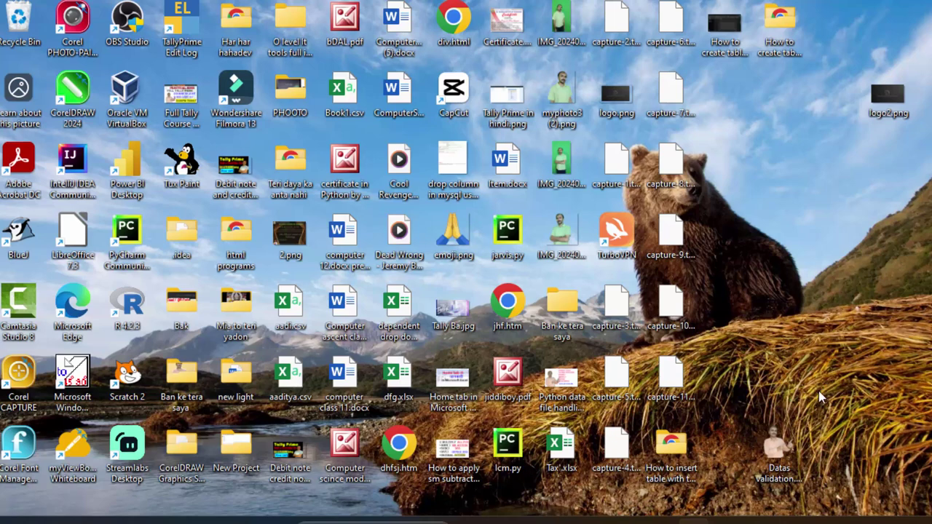
- Refresh the desktop, then launch Excel through Windows Search and start a blank workbook
{"action": "right_click", "coordinate": [752, 127]}
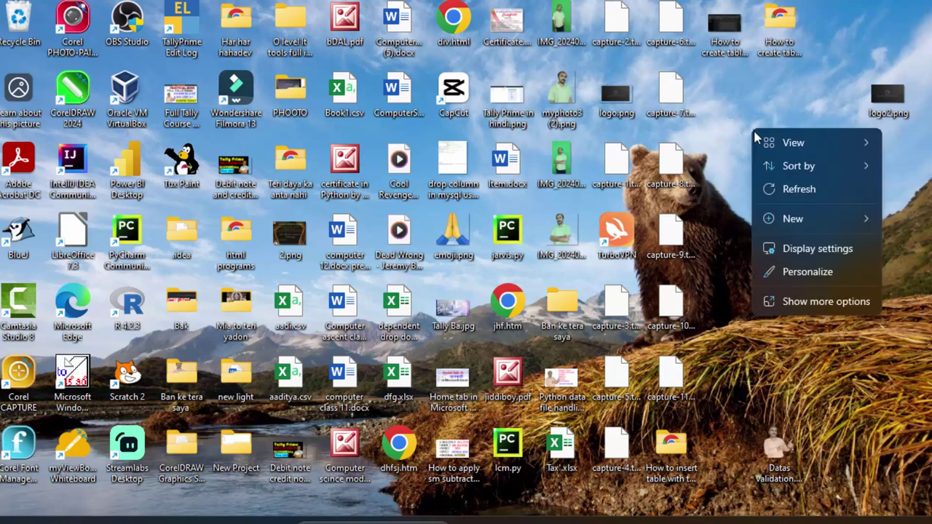
{"action": "left_click", "coordinate": [799, 188]}
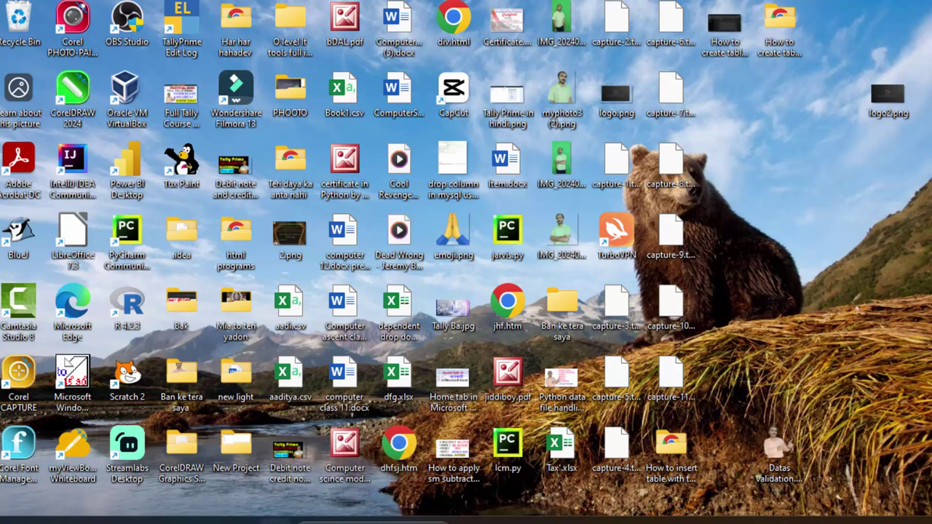
{"action": "left_click", "coordinate": [276, 521]}
{"action": "type", "text": "excel"}
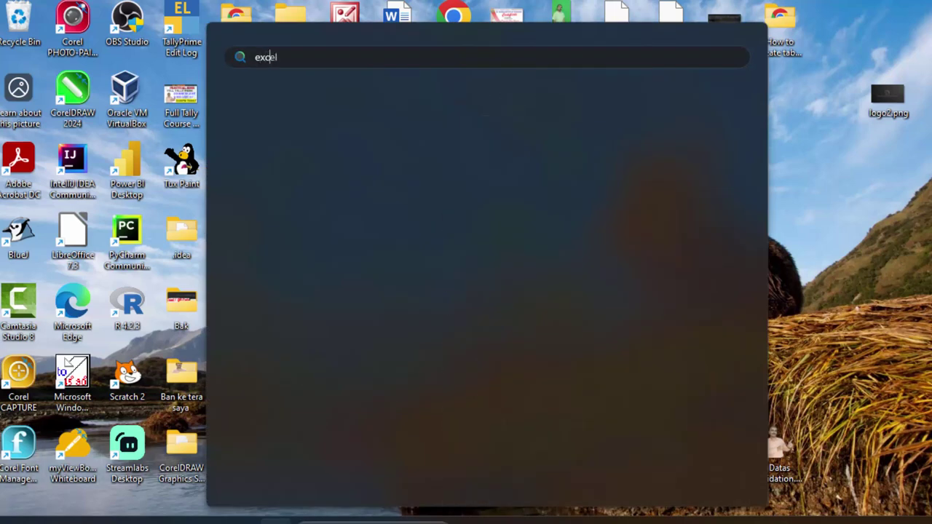
{"action": "key", "text": "BackSpace"}
{"action": "key", "text": "BackSpace"}
{"action": "key", "text": "BackSpace"}
{"action": "key", "text": "Escape"}
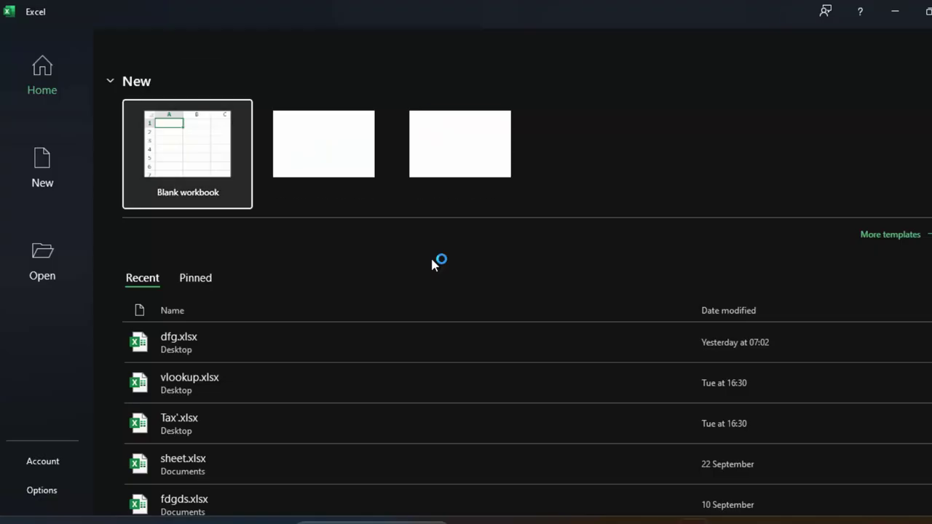
{"action": "left_click", "coordinate": [206, 138]}
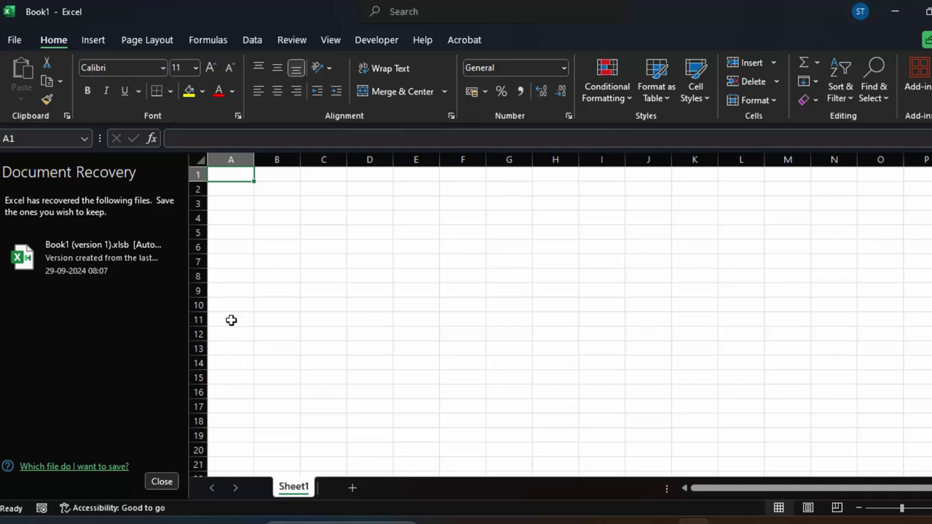
- Discard the recovered files, zoom the marks sheet out slightly and select A1:E6
{"action": "left_click", "coordinate": [164, 484]}
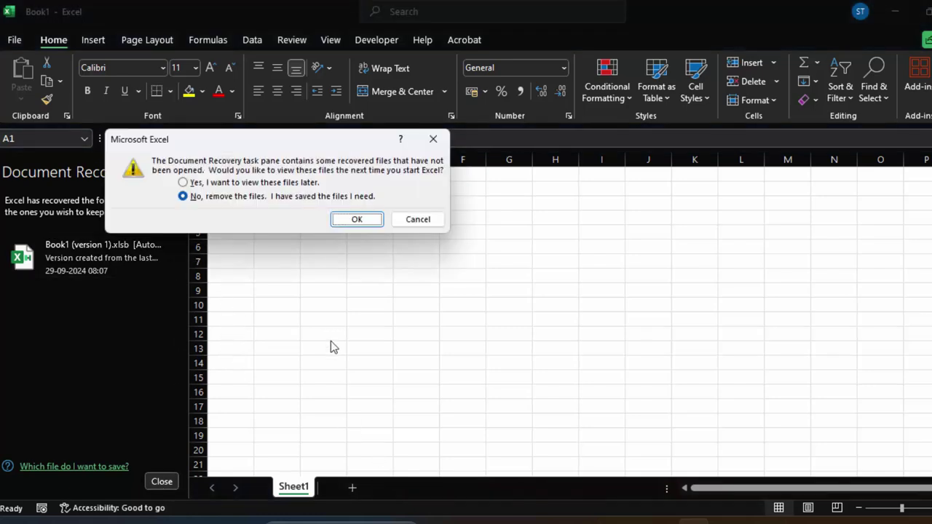
{"action": "left_click", "coordinate": [357, 221]}
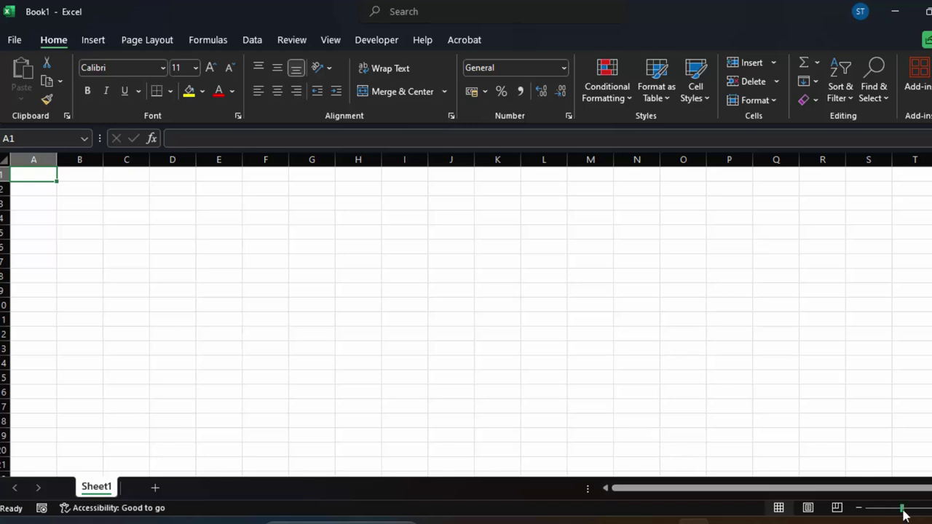
{"action": "scroll", "coordinate": [465, 314], "scroll_direction": "up", "scroll_amount": 10}
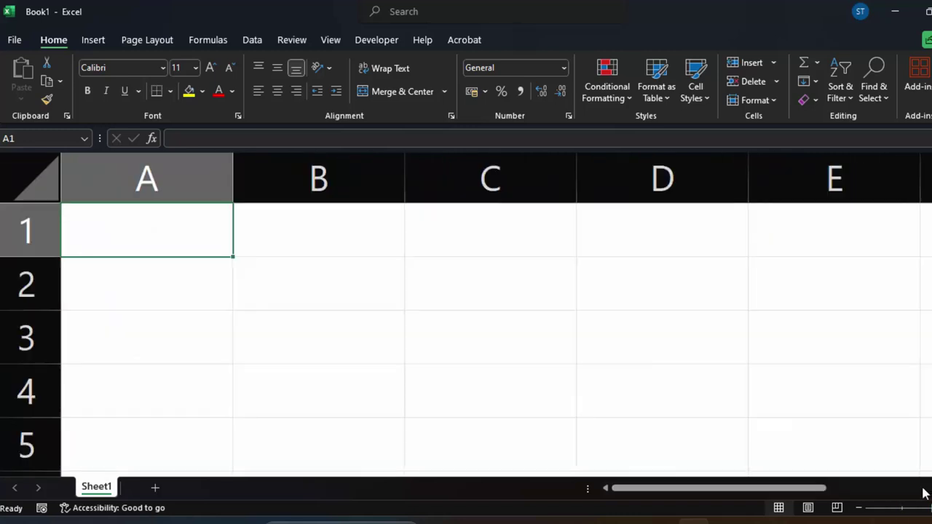
{"action": "left_click", "coordinate": [859, 508]}
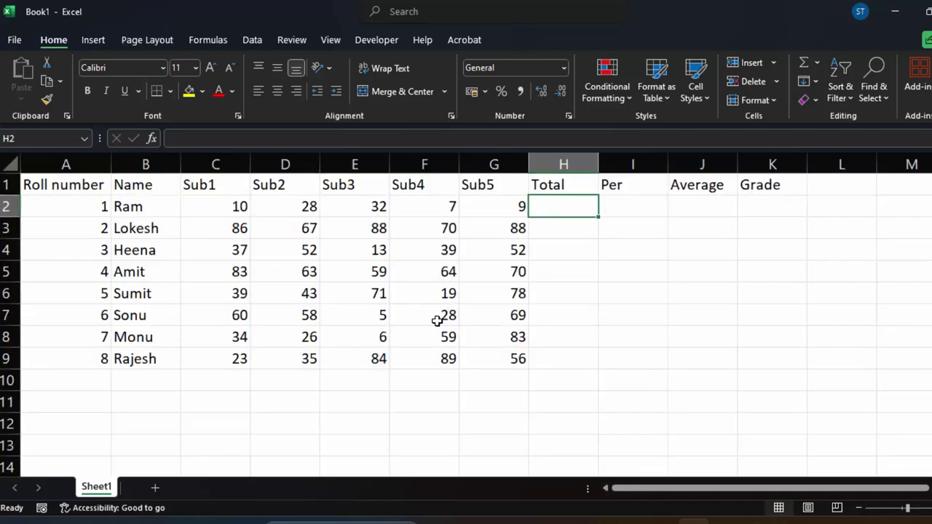
{"action": "left_click", "coordinate": [404, 382]}
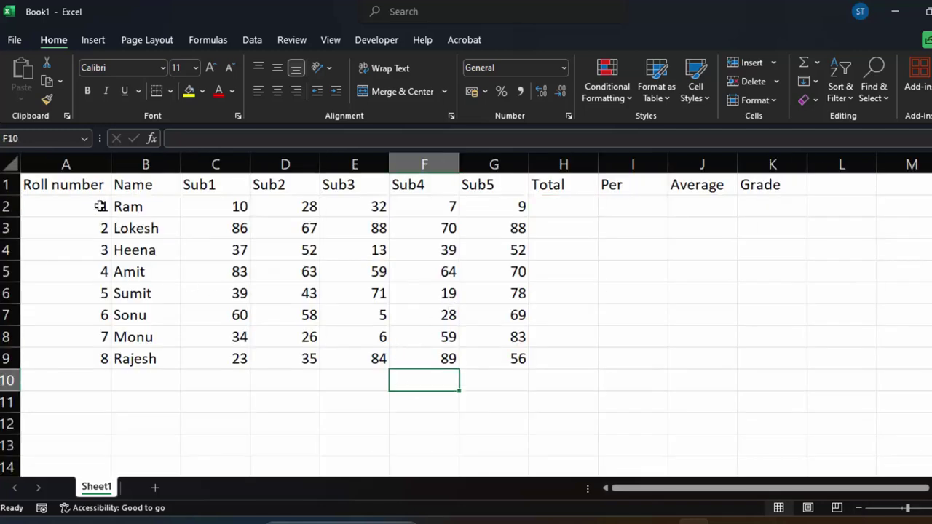
{"action": "mouse_move", "coordinate": [83, 184]}
{"action": "left_mouse_down"}
{"action": "mouse_move", "coordinate": [324, 269]}
{"action": "mouse_move", "coordinate": [342, 296]}
{"action": "left_mouse_up"}
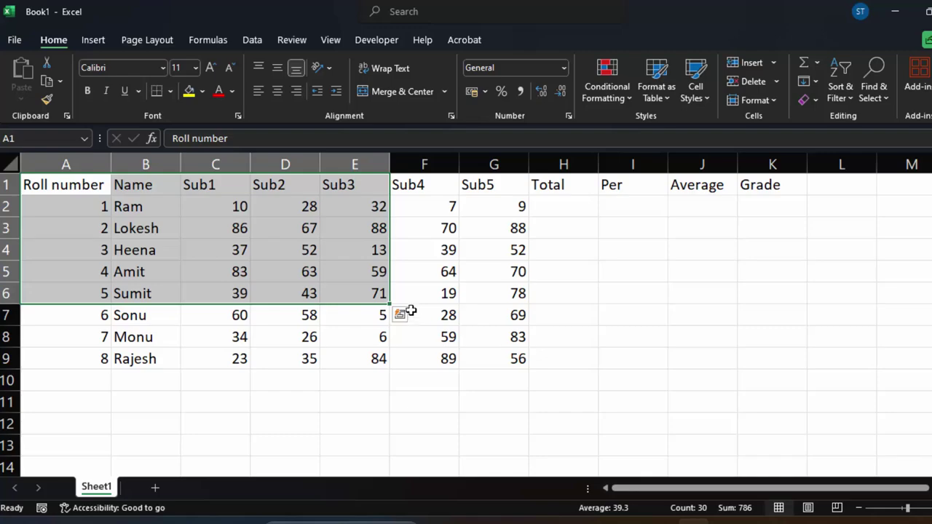
{"action": "left_click", "coordinate": [369, 44]}
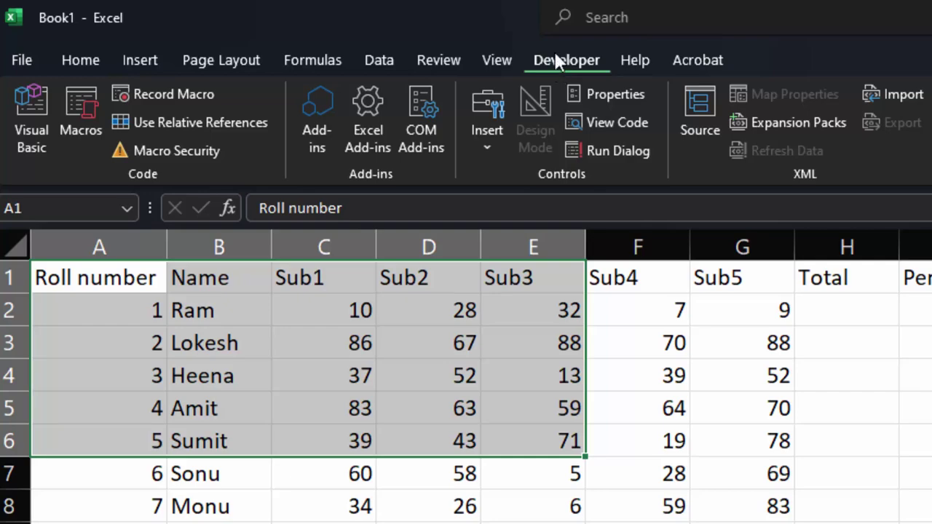
- Replace the default Macro1 name with 'add' and start recording it in This Workbook
{"action": "left_click", "coordinate": [503, 58]}
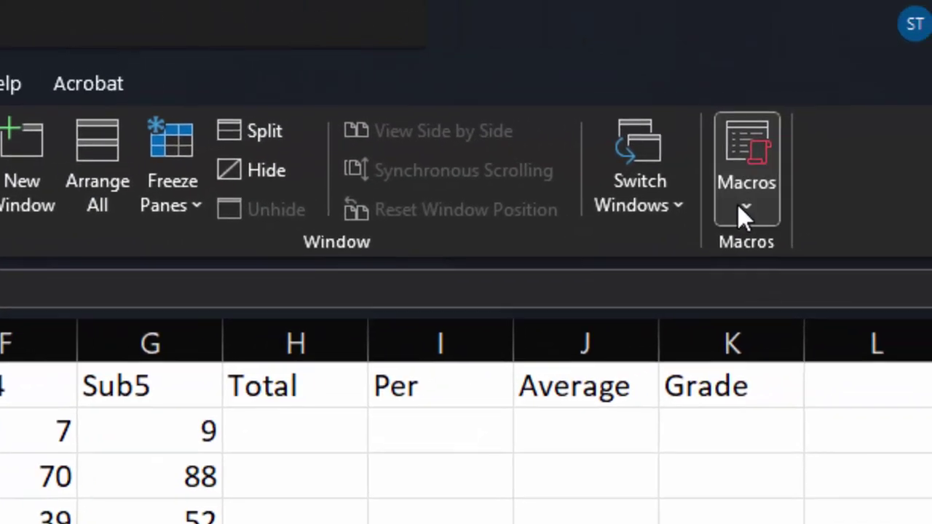
{"action": "left_click", "coordinate": [617, 231]}
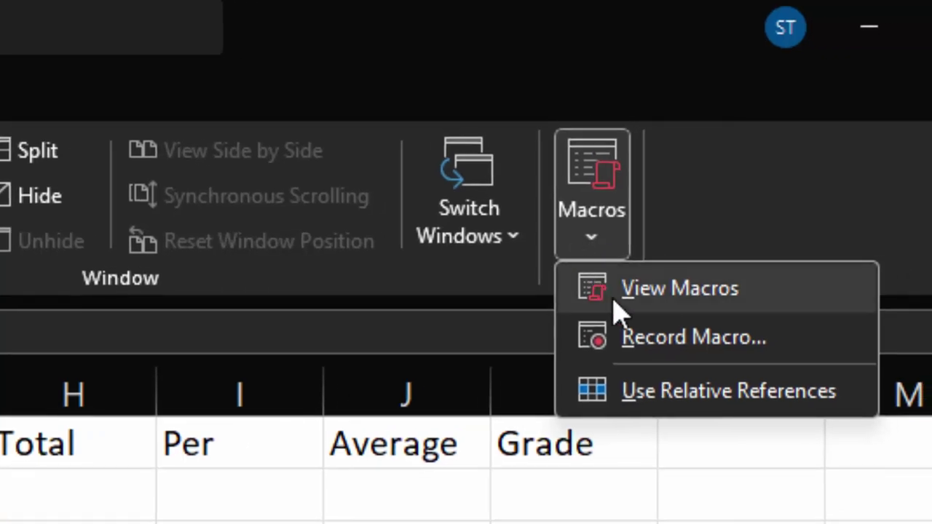
{"action": "left_click", "coordinate": [650, 327]}
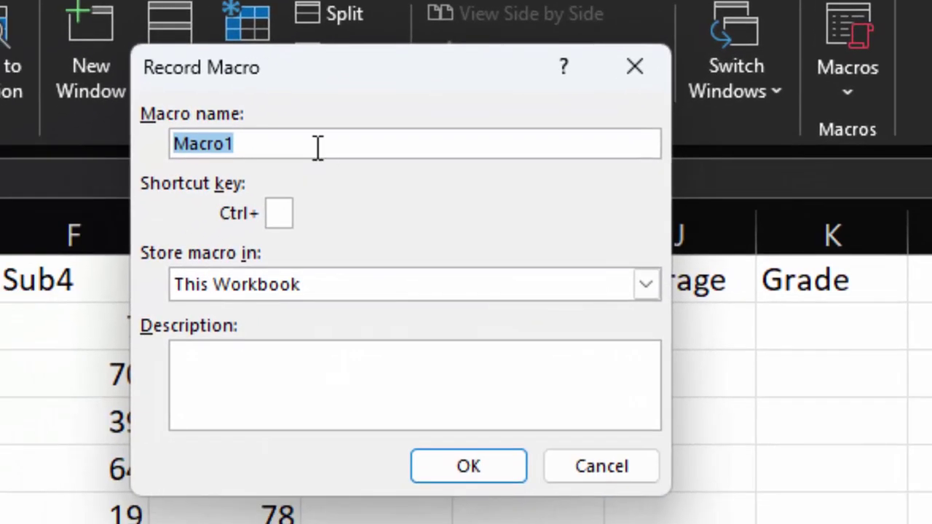
{"action": "left_click", "coordinate": [316, 145]}
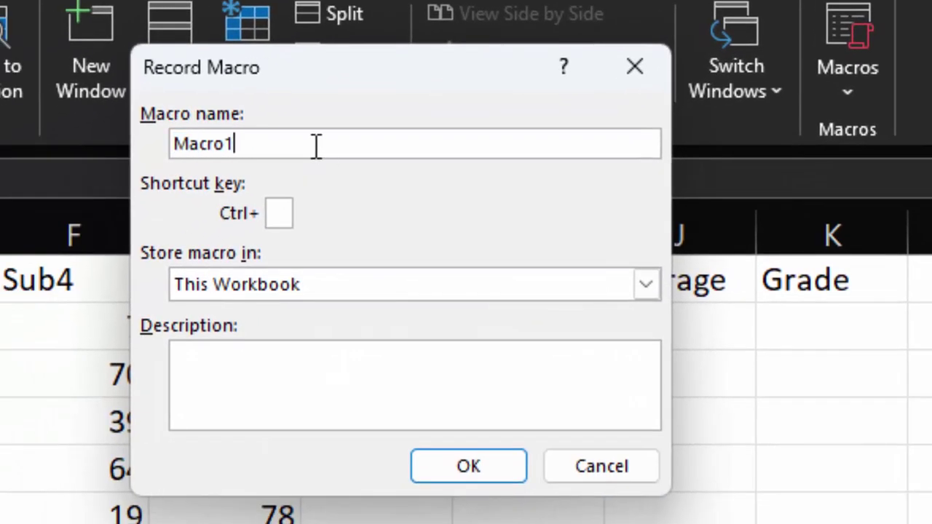
{"action": "left_click_drag", "start_coordinate": [316, 145], "coordinate": [174, 144]}
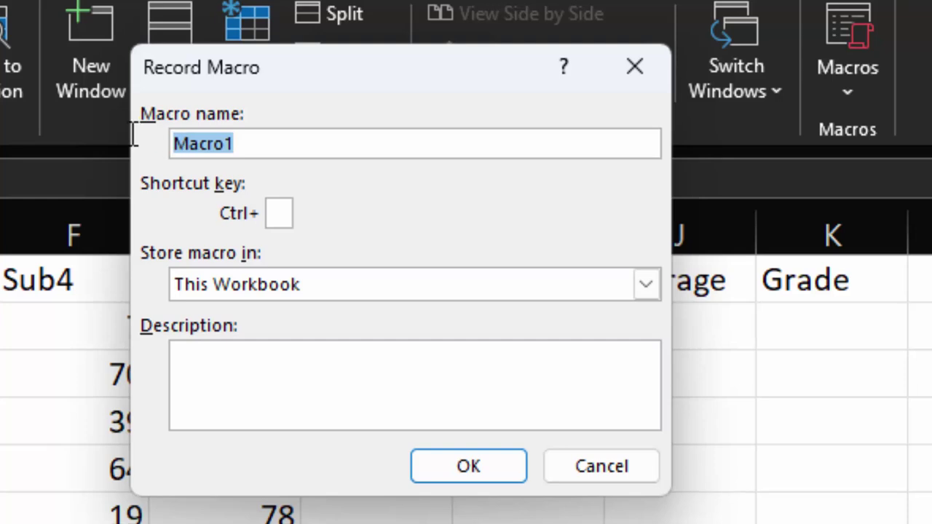
{"action": "key", "text": "BackSpace"}
{"action": "type", "text": "su"}
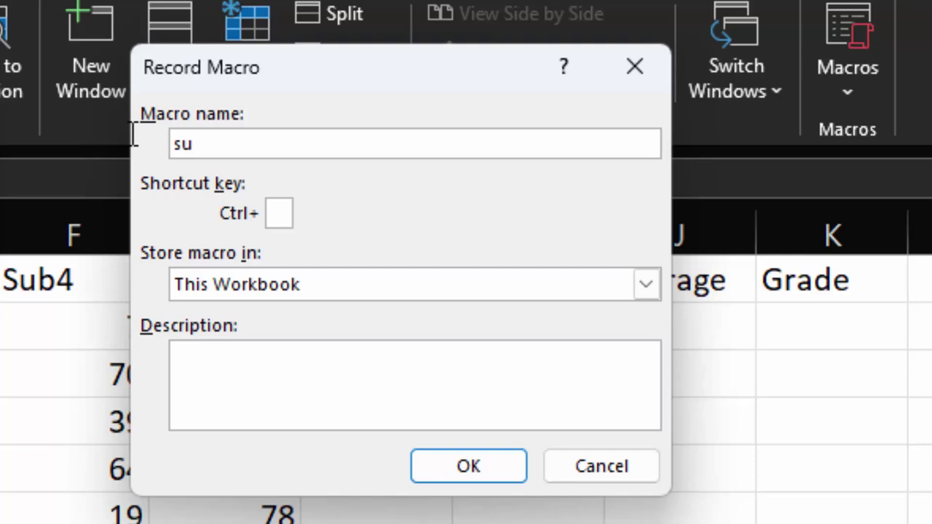
{"action": "key", "text": "BackSpace"}
{"action": "key", "text": "BackSpace"}
{"action": "type", "text": "add"}
{"action": "left_click", "coordinate": [280, 213]}
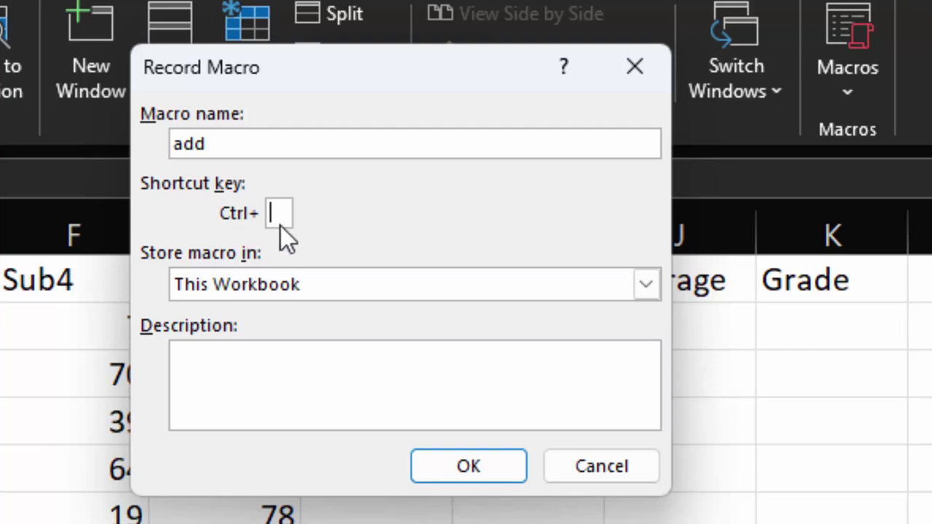
{"action": "left_click", "coordinate": [355, 420]}
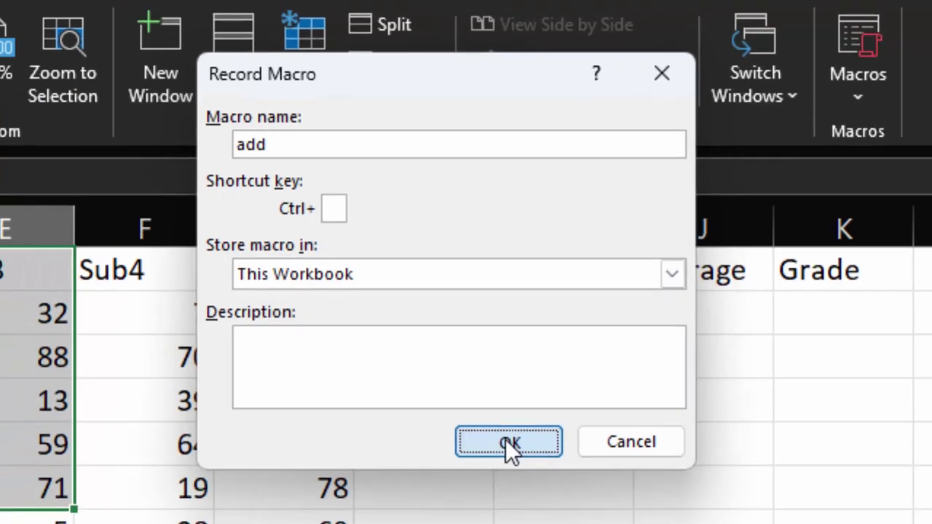
{"action": "left_click", "coordinate": [459, 463]}
- Enter =SUM(C2:G2) in H2 and fill it down, giving totals from 86 to 287
{"action": "left_click", "coordinate": [728, 376]}
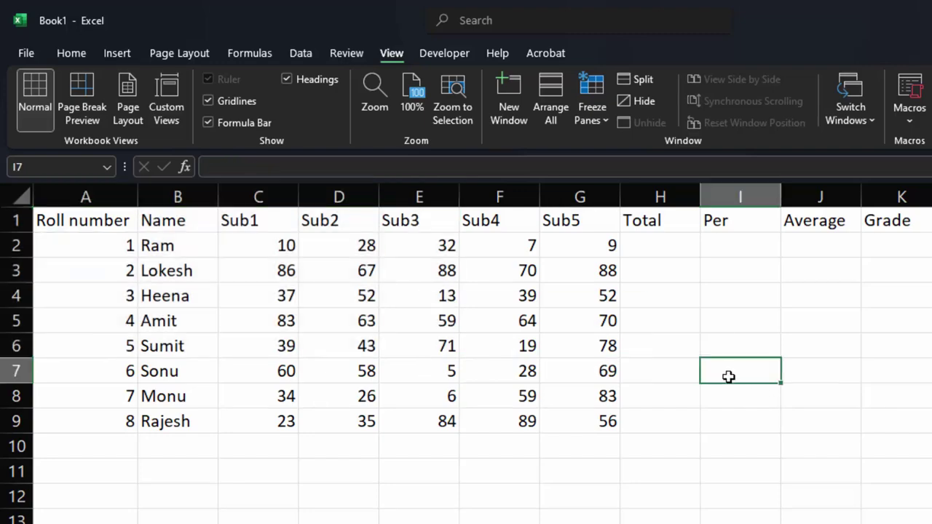
{"action": "left_click", "coordinate": [655, 248]}
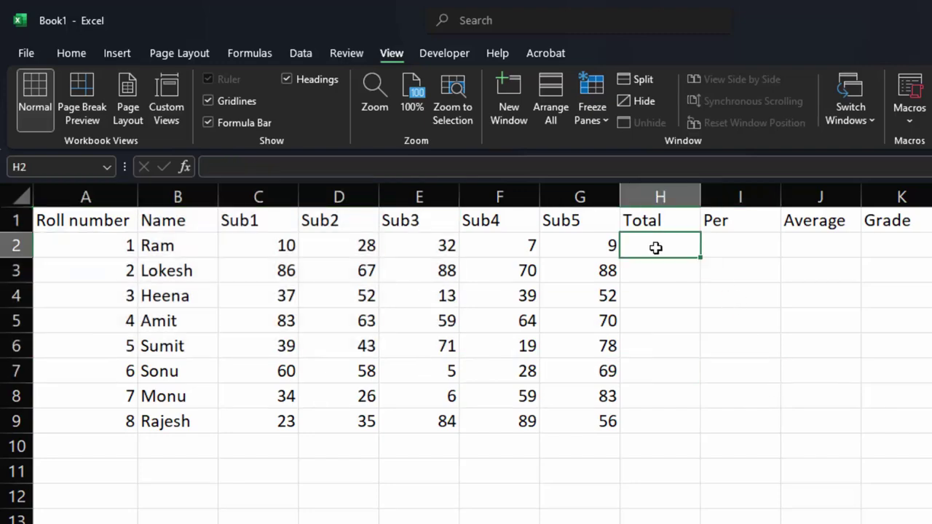
{"action": "type", "text": "=sum("}
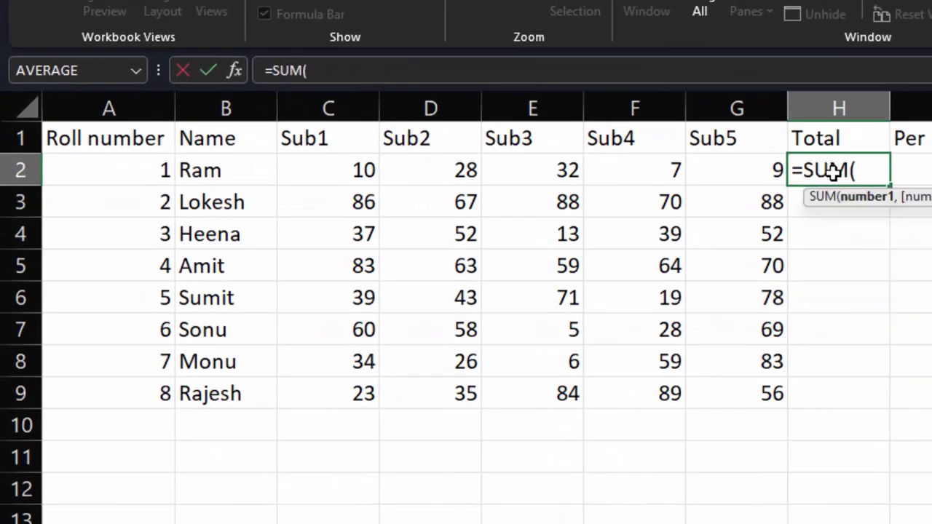
{"action": "left_click_drag", "start_coordinate": [322, 174], "coordinate": [710, 182]}
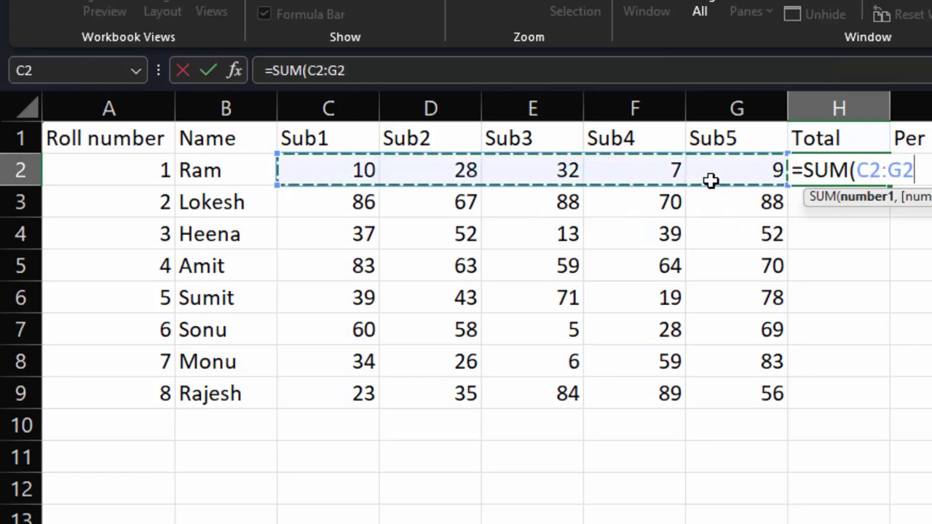
{"action": "type", "text": ")"}
{"action": "key", "text": "Return"}
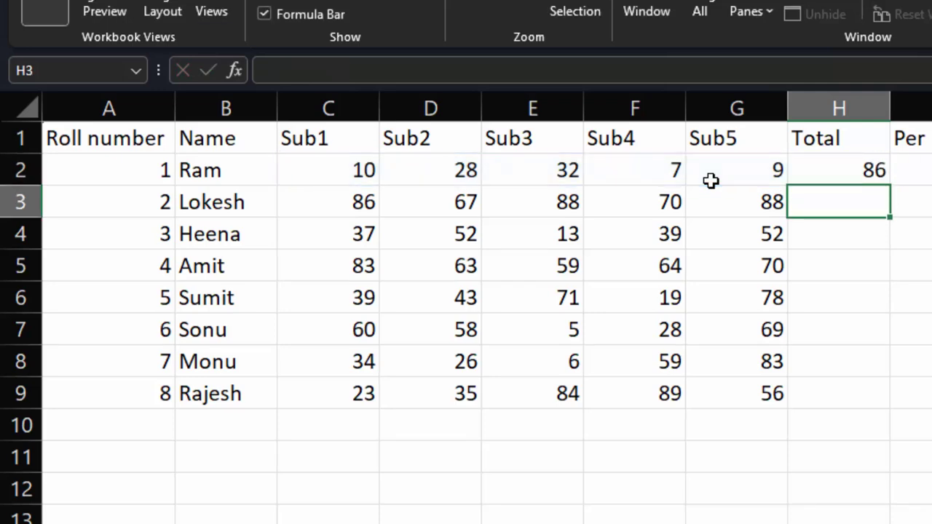
{"action": "left_click", "coordinate": [844, 179]}
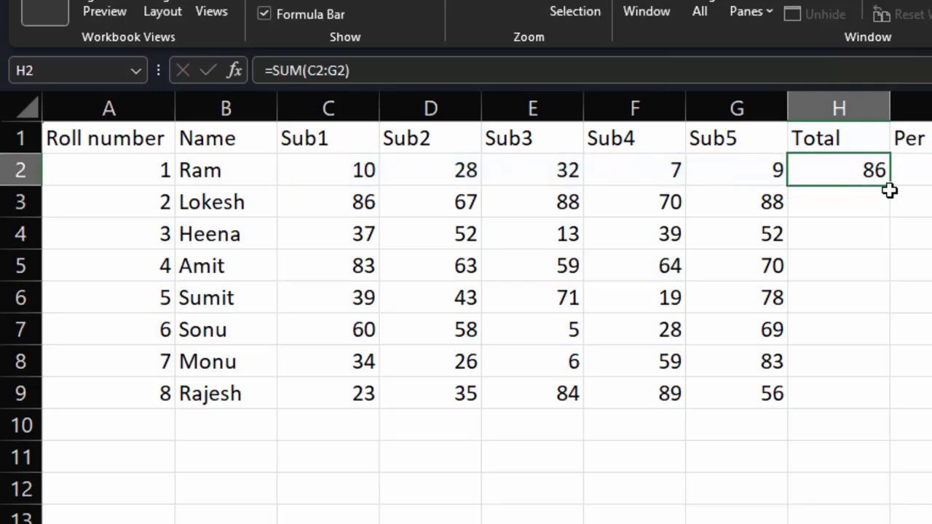
{"action": "double_click", "coordinate": [888, 187]}
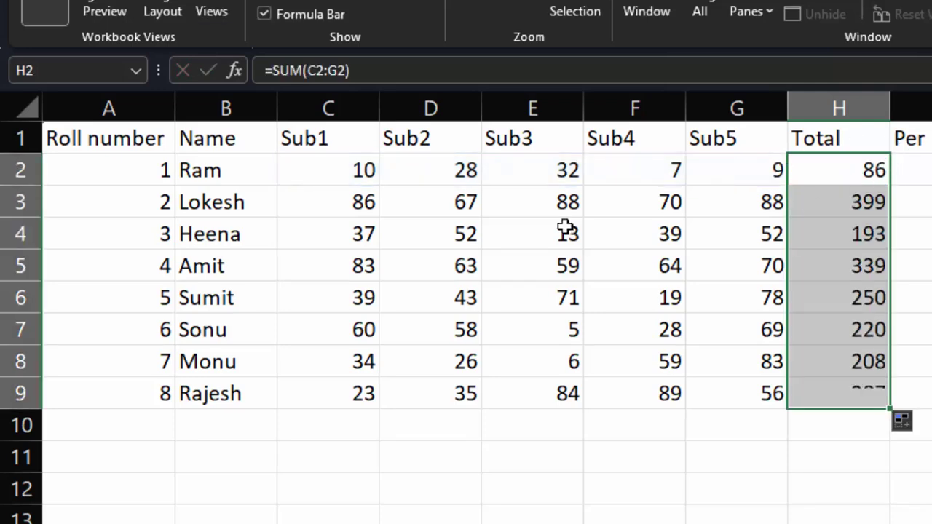
{"action": "left_click", "coordinate": [377, 222]}
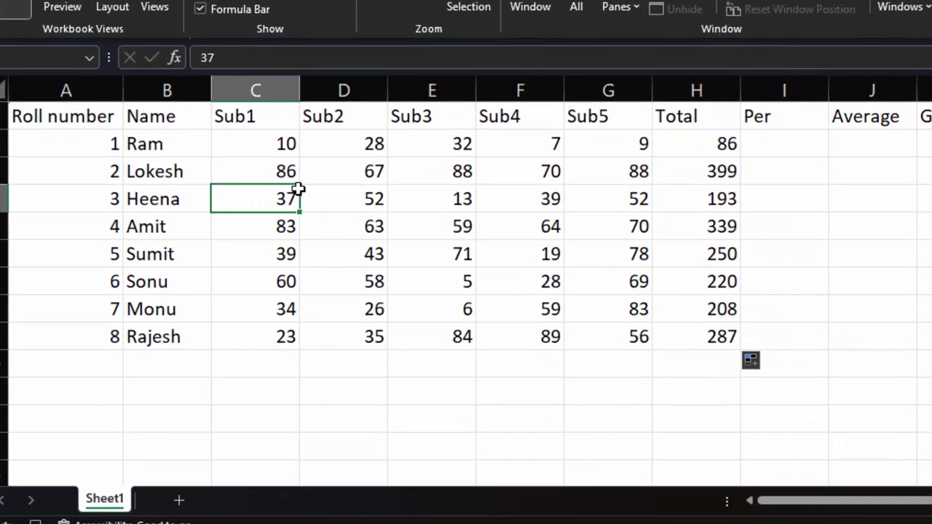
{"action": "key", "text": "ctrl+a"}
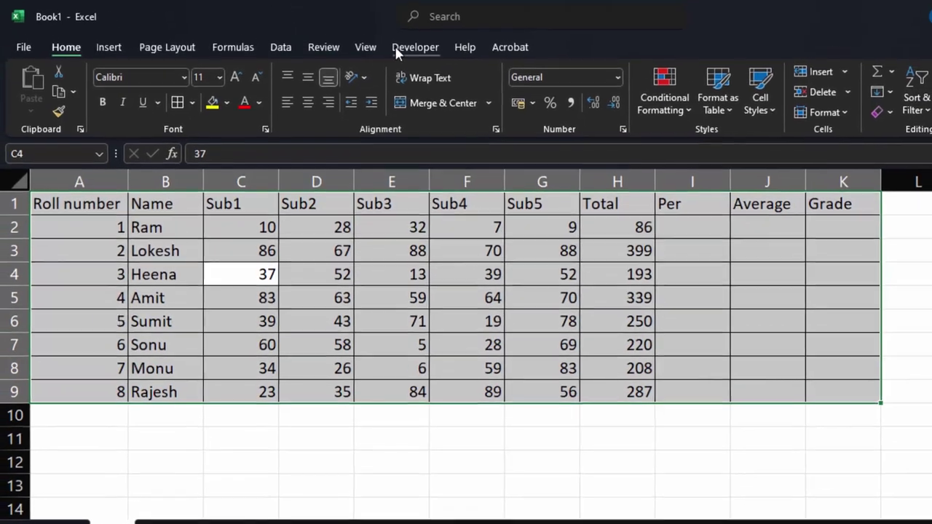
- Stop recording the add macro and click an empty cell to deselect the table
{"action": "left_click", "coordinate": [372, 52]}
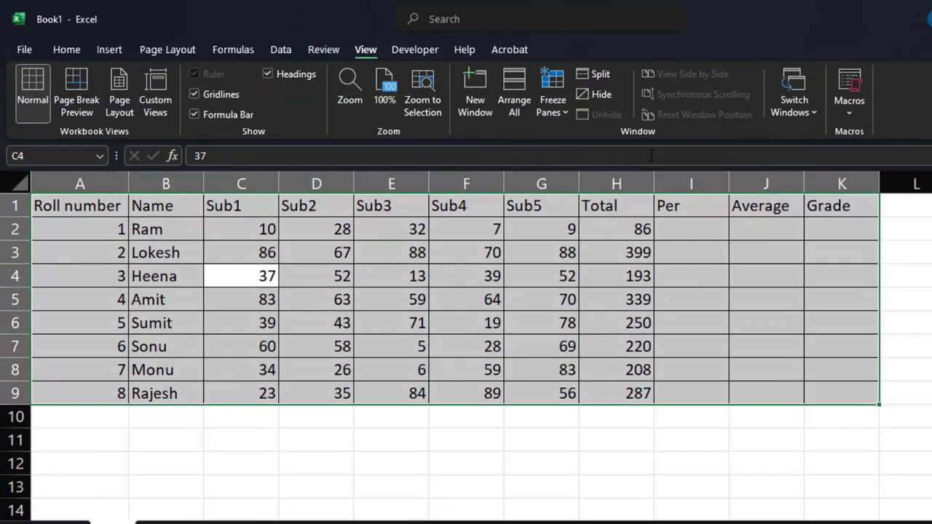
{"action": "left_click", "coordinate": [843, 110]}
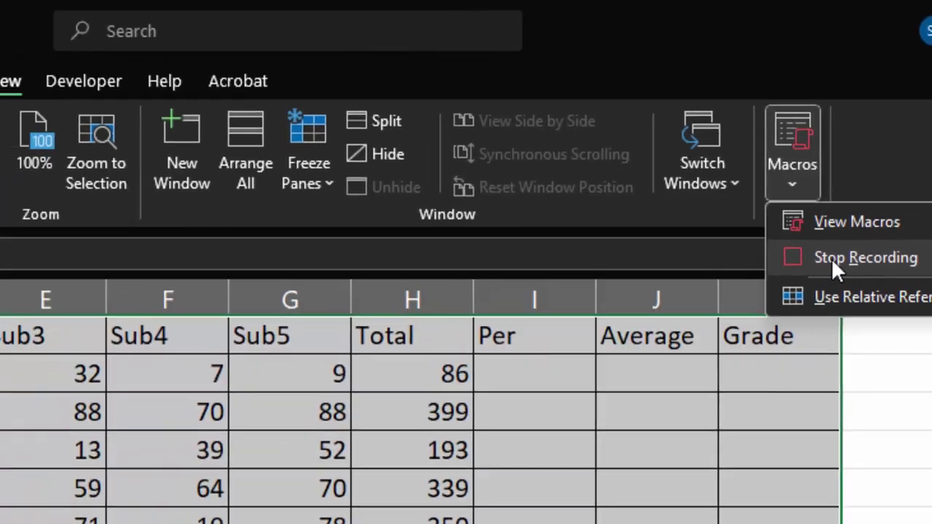
{"action": "left_click", "coordinate": [818, 310]}
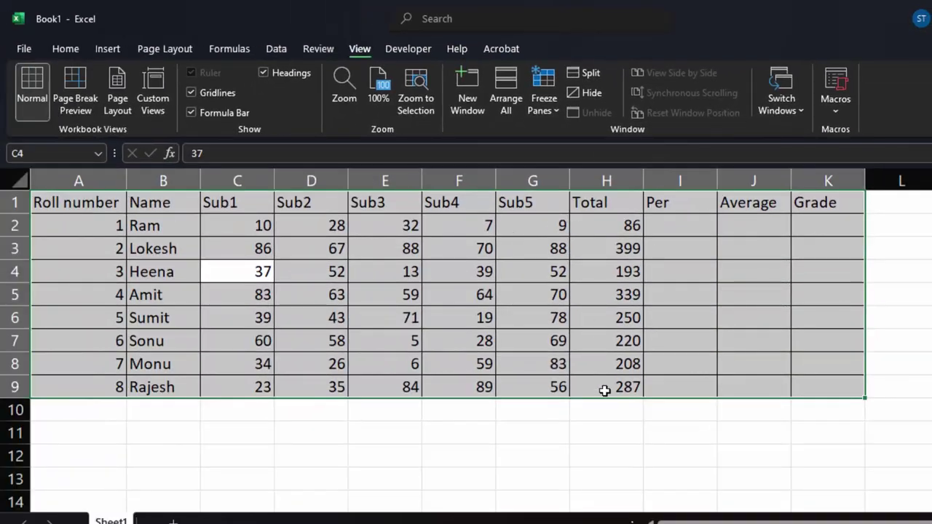
{"action": "left_click", "coordinate": [605, 434]}
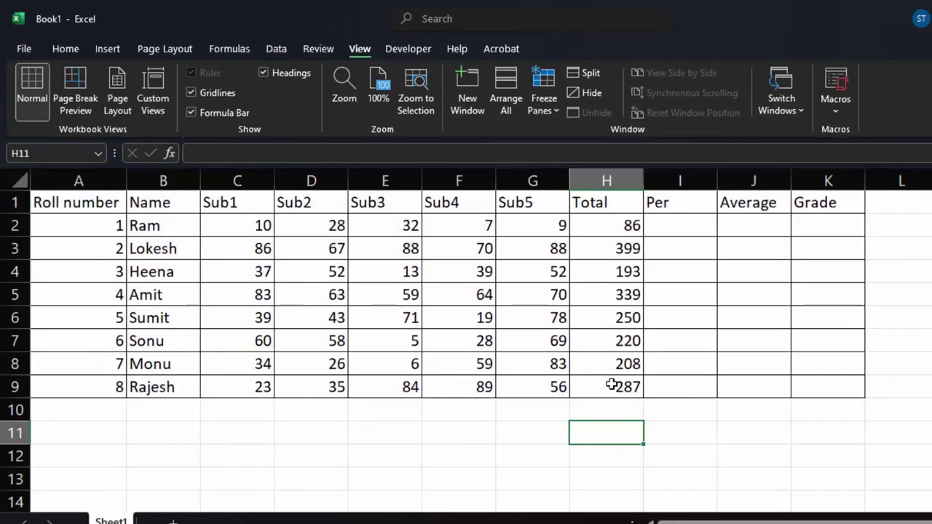
- Draw a rounded rectangle below the table with white fill and green outline
{"action": "left_click", "coordinate": [104, 51]}
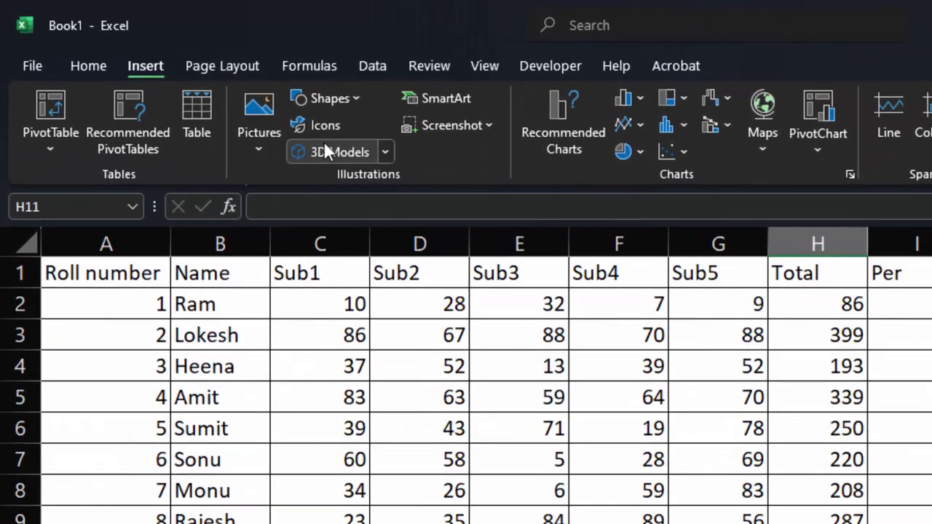
{"action": "left_click", "coordinate": [345, 97]}
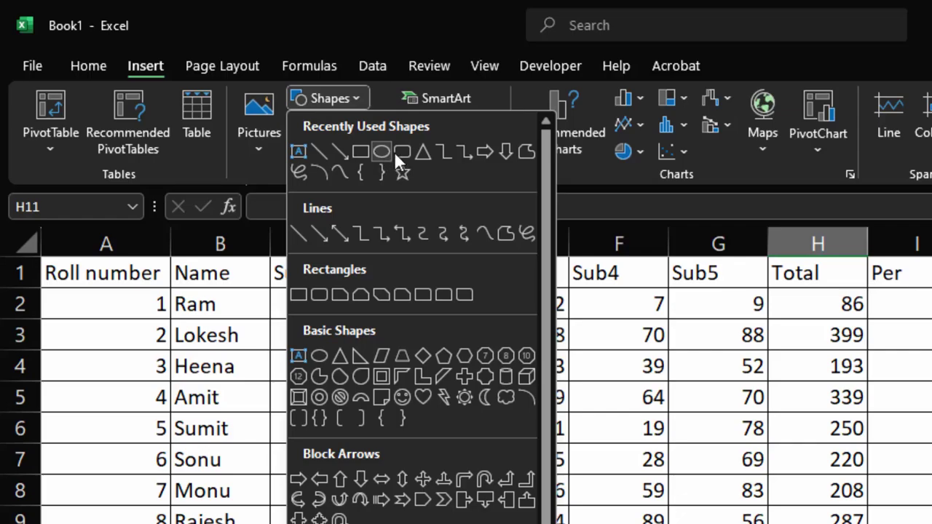
{"action": "left_click", "coordinate": [393, 152]}
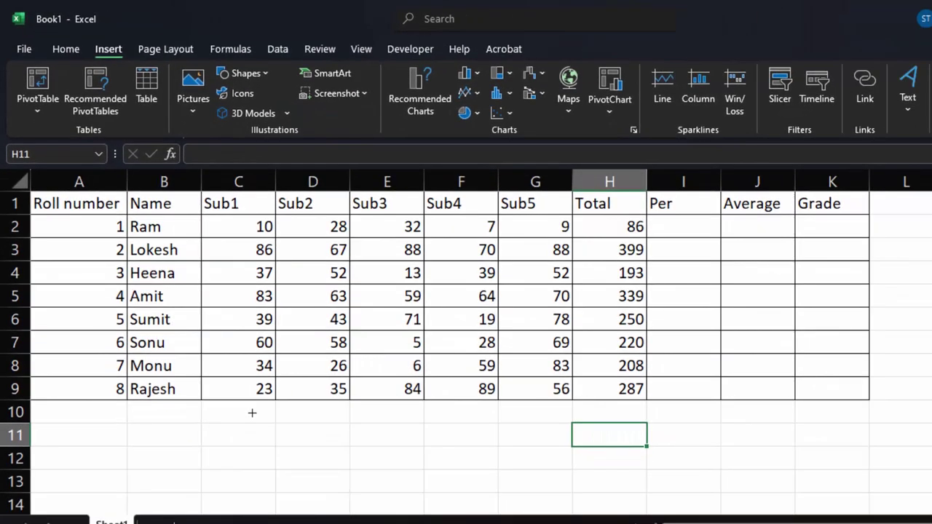
{"action": "mouse_move", "coordinate": [251, 412]}
{"action": "left_mouse_down"}
{"action": "mouse_move", "coordinate": [268, 445]}
{"action": "mouse_move", "coordinate": [393, 476]}
{"action": "left_mouse_up"}
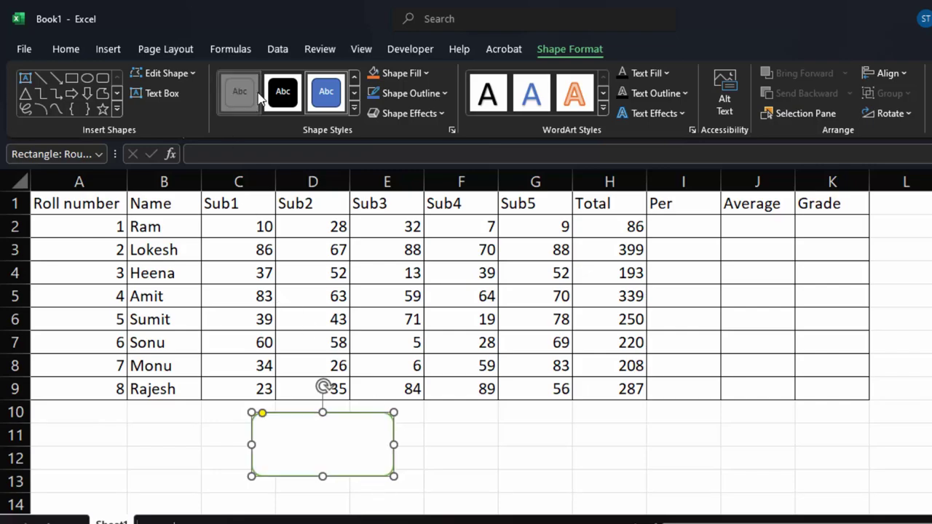
{"action": "left_click", "coordinate": [240, 92]}
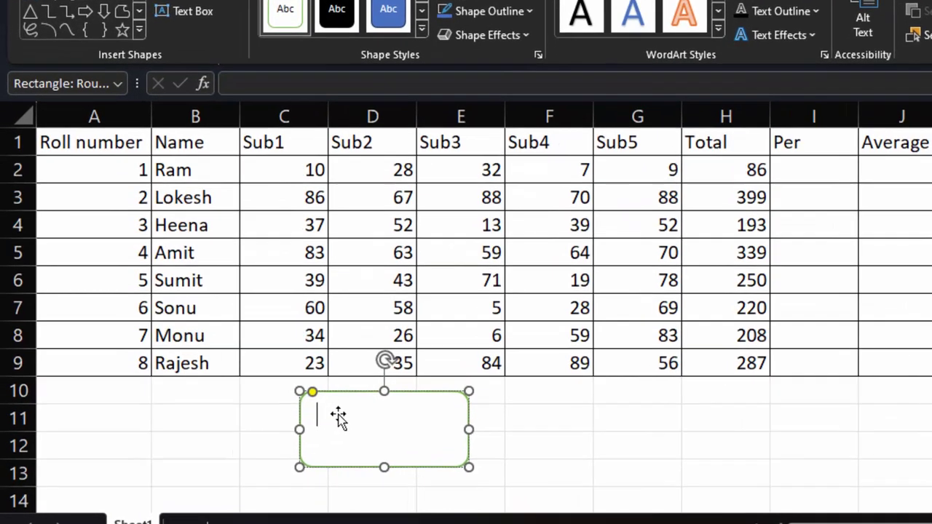
- Label the shape 'Total' in bold 28-point text
{"action": "left_click", "coordinate": [282, 432]}
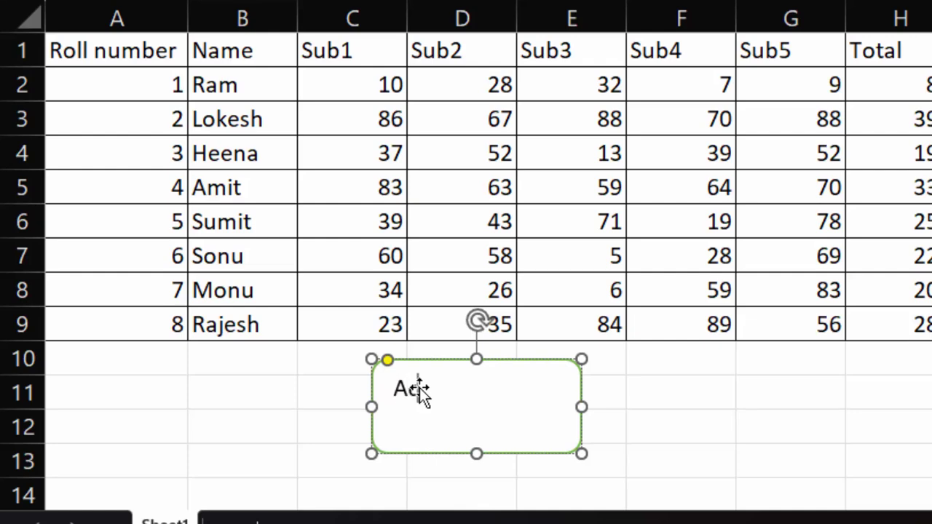
{"action": "type", "text": "dition"}
{"action": "key", "text": "BackSpace"}
{"action": "key", "text": "BackSpace"}
{"action": "key", "text": "BackSpace"}
{"action": "key", "text": "BackSpace"}
{"action": "key", "text": "BackSpace"}
{"action": "left_click_drag", "start_coordinate": [438, 386], "coordinate": [373, 384]}
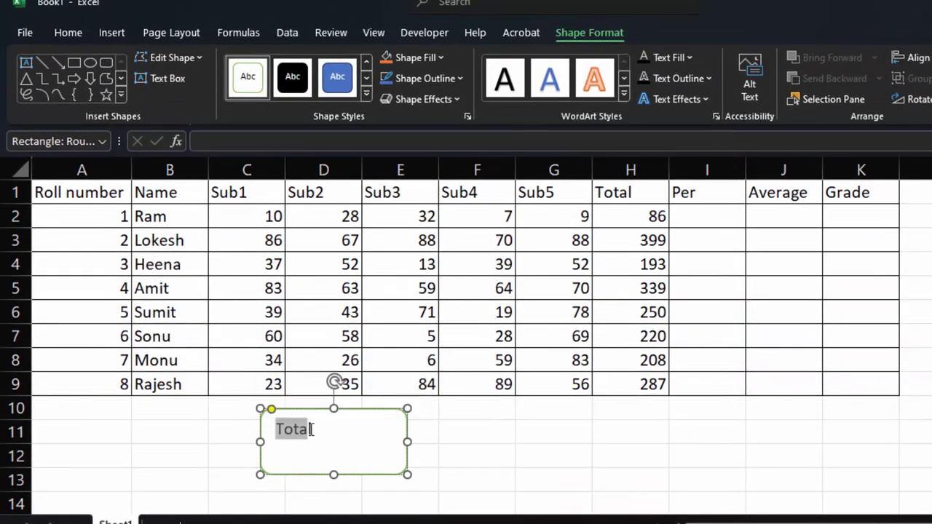
{"action": "double_click", "coordinate": [311, 432]}
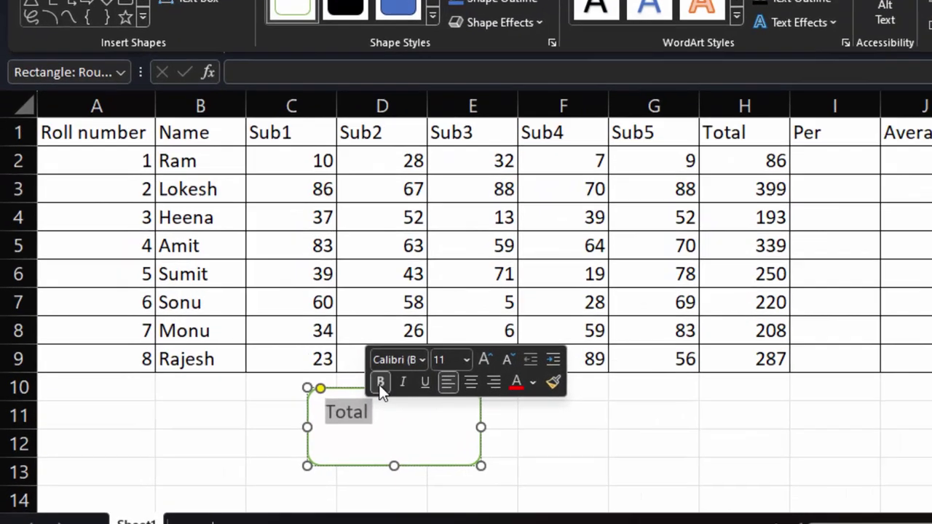
{"action": "left_click", "coordinate": [321, 403]}
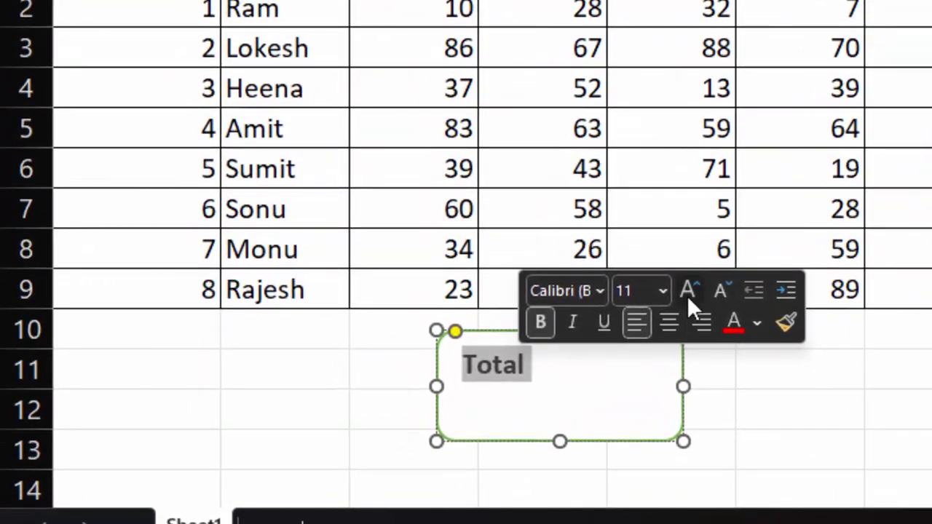
{"action": "left_click", "coordinate": [688, 294]}
{"action": "left_click", "coordinate": [687, 294]}
{"action": "left_click", "coordinate": [687, 291]}
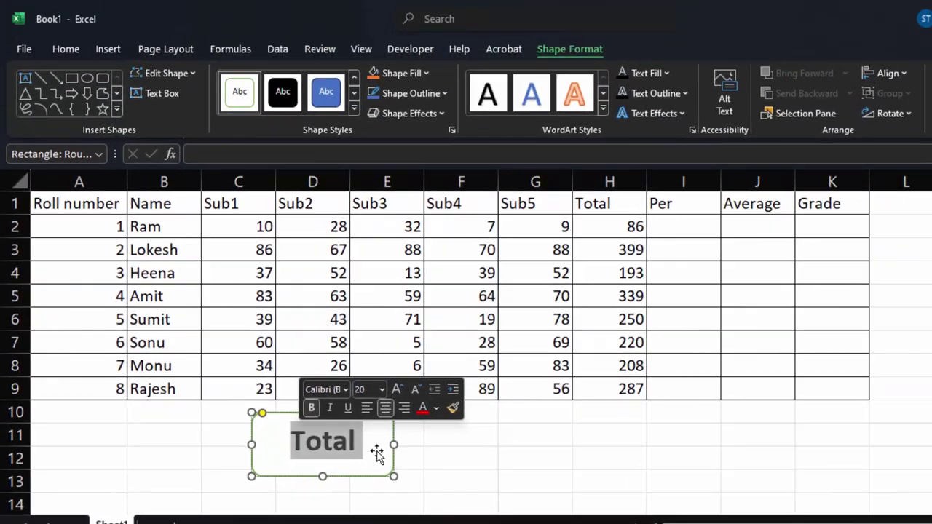
{"action": "left_click", "coordinate": [398, 390]}
{"action": "left_click", "coordinate": [397, 390]}
{"action": "left_click", "coordinate": [398, 390]}
{"action": "left_click", "coordinate": [398, 390]}
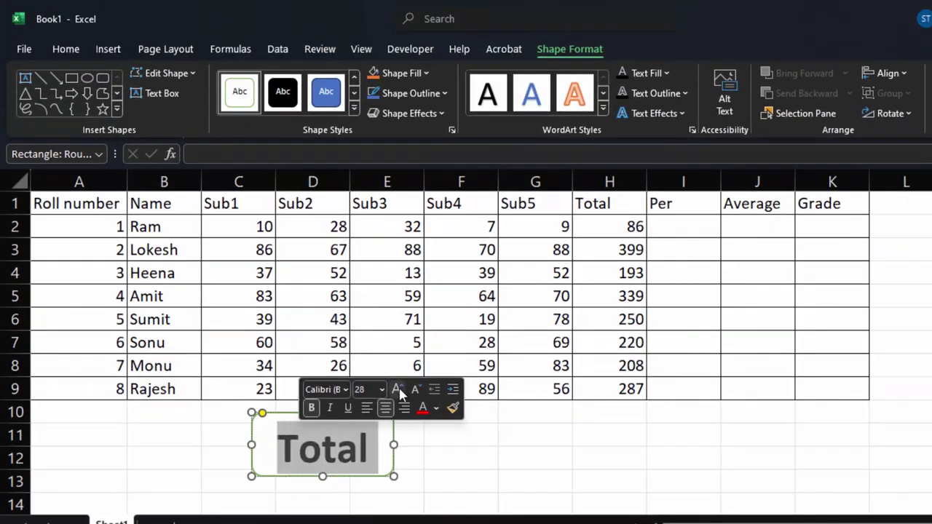
{"action": "left_click", "coordinate": [450, 472]}
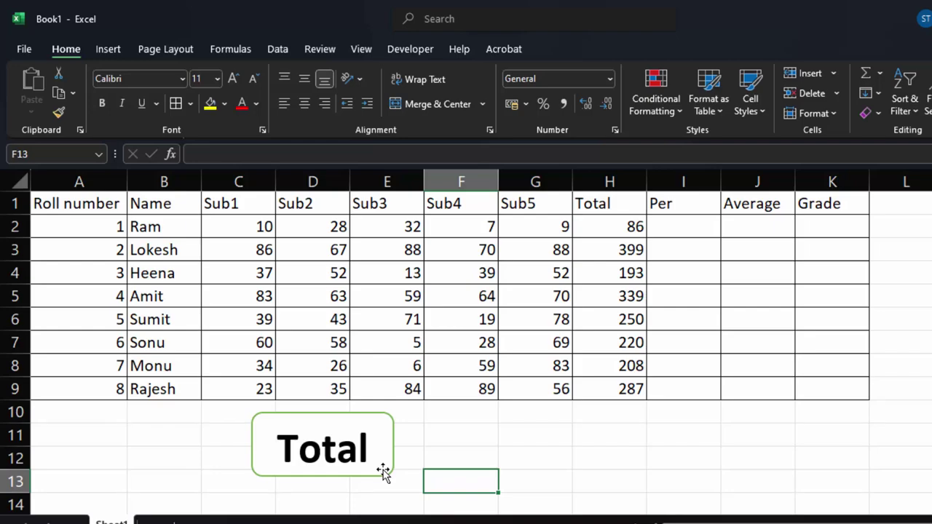
{"action": "left_click", "coordinate": [384, 472]}
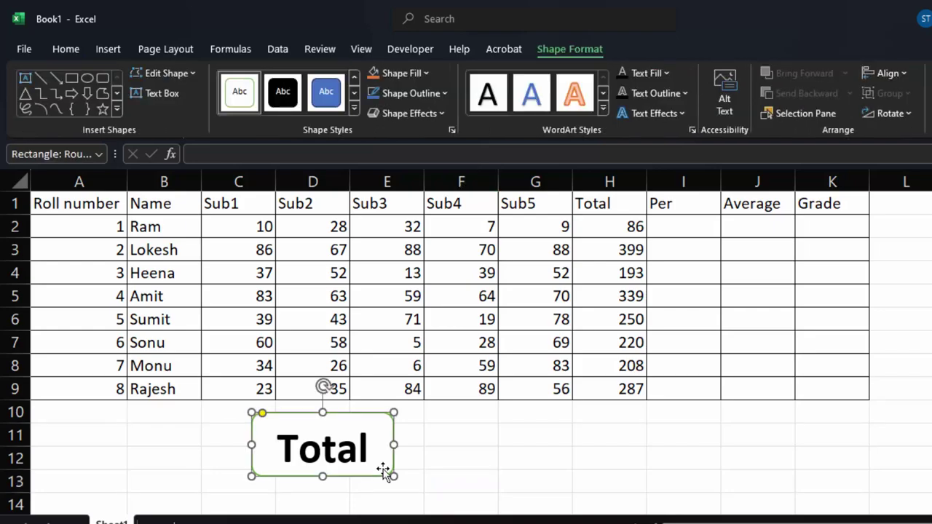
- Assign the add macro to the Total shape
{"action": "right_click", "coordinate": [383, 472]}
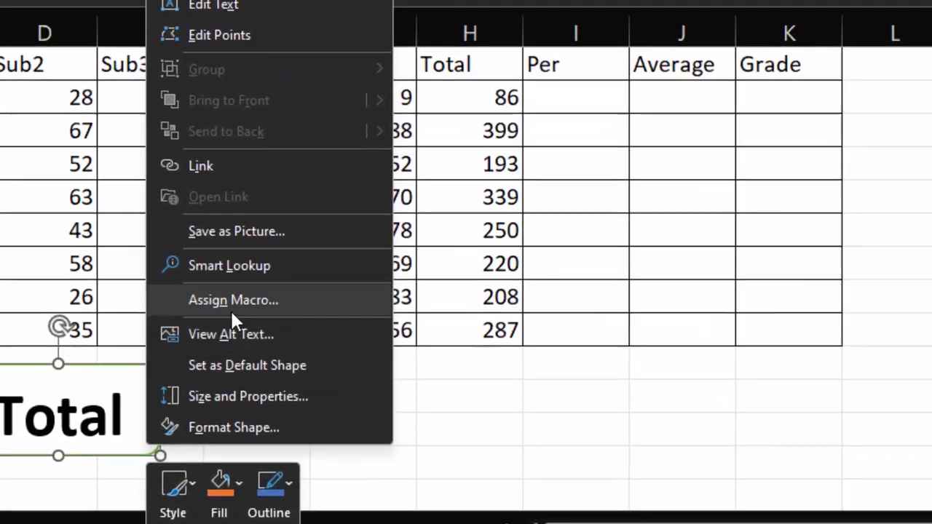
{"action": "left_click", "coordinate": [452, 380]}
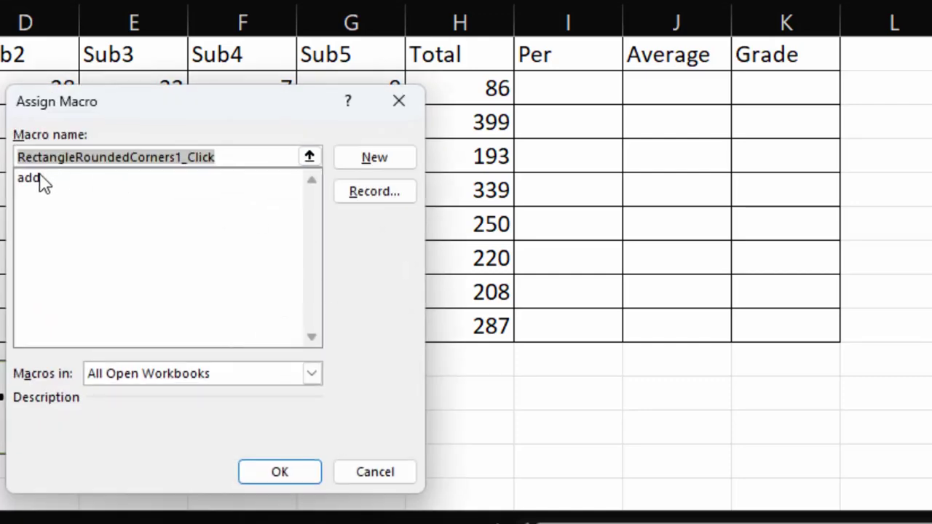
{"action": "left_click", "coordinate": [39, 178]}
{"action": "left_click", "coordinate": [272, 472]}
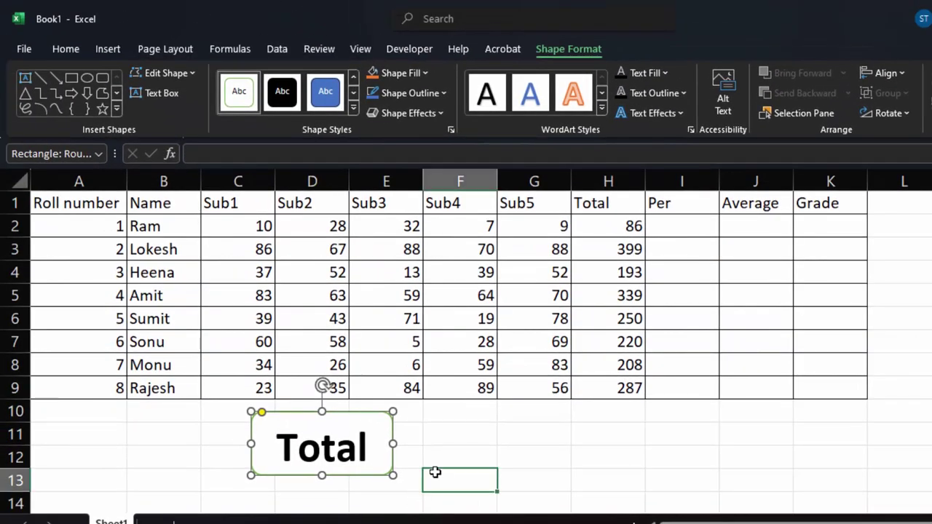
- Test the button by clearing H2:H9, then restore the totals with undo
{"action": "left_click", "coordinate": [434, 477]}
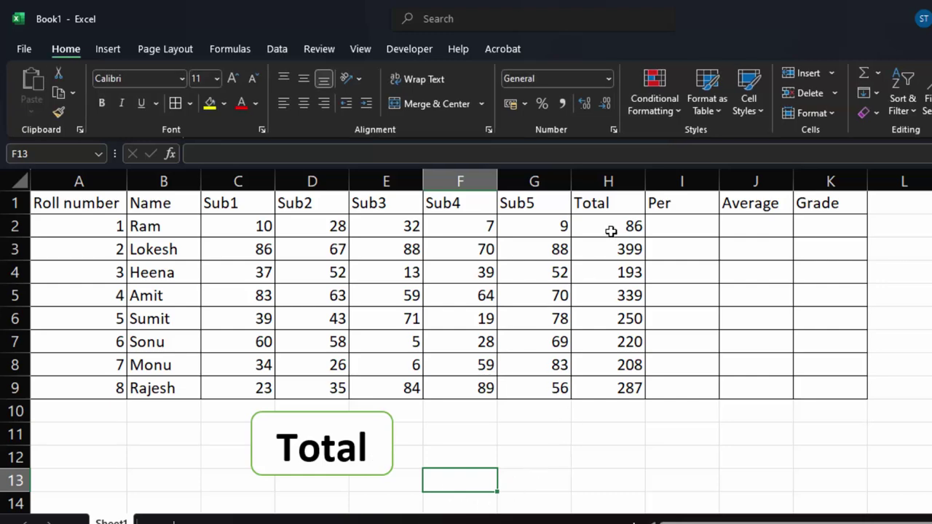
{"action": "left_click_drag", "start_coordinate": [611, 230], "coordinate": [615, 388]}
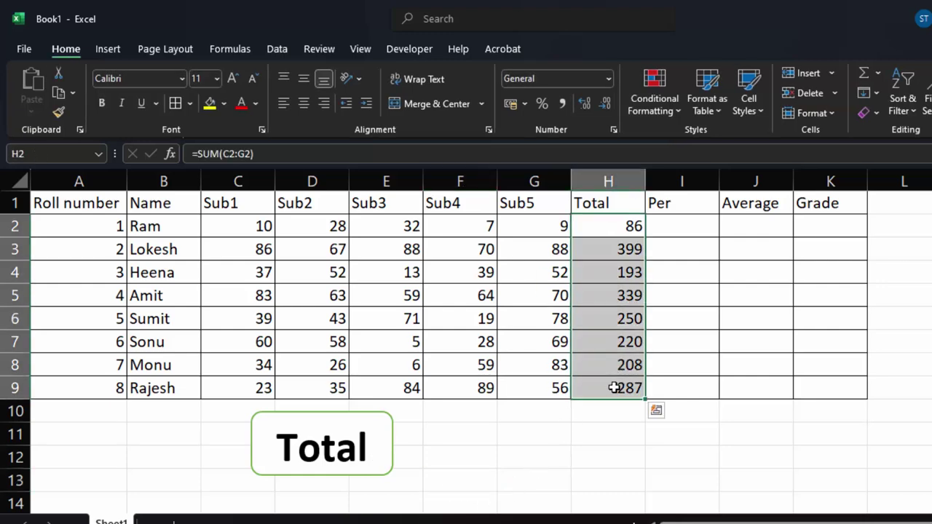
{"action": "key", "text": "Delete"}
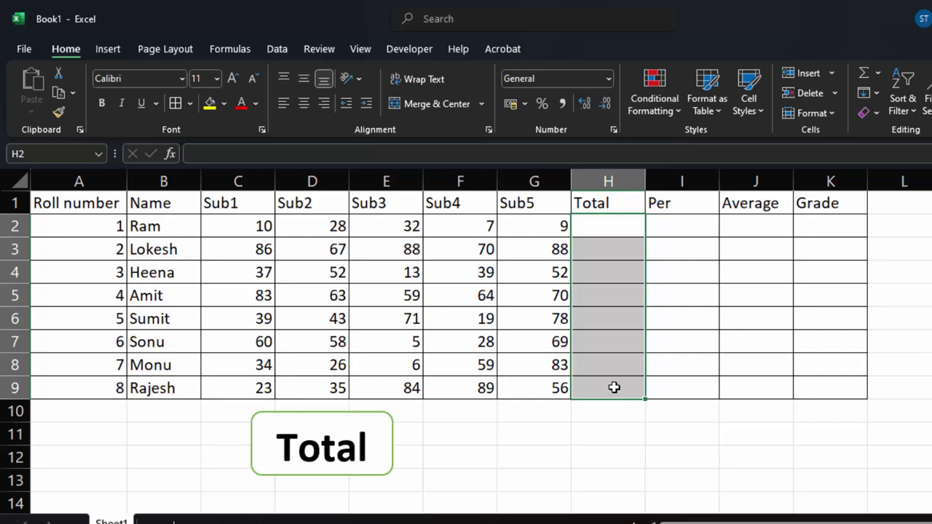
{"action": "key", "text": "ctrl+z"}
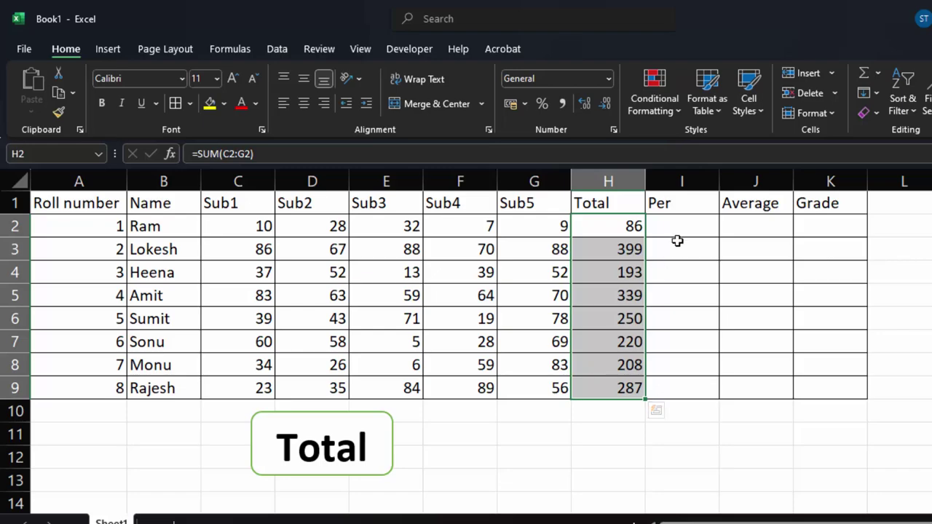
{"action": "left_click", "coordinate": [677, 233]}
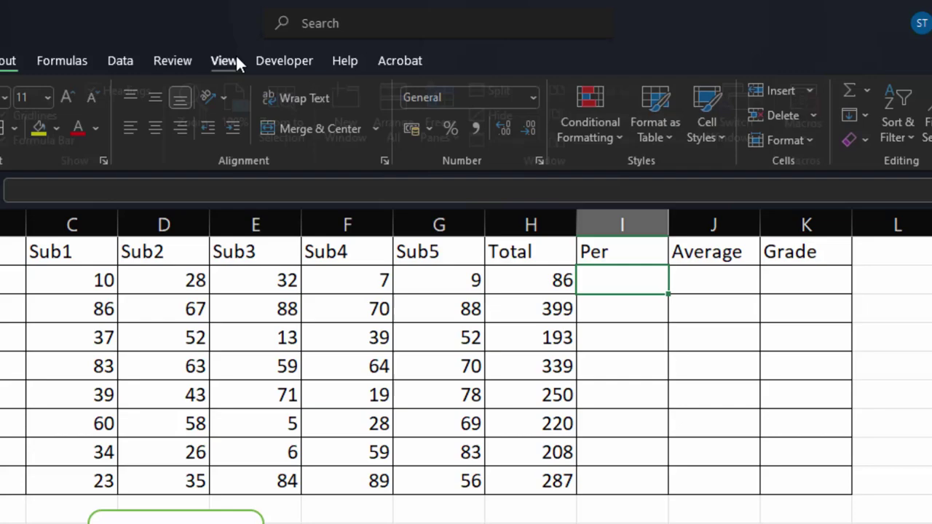
- Start recording a new macro for the Per column
{"action": "left_click", "coordinate": [360, 49]}
{"action": "left_click", "coordinate": [838, 109]}
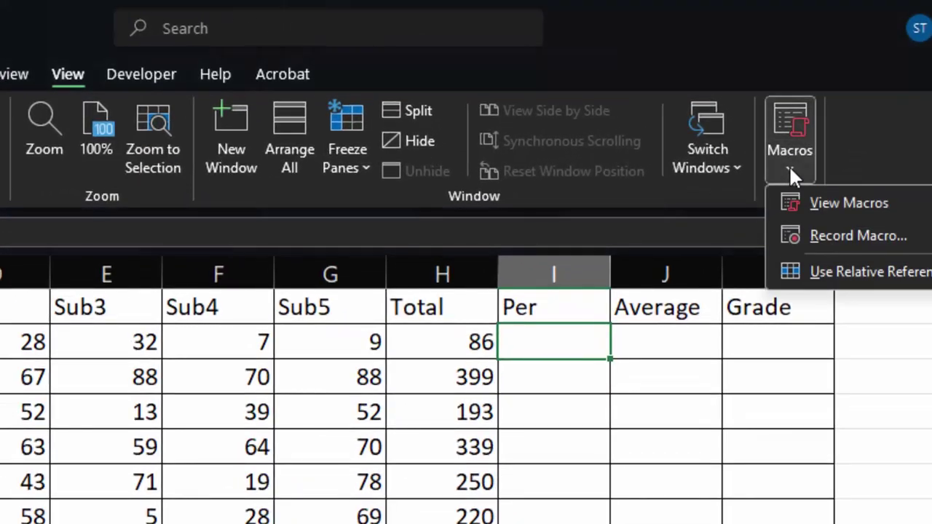
{"action": "left_click", "coordinate": [808, 229]}
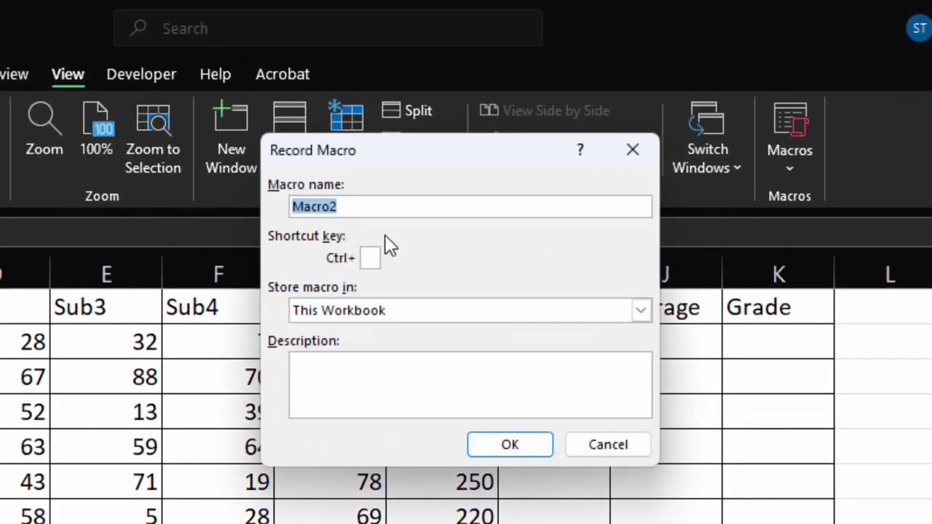
{"action": "key", "text": "BackSpace"}
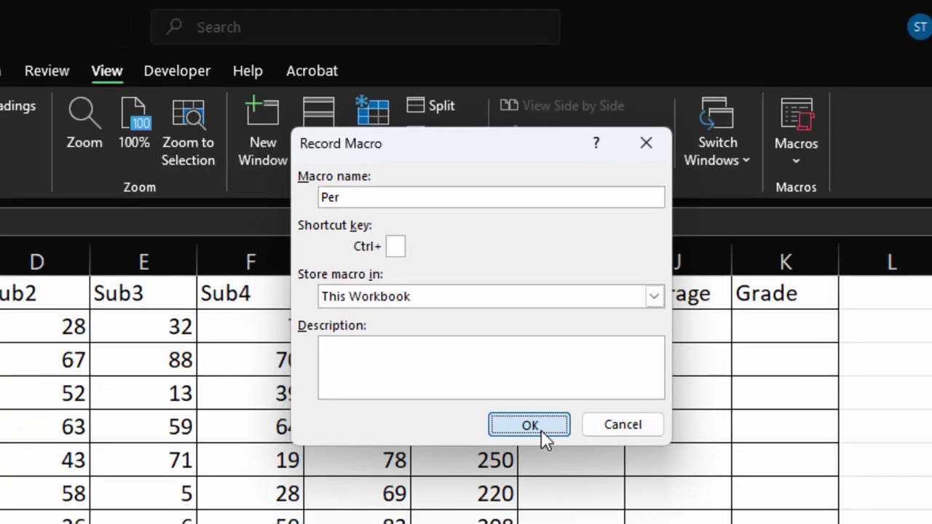
{"action": "left_click", "coordinate": [514, 448]}
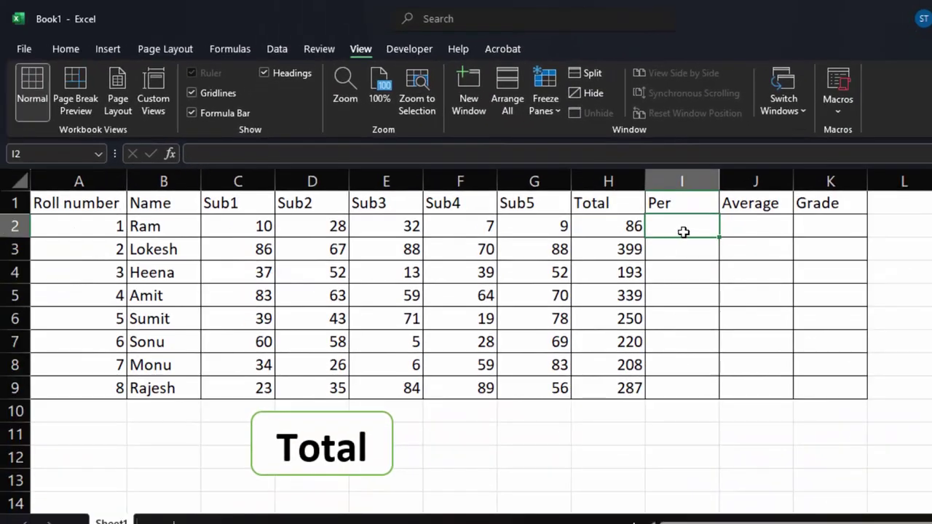
- Enter =H2*100/500 in I2, fill it down to row 9, and stop recording
{"action": "type", "text": "="}
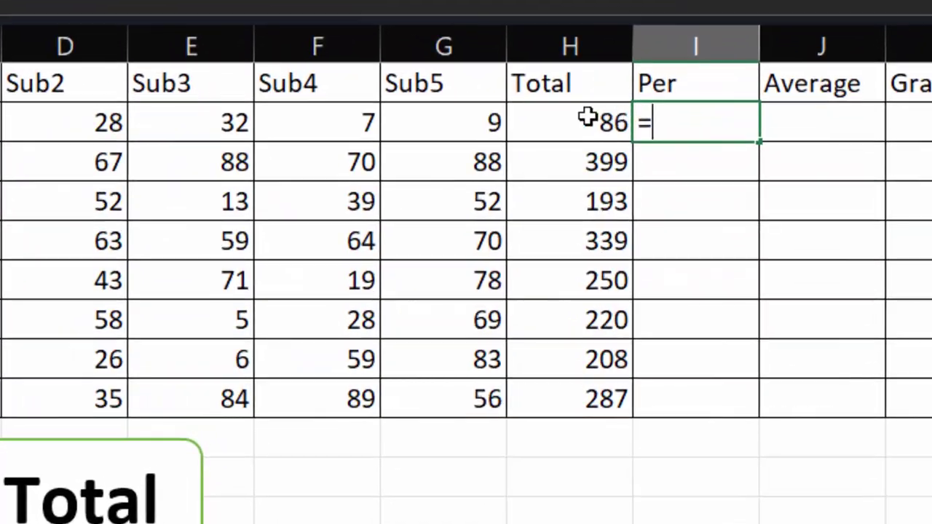
{"action": "left_click", "coordinate": [586, 118]}
{"action": "type", "text": "*"}
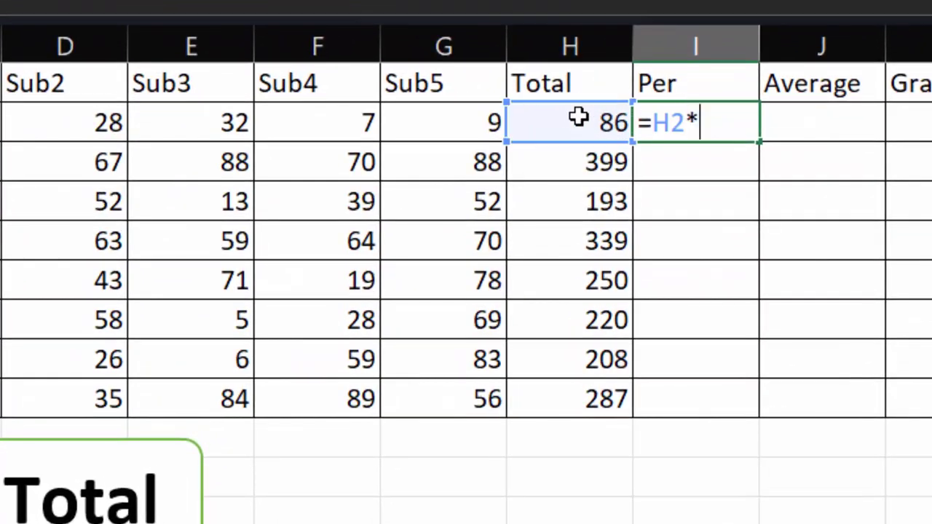
{"action": "type", "text": "100/"}
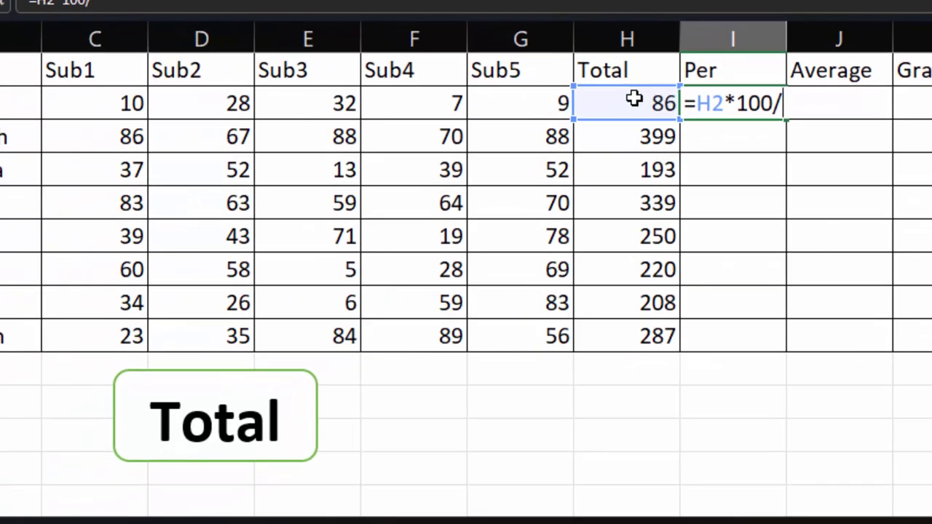
{"action": "type", "text": "500"}
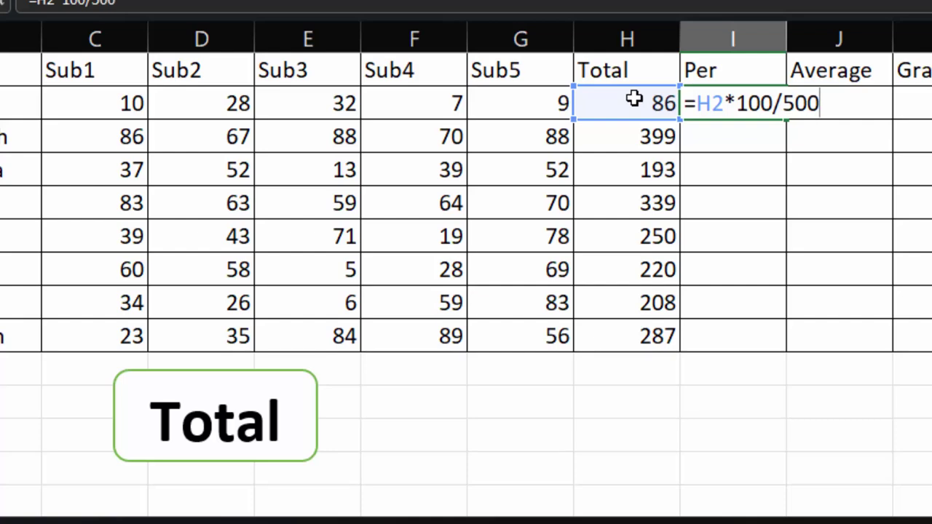
{"action": "key", "text": "Return"}
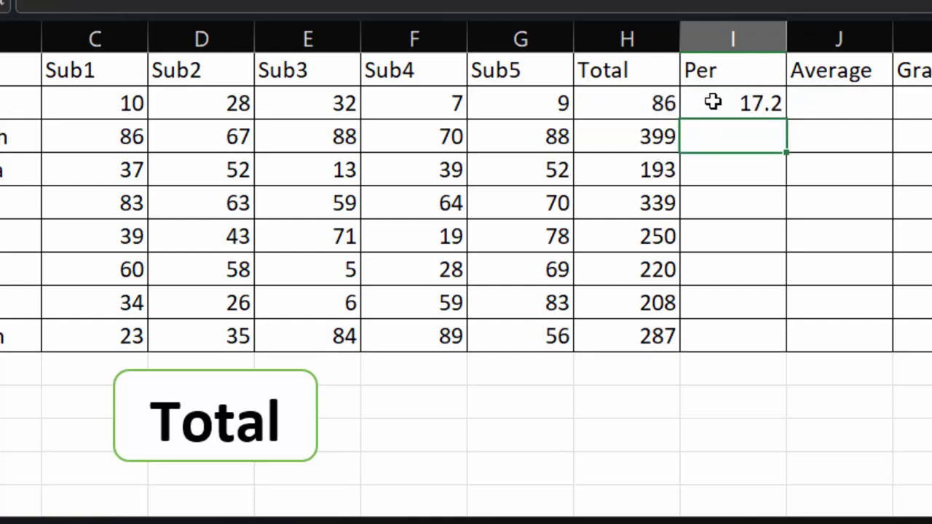
{"action": "left_click", "coordinate": [711, 101]}
{"action": "double_click", "coordinate": [785, 124]}
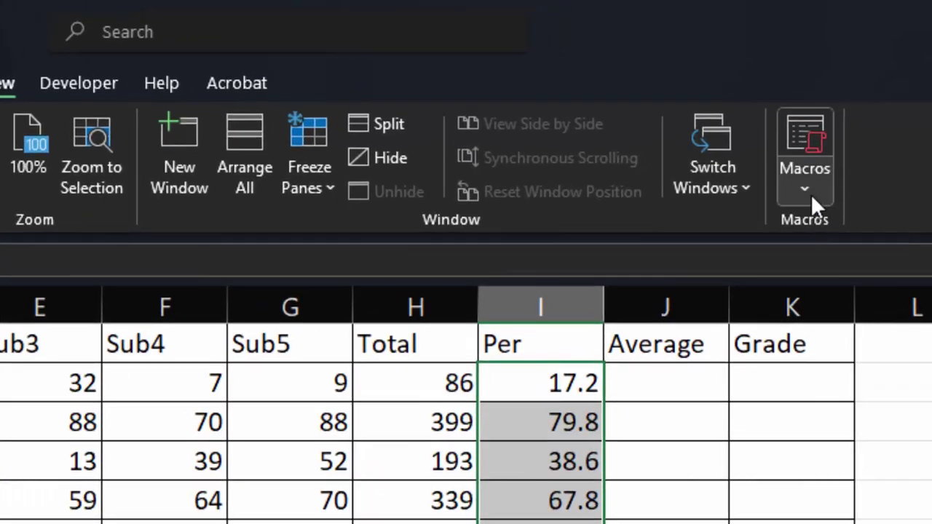
{"action": "left_click", "coordinate": [858, 114]}
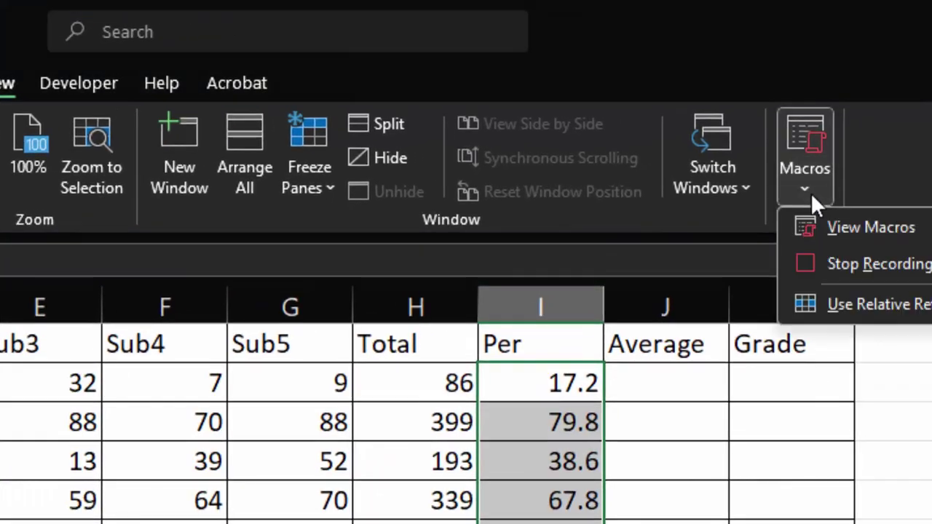
{"action": "left_click", "coordinate": [846, 263]}
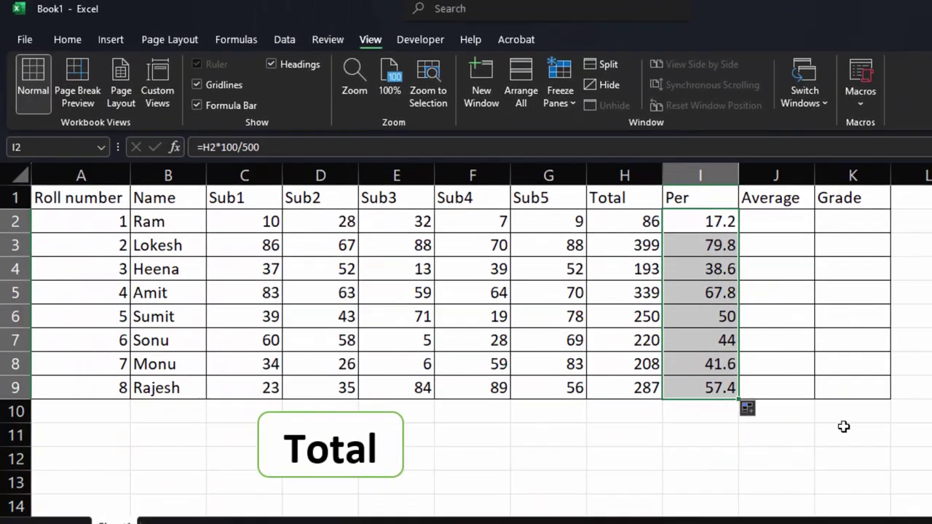
- Draw a white, green-outlined rounded rectangle to the right of the Total button
{"action": "left_click", "coordinate": [110, 40]}
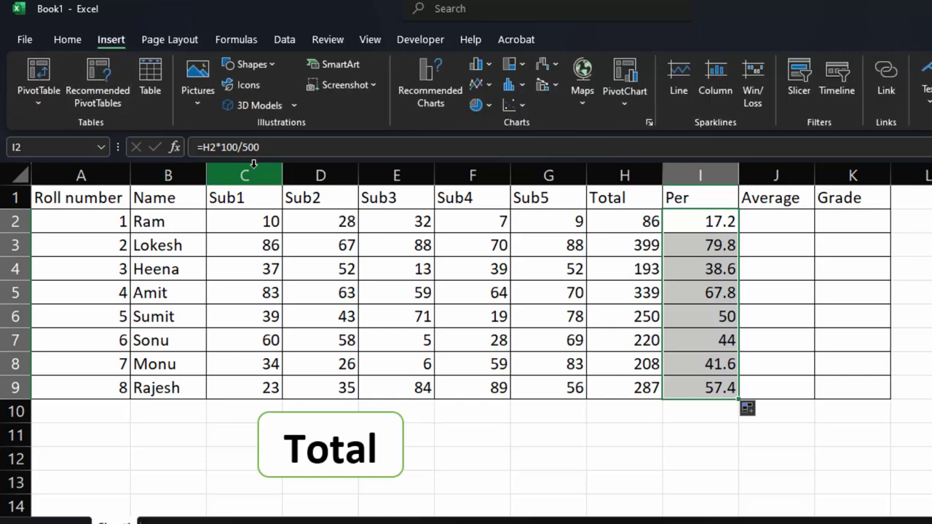
{"action": "left_click", "coordinate": [262, 64]}
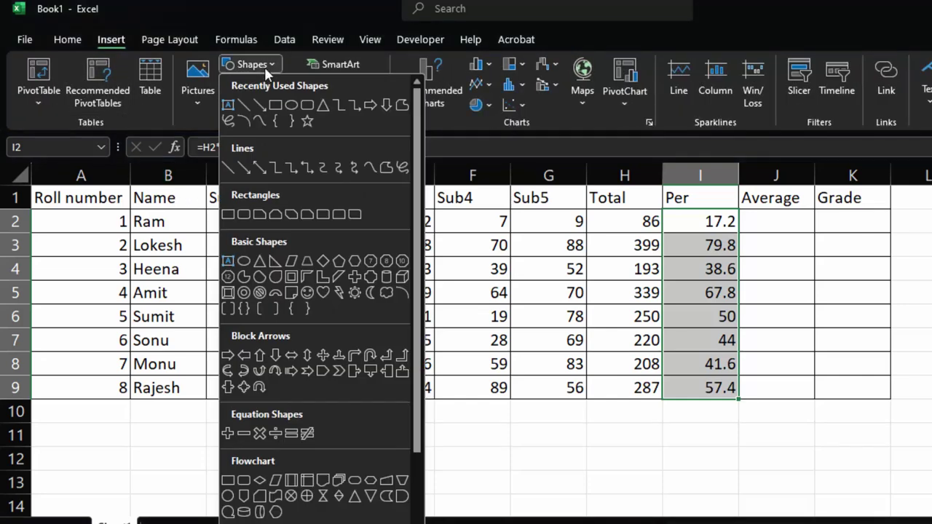
{"action": "left_click", "coordinate": [306, 103]}
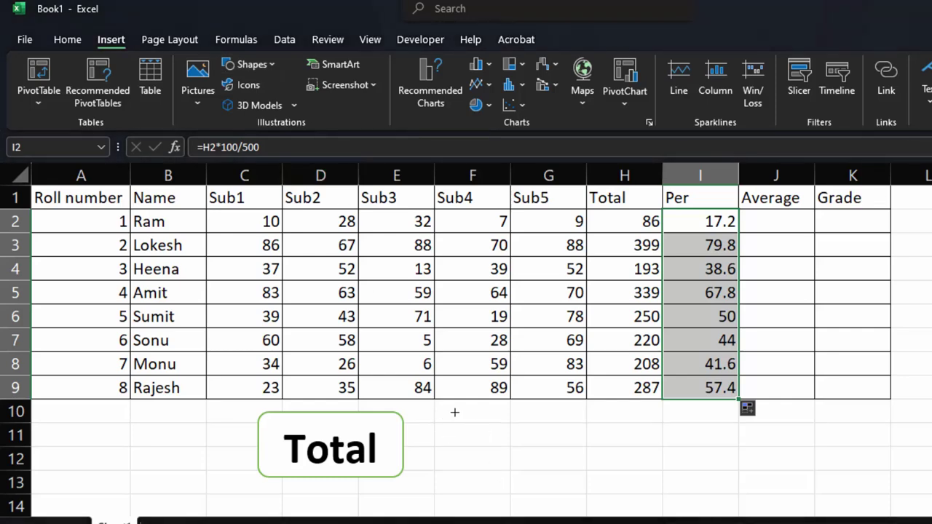
{"action": "left_click_drag", "start_coordinate": [454, 413], "coordinate": [596, 482]}
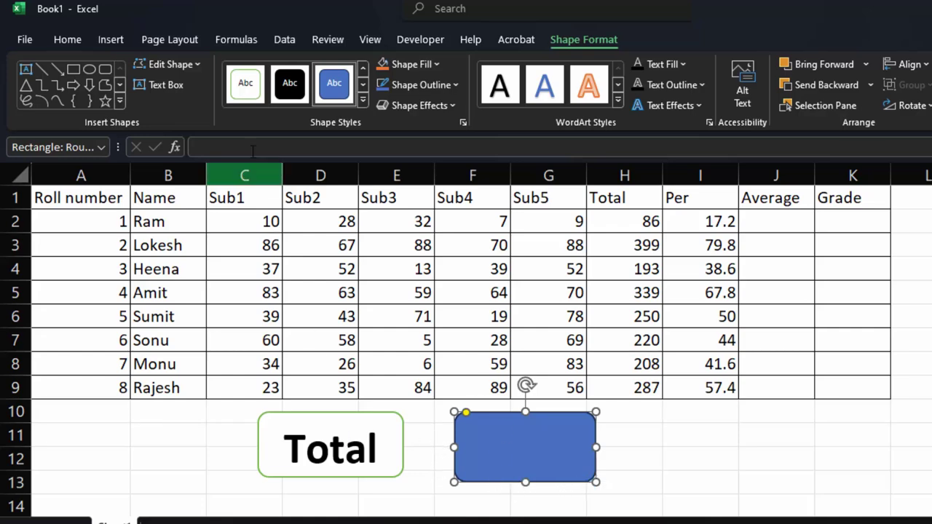
{"action": "left_click", "coordinate": [247, 91]}
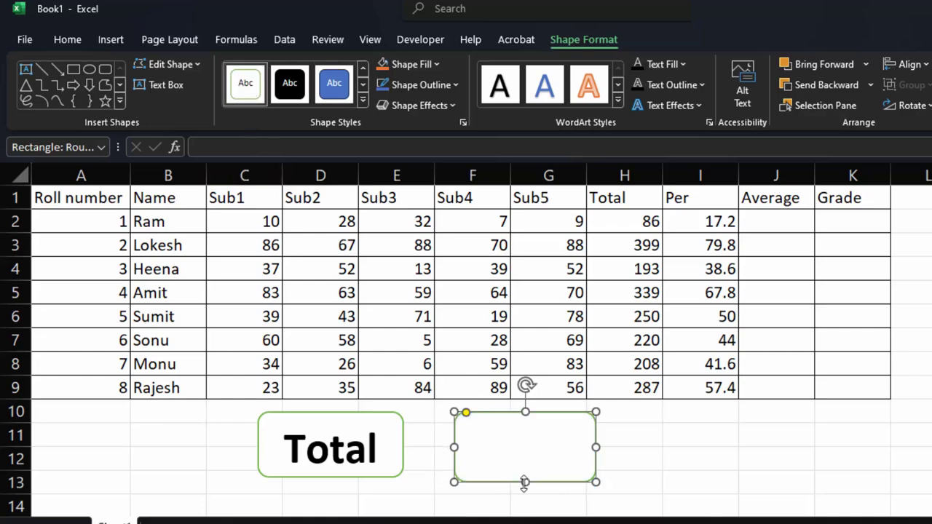
- Assign the Per macro to the new rounded rectangle
{"action": "right_click", "coordinate": [544, 467]}
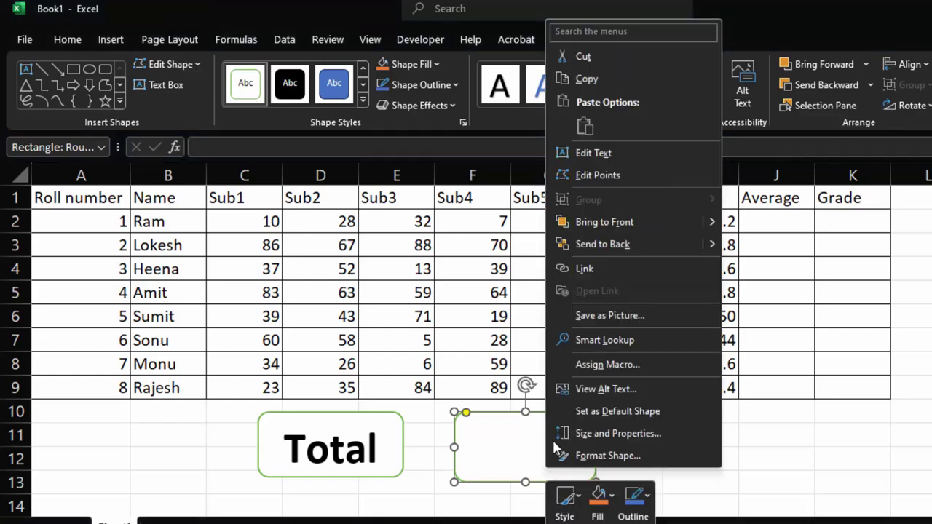
{"action": "left_click", "coordinate": [601, 366]}
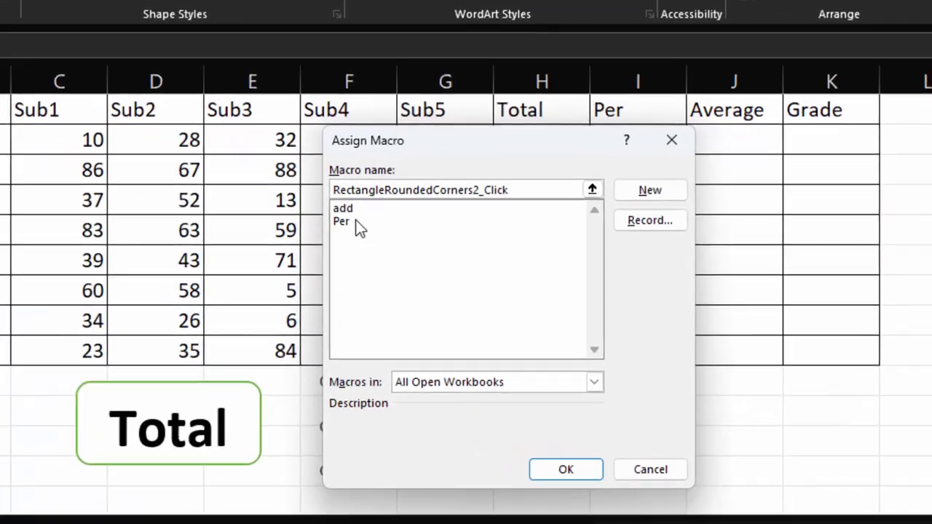
{"action": "left_click", "coordinate": [361, 222]}
{"action": "left_click", "coordinate": [567, 468]}
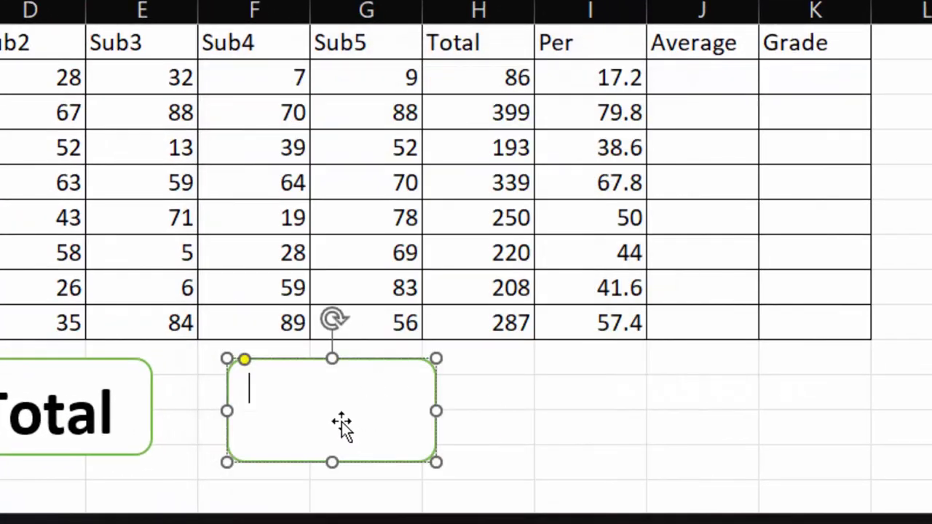
- Type 'Pecentage' in the button and format it bold, 16 pt, middle-aligned and centred
{"action": "type", "text": "Pece"}
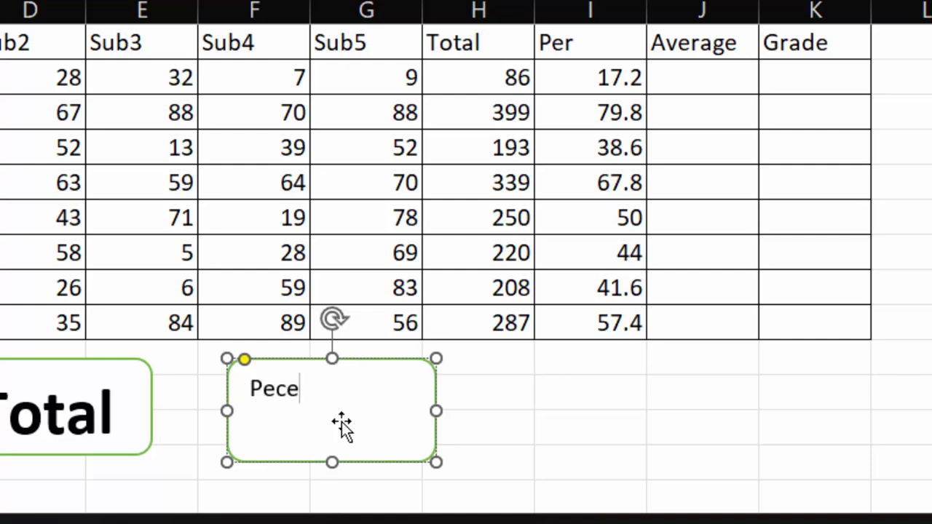
{"action": "type", "text": "ntage"}
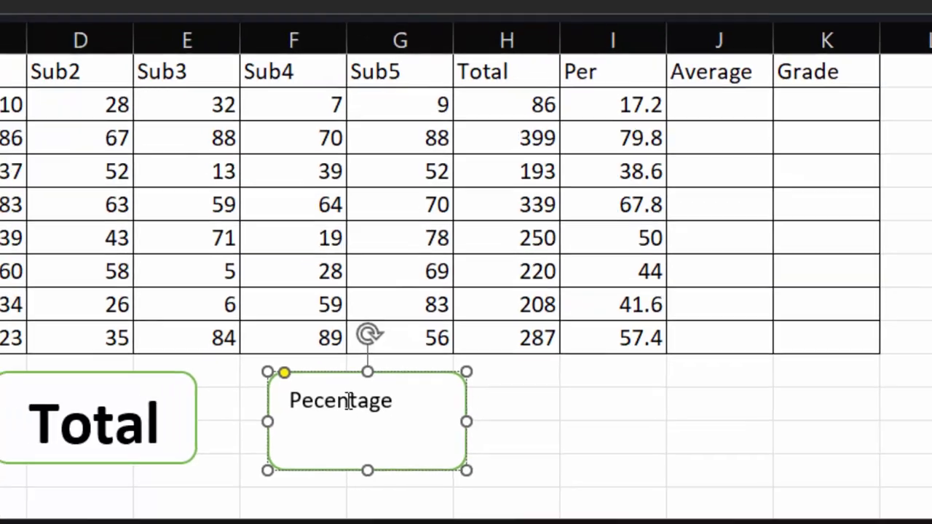
{"action": "left_click_drag", "start_coordinate": [359, 391], "coordinate": [199, 390]}
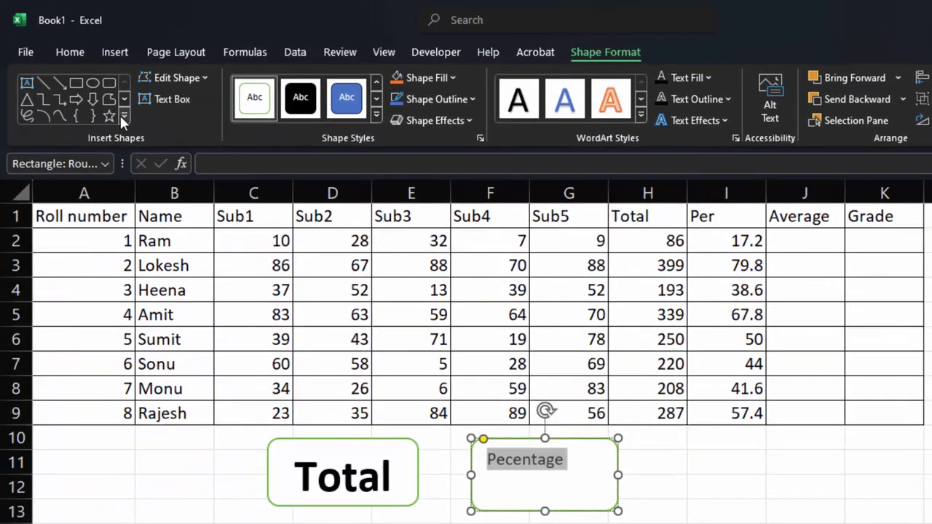
{"action": "left_click", "coordinate": [69, 49]}
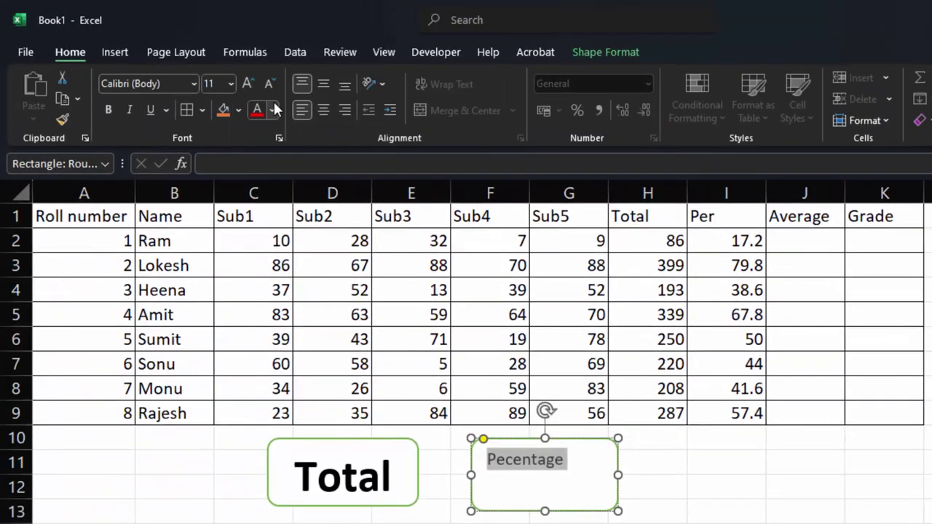
{"action": "left_click", "coordinate": [248, 83]}
{"action": "left_click", "coordinate": [247, 83]}
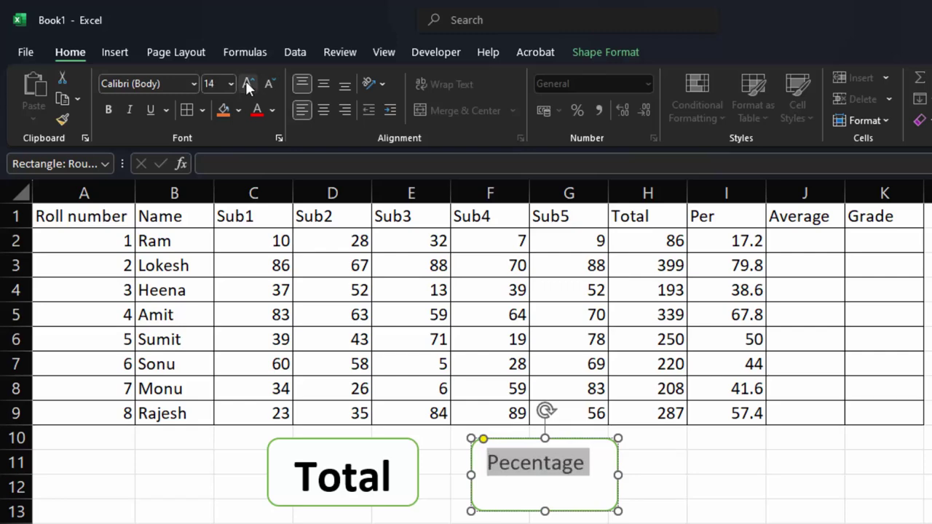
{"action": "left_click", "coordinate": [110, 109]}
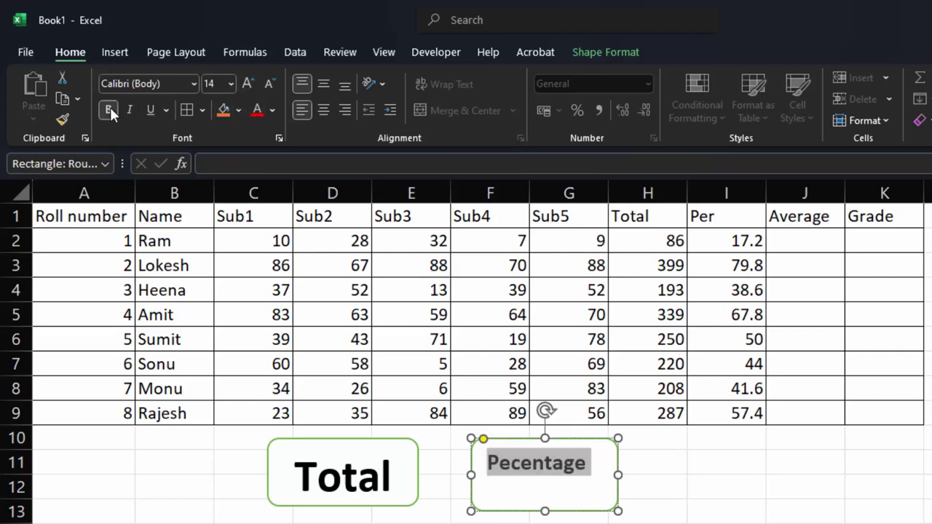
{"action": "left_click", "coordinate": [245, 84]}
{"action": "left_click", "coordinate": [244, 85]}
{"action": "left_click", "coordinate": [270, 83]}
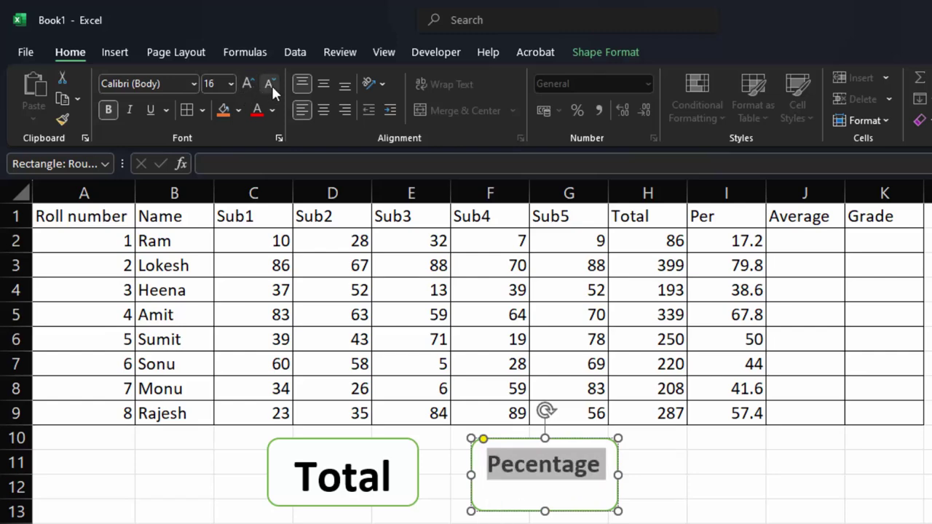
{"action": "left_click", "coordinate": [324, 83]}
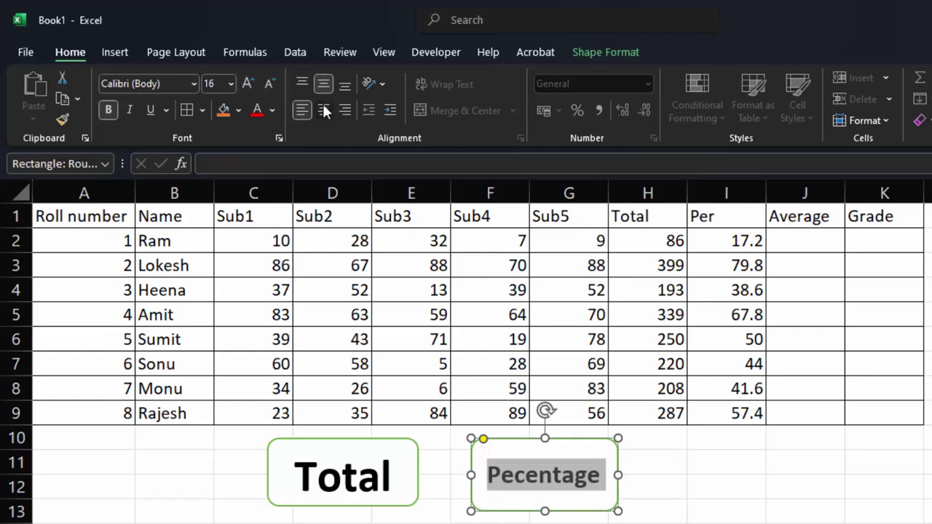
{"action": "left_click", "coordinate": [324, 109]}
{"action": "left_click", "coordinate": [662, 500]}
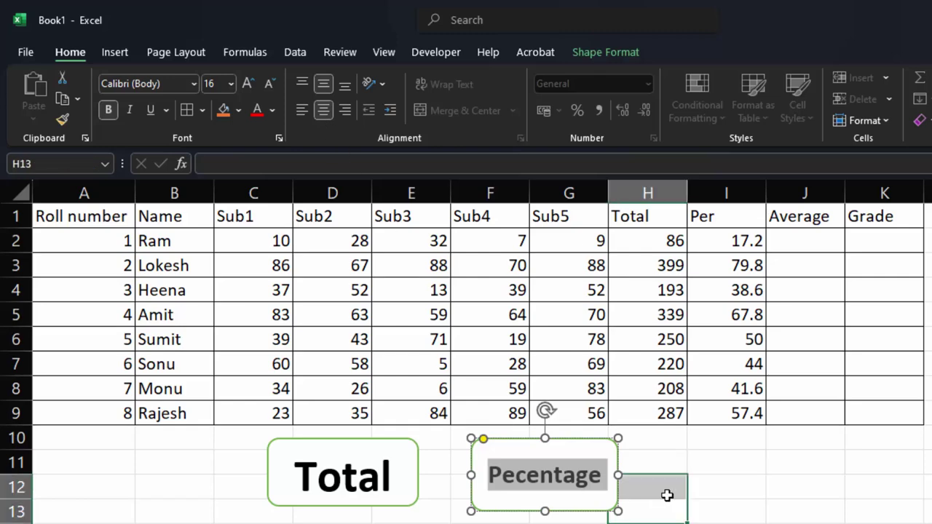
{"action": "left_click", "coordinate": [547, 501]}
{"action": "right_click", "coordinate": [577, 501]}
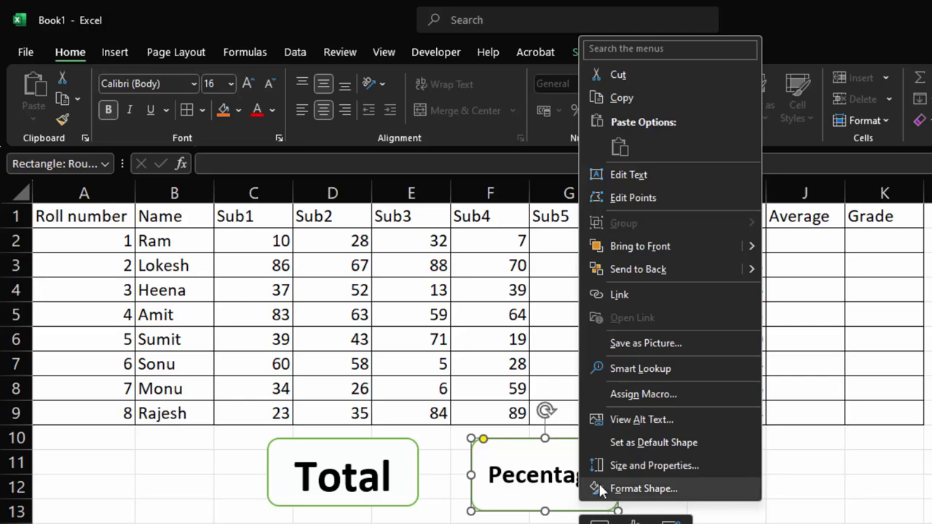
{"action": "left_click", "coordinate": [630, 394]}
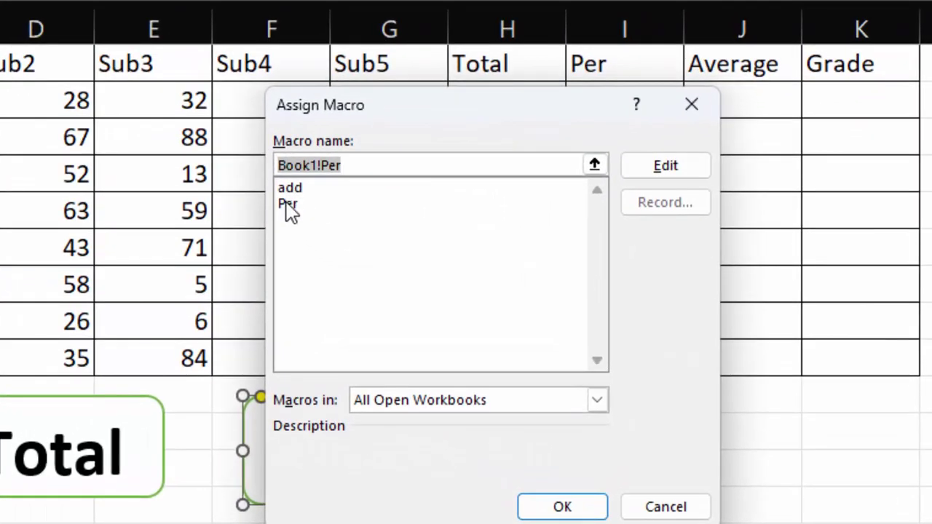
{"action": "left_click", "coordinate": [465, 291]}
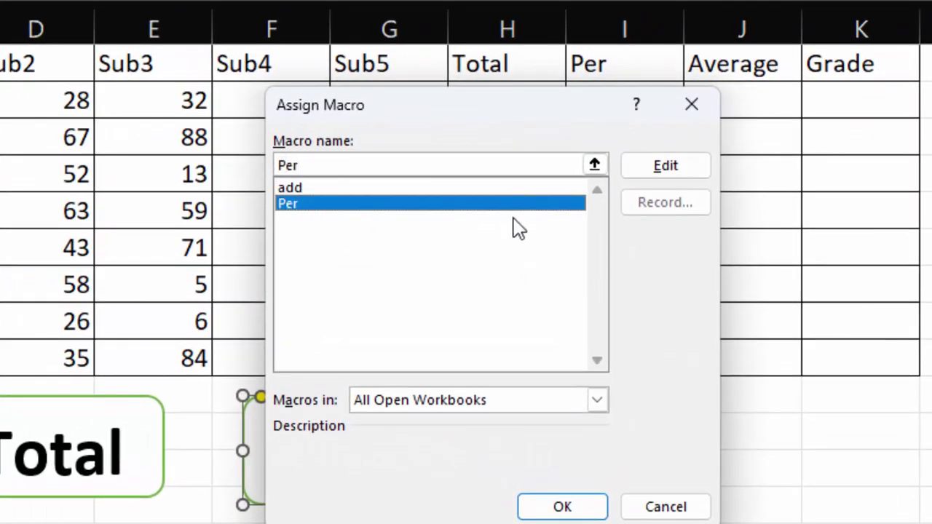
{"action": "left_click", "coordinate": [535, 505]}
{"action": "left_click", "coordinate": [551, 500]}
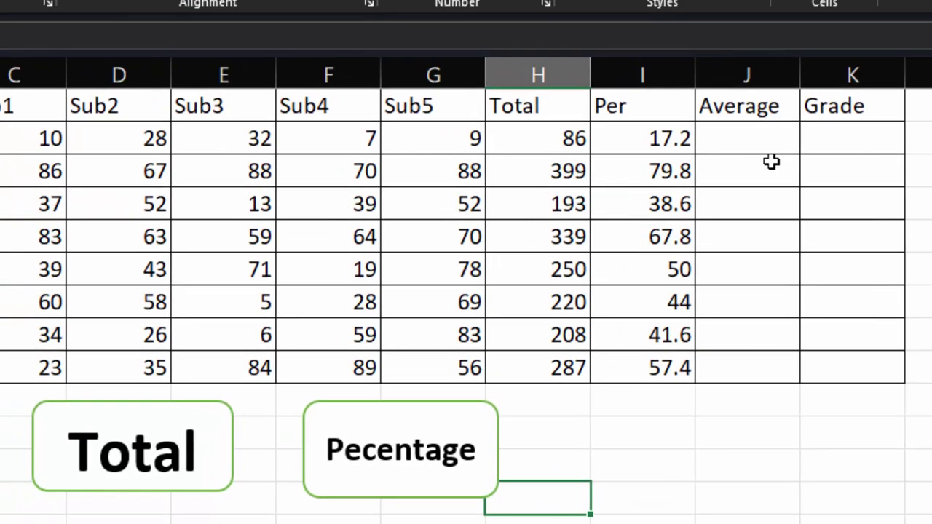
{"action": "left_click", "coordinate": [761, 146]}
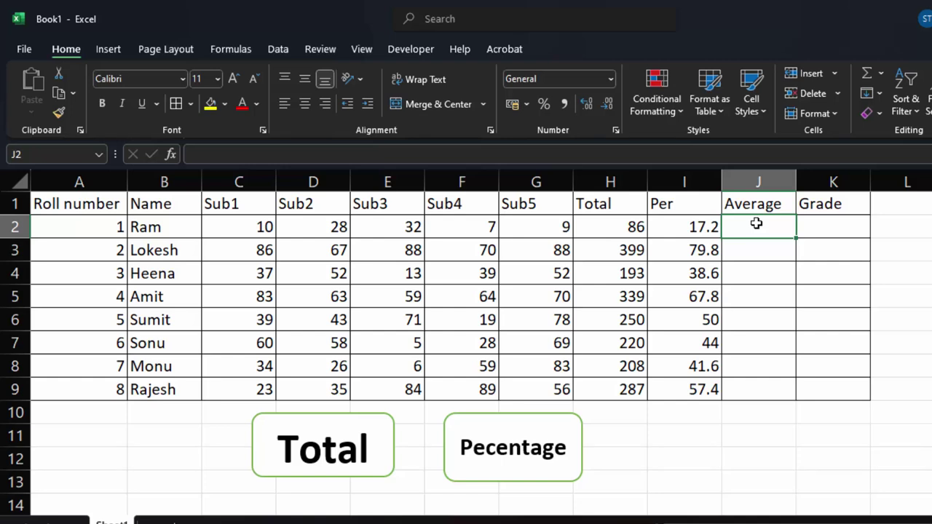
- Start recording a macro named 'Aver' in This Workbook, then return to the Home tab
{"action": "left_click", "coordinate": [405, 52]}
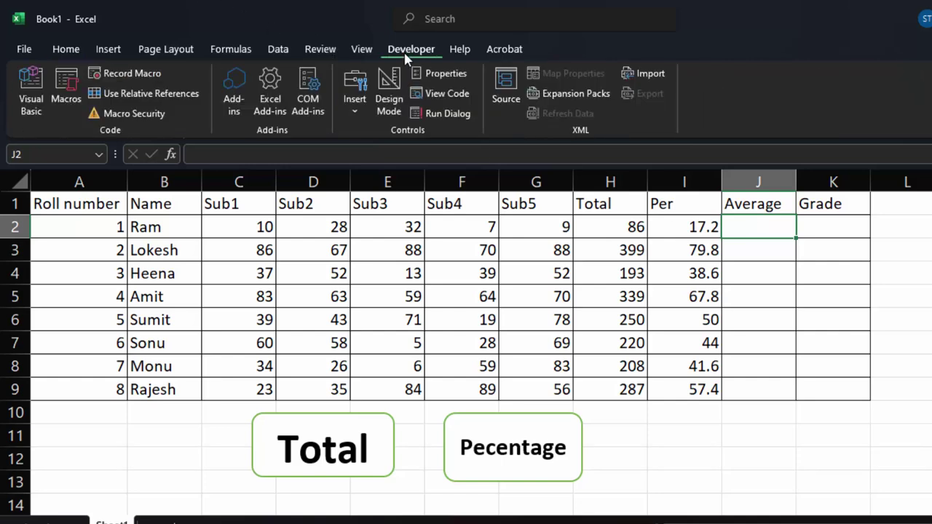
{"action": "left_click", "coordinate": [129, 74]}
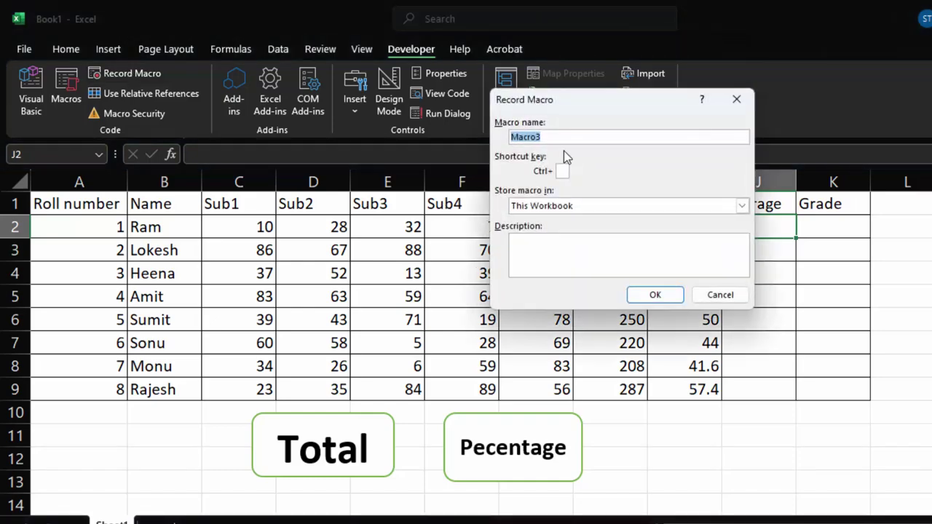
{"action": "key", "text": "BackSpace"}
{"action": "type", "text": "Aver"}
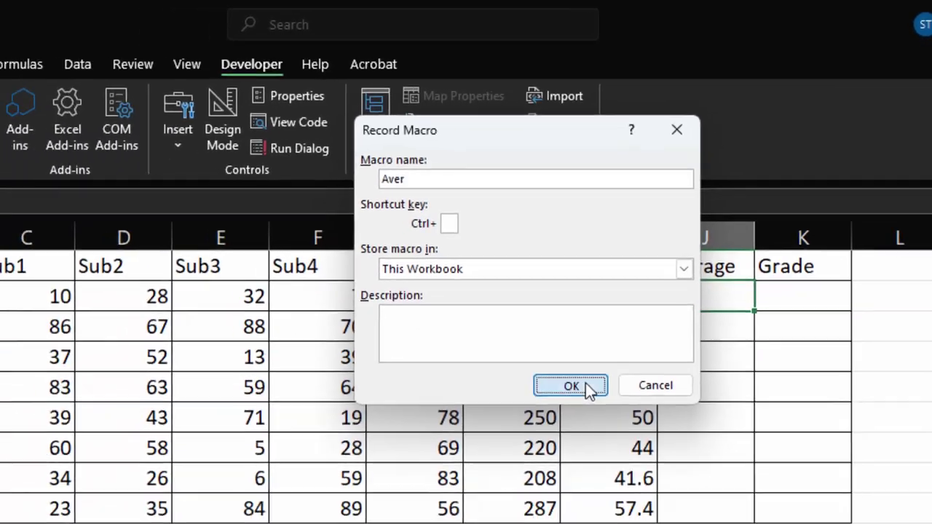
{"action": "left_click", "coordinate": [553, 439]}
{"action": "left_click", "coordinate": [16, 52]}
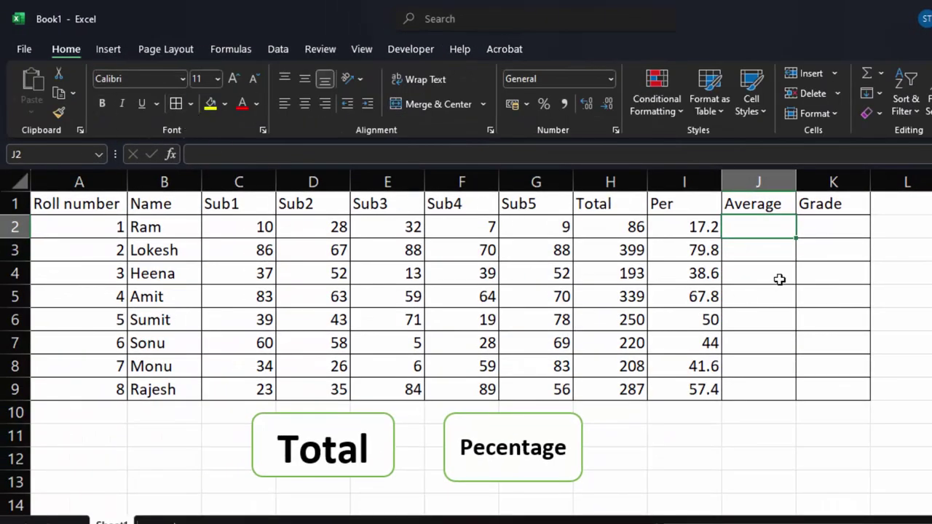
- Enter =AVERAGE(C2:G2) in J2 and fill it down to J9
{"action": "type", "text": "="}
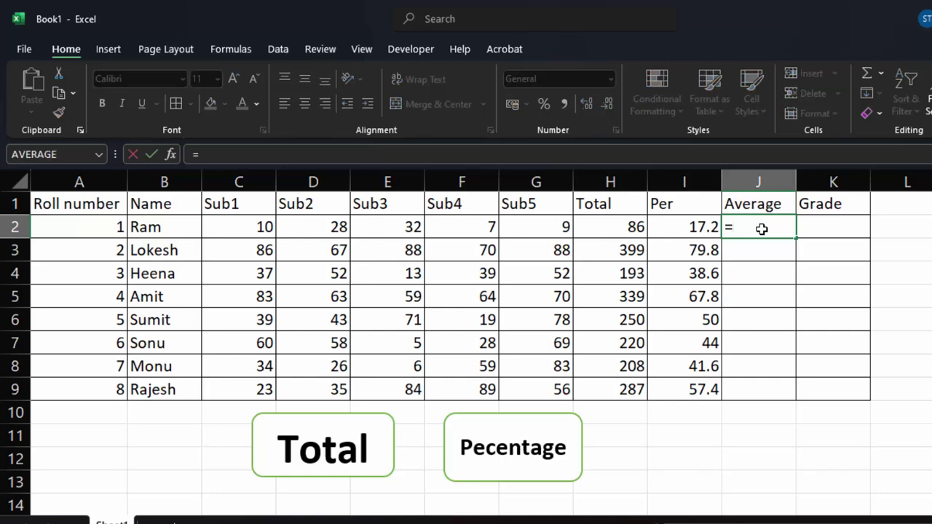
{"action": "type", "text": "aver"}
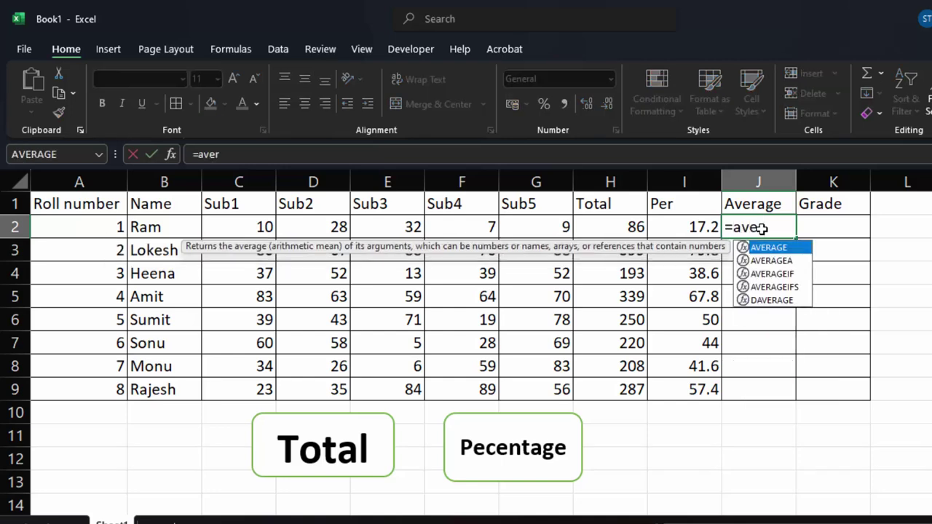
{"action": "key", "text": "Tab"}
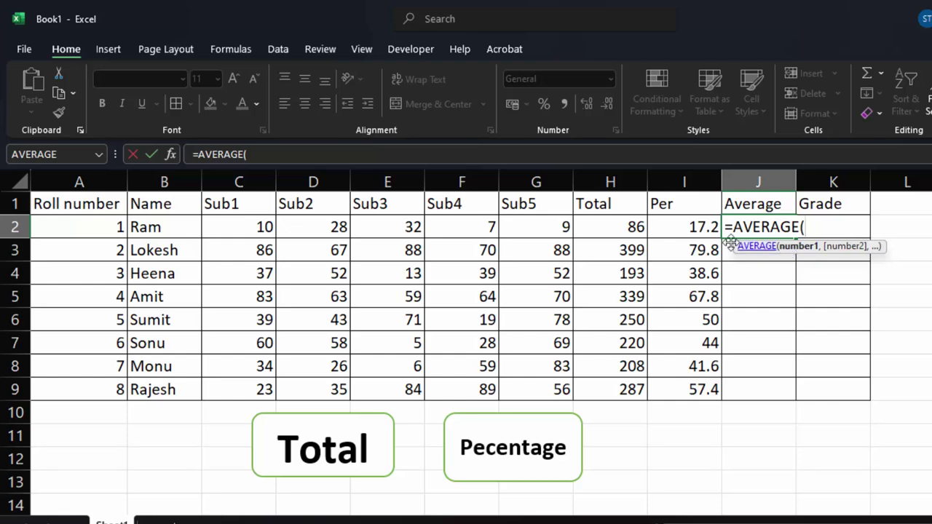
{"action": "left_click_drag", "start_coordinate": [247, 228], "coordinate": [539, 223]}
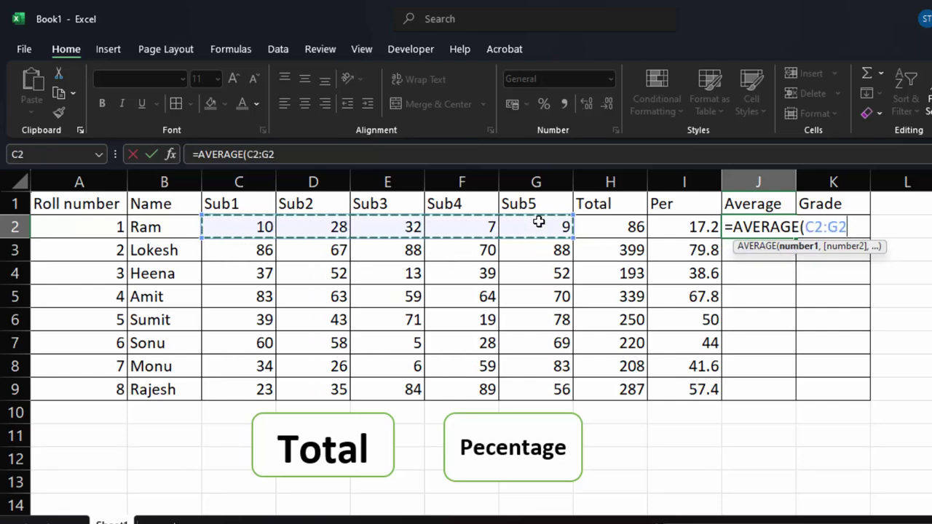
{"action": "type", "text": ")"}
{"action": "key", "text": "Return"}
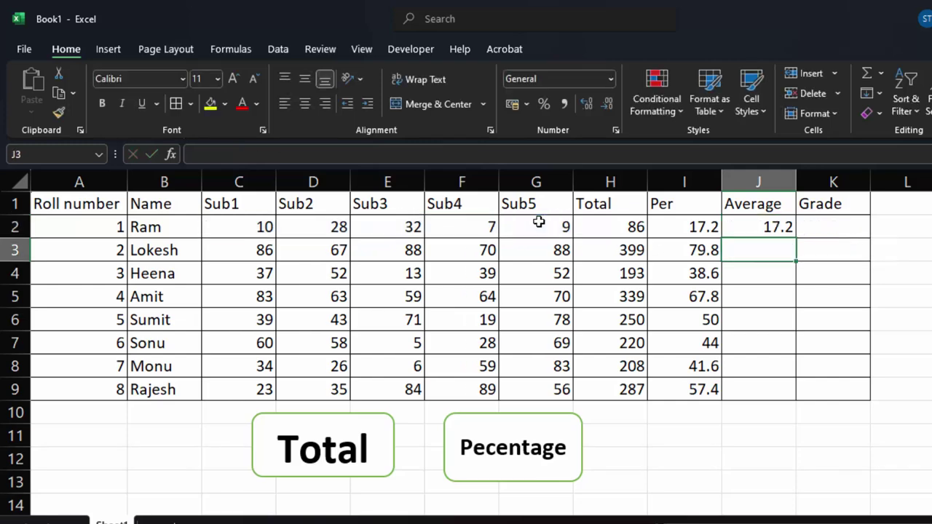
{"action": "left_click", "coordinate": [766, 230]}
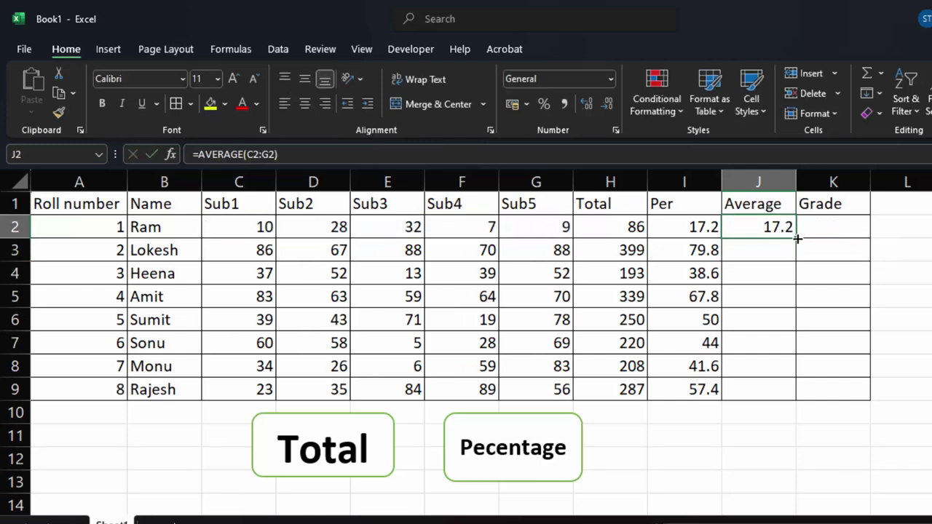
{"action": "double_click", "coordinate": [797, 239]}
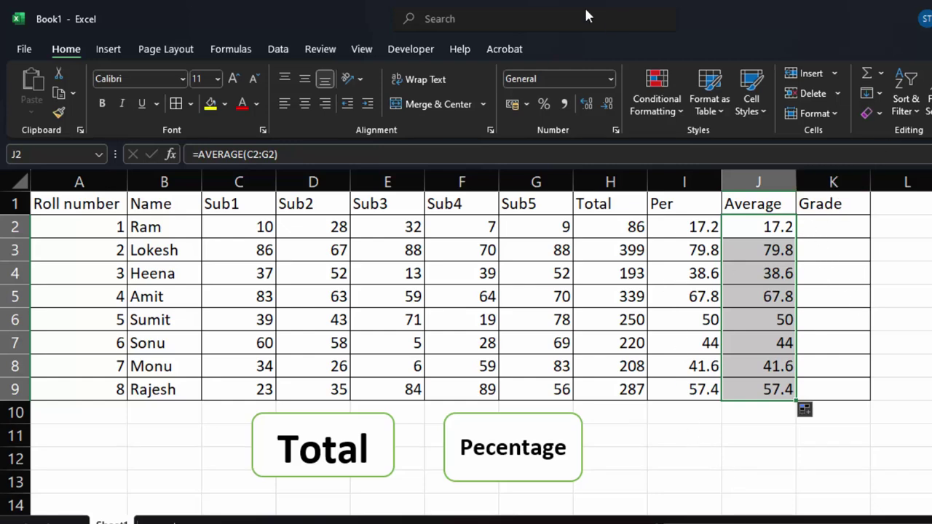
- Stop recording the Aver macro
{"action": "left_click", "coordinate": [410, 51]}
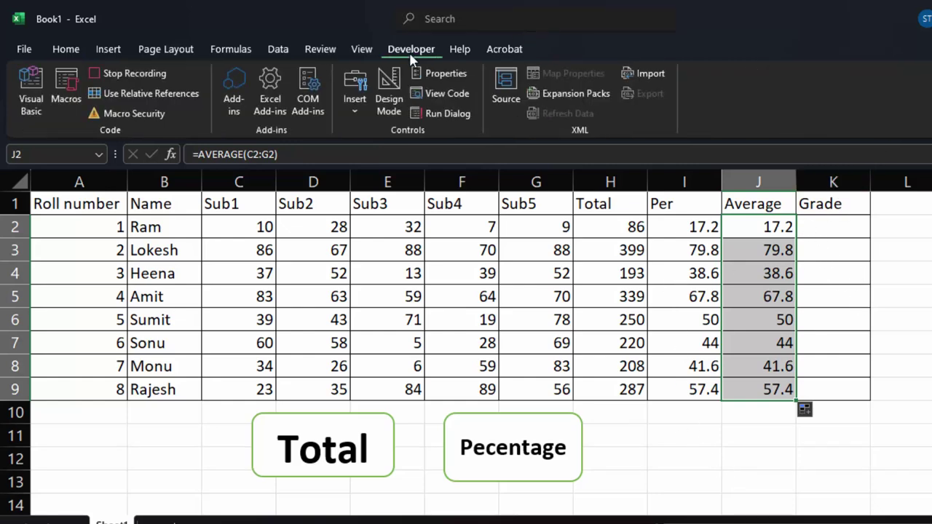
{"action": "left_click", "coordinate": [126, 75]}
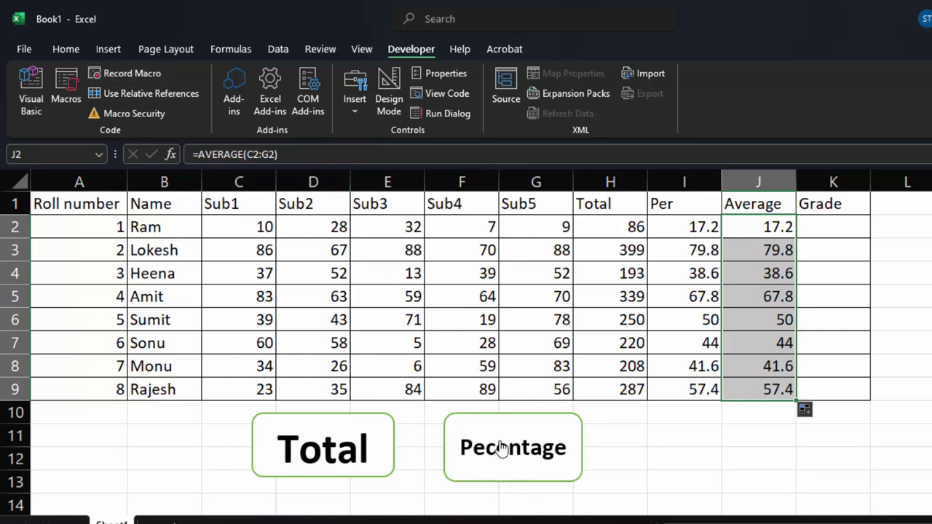
{"action": "left_click", "coordinate": [76, 51]}
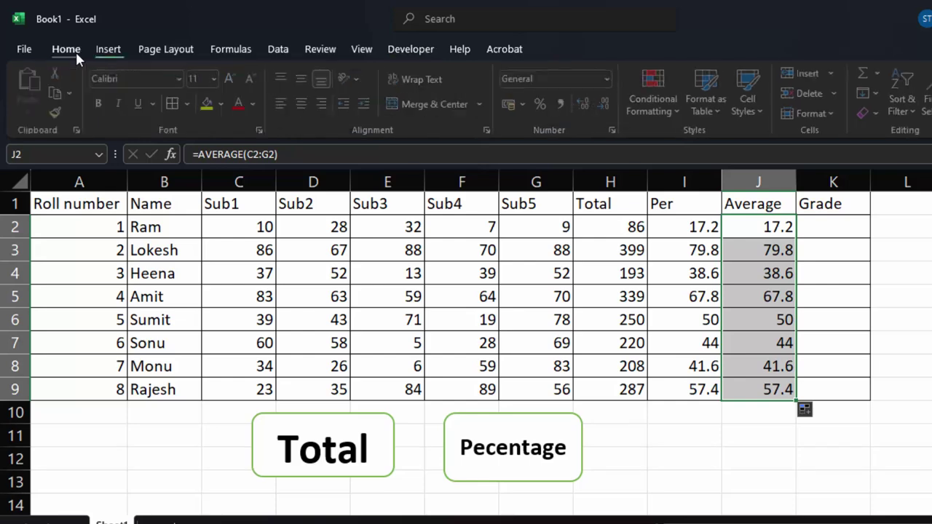
- Pick the Rounded Rectangle from the Insert Shapes gallery
{"action": "left_click", "coordinate": [107, 49]}
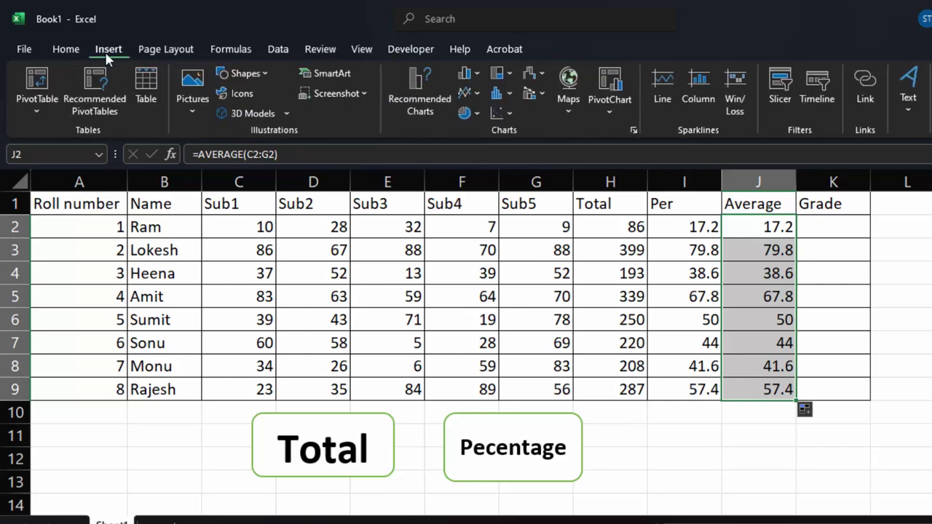
{"action": "left_click", "coordinate": [254, 75]}
{"action": "left_click", "coordinate": [299, 111]}
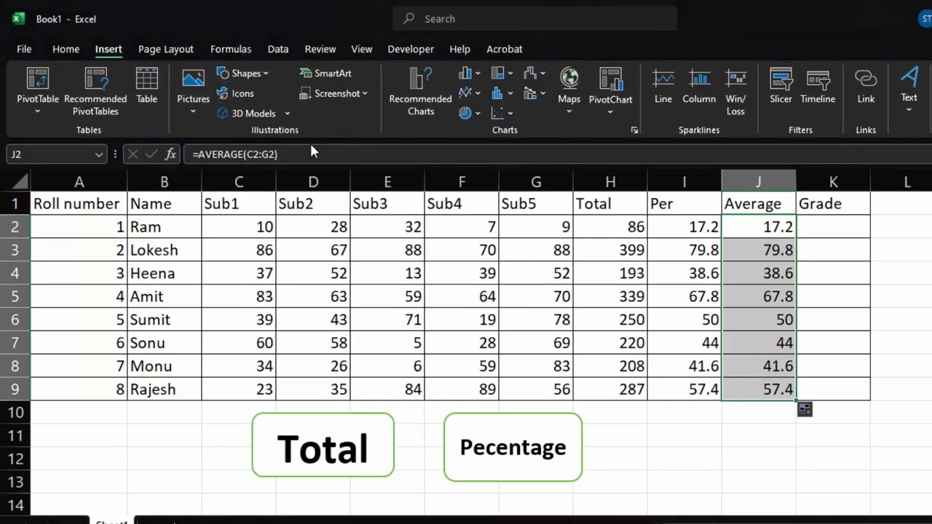
- Draw and slightly enlarge a rounded rectangle right of Pecentage, styled white with a red outline
{"action": "left_click_drag", "start_coordinate": [618, 416], "coordinate": [770, 482]}
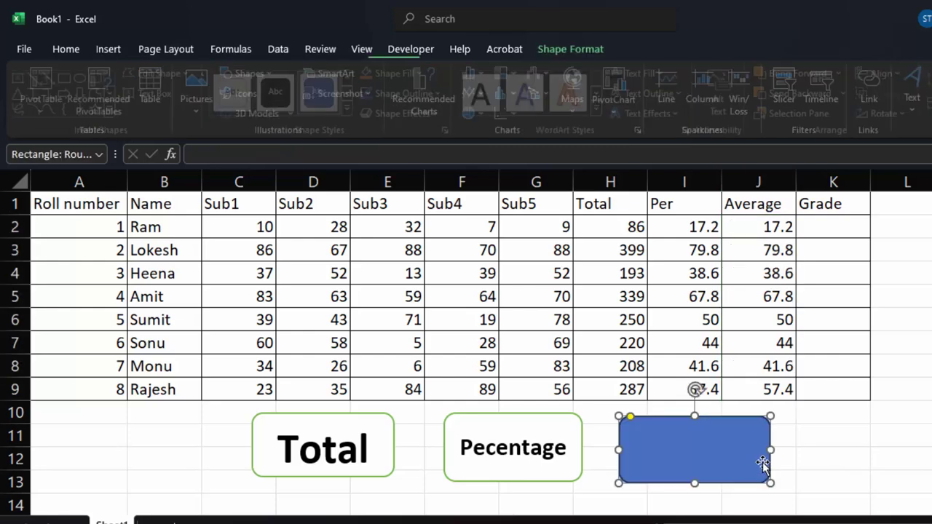
{"action": "left_click_drag", "start_coordinate": [771, 416], "coordinate": [774, 411]}
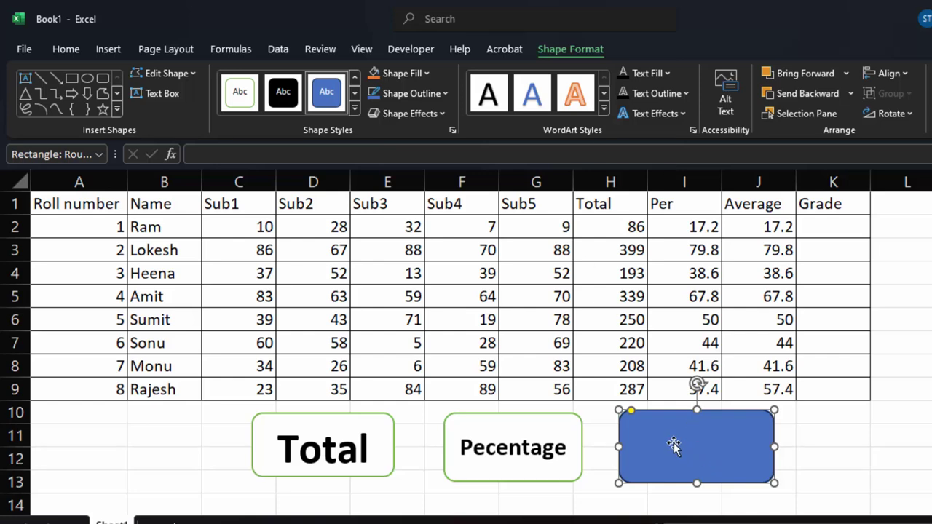
{"action": "left_click", "coordinate": [239, 91]}
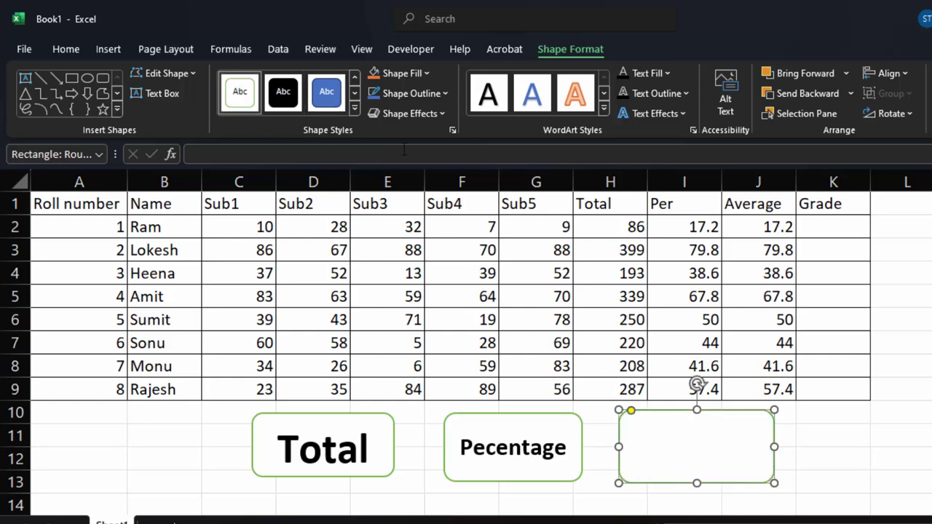
{"action": "left_click", "coordinate": [441, 95]}
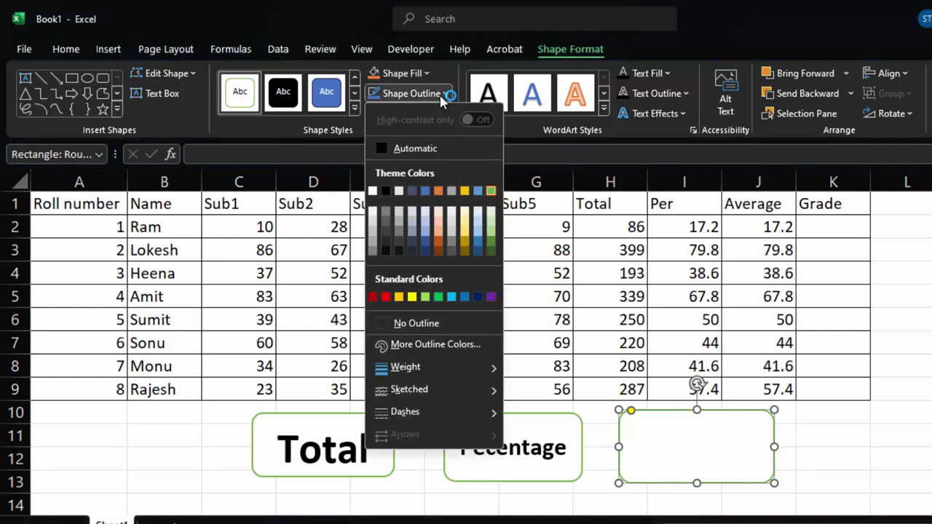
{"action": "left_click", "coordinate": [385, 296]}
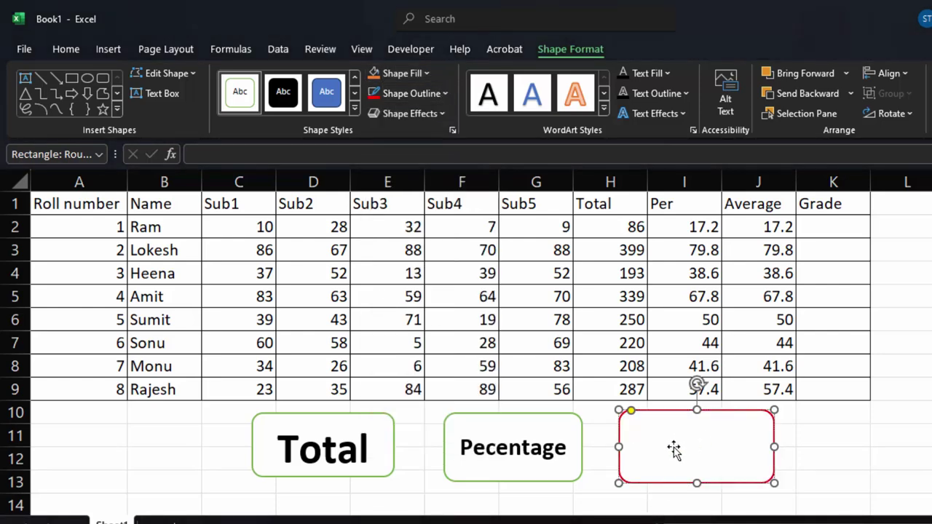
- Type 'Average' into the rectangle and enlarge the text
{"action": "type", "text": "Av"}
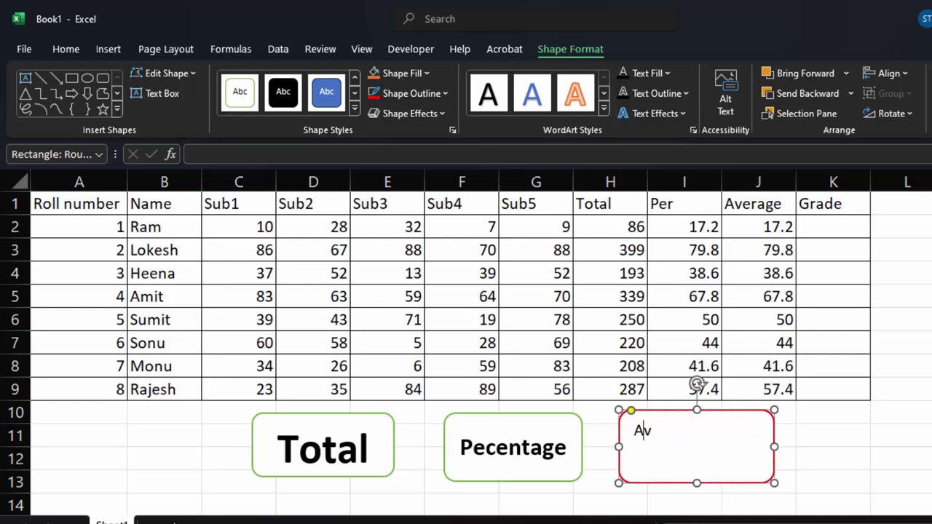
{"action": "type", "text": "erage"}
{"action": "left_click_drag", "start_coordinate": [690, 430], "coordinate": [633, 431]}
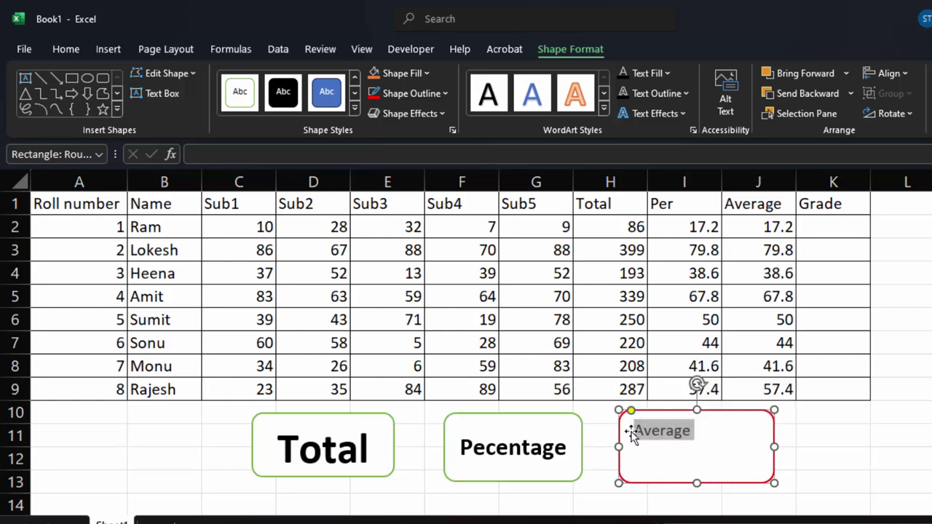
{"action": "key", "text": "ctrl+shift+period"}
{"action": "key", "text": "ctrl+shift+period"}
{"action": "key", "text": "ctrl+shift+period"}
{"action": "key", "text": "ctrl+shift+period"}
{"action": "key", "text": "ctrl+shift+period"}
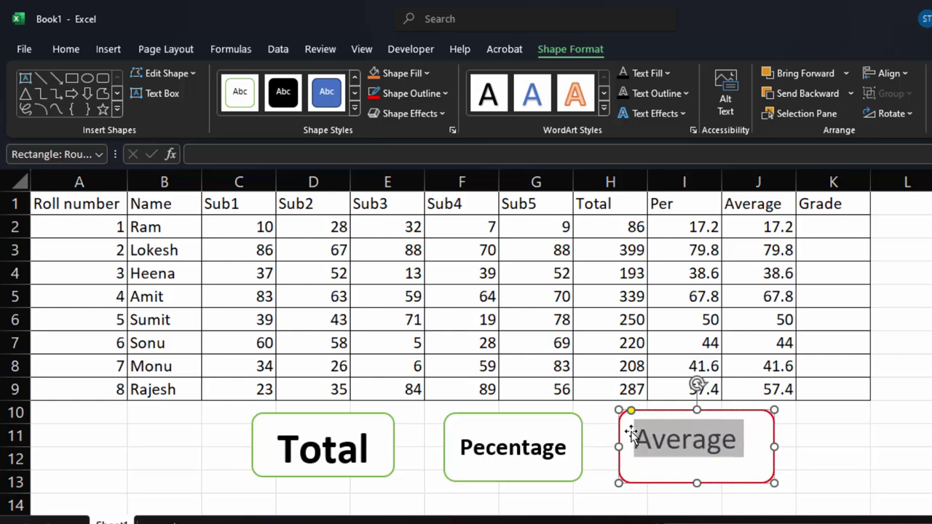
- Make the Average text bold, size 20, centred vertically and horizontally
{"action": "left_click", "coordinate": [51, 50]}
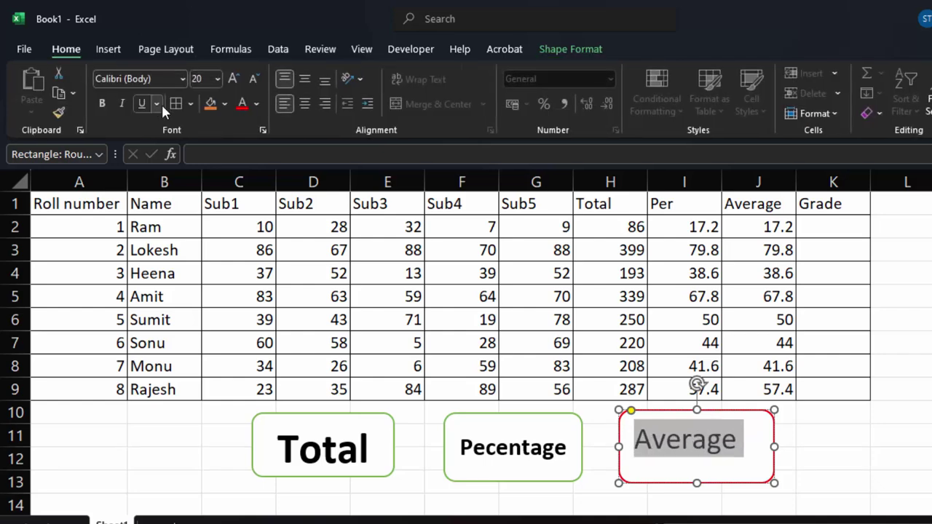
{"action": "left_click", "coordinate": [103, 106]}
{"action": "left_click", "coordinate": [229, 80]}
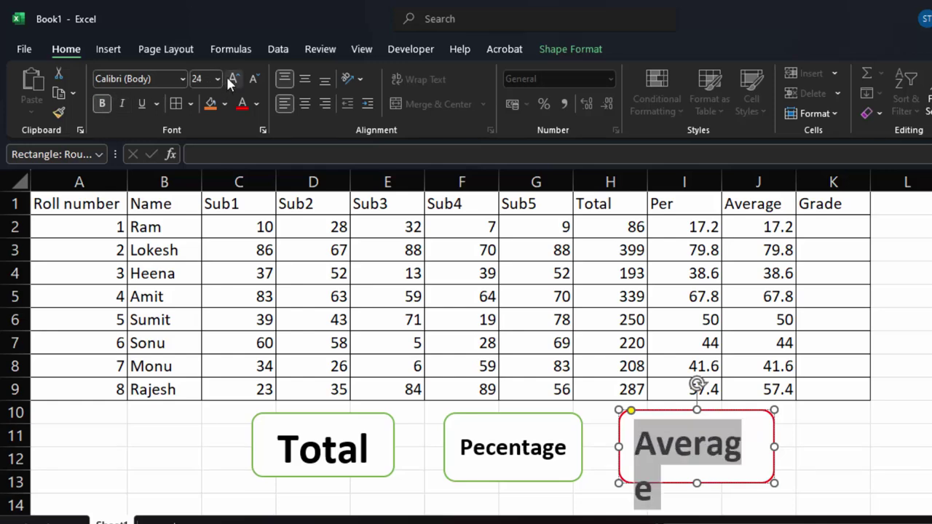
{"action": "left_click", "coordinate": [254, 79]}
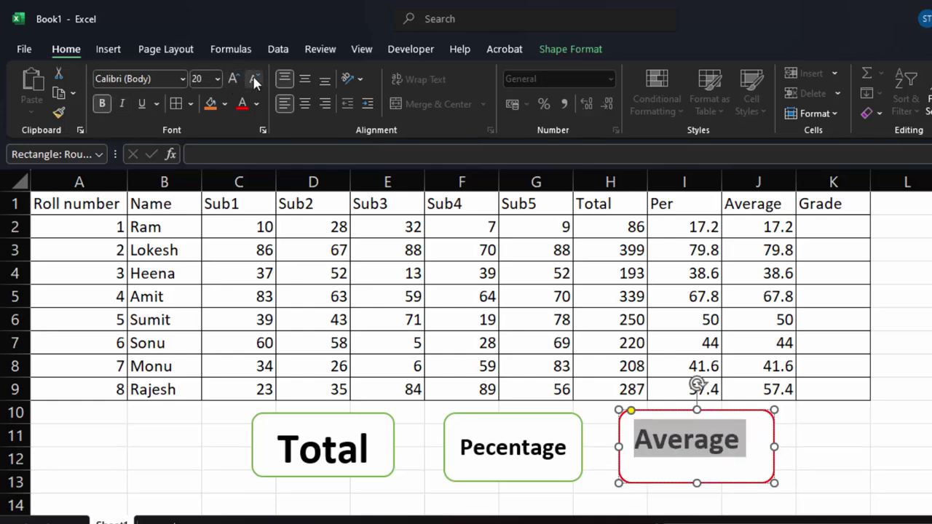
{"action": "left_click", "coordinate": [304, 82]}
{"action": "left_click", "coordinate": [305, 103]}
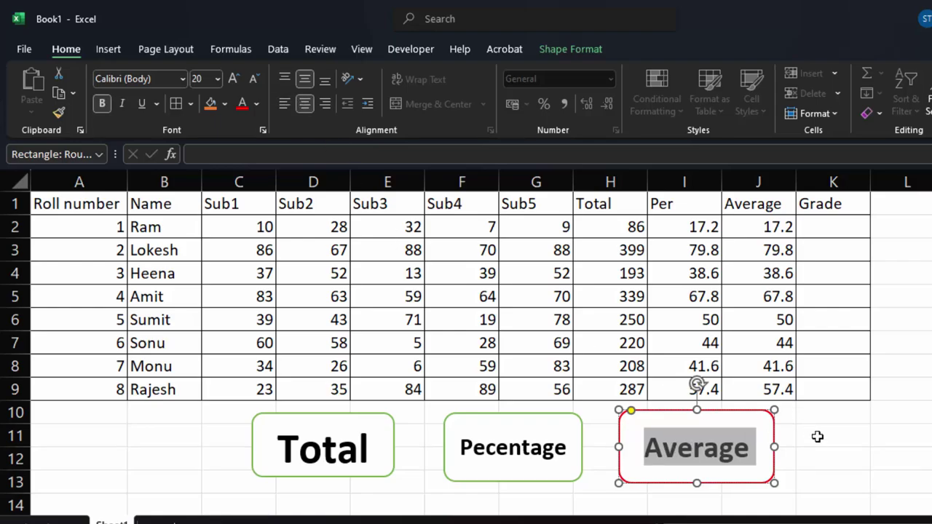
- Assign the Aver macro to the Average shape, then select cell K2
{"action": "right_click", "coordinate": [740, 479]}
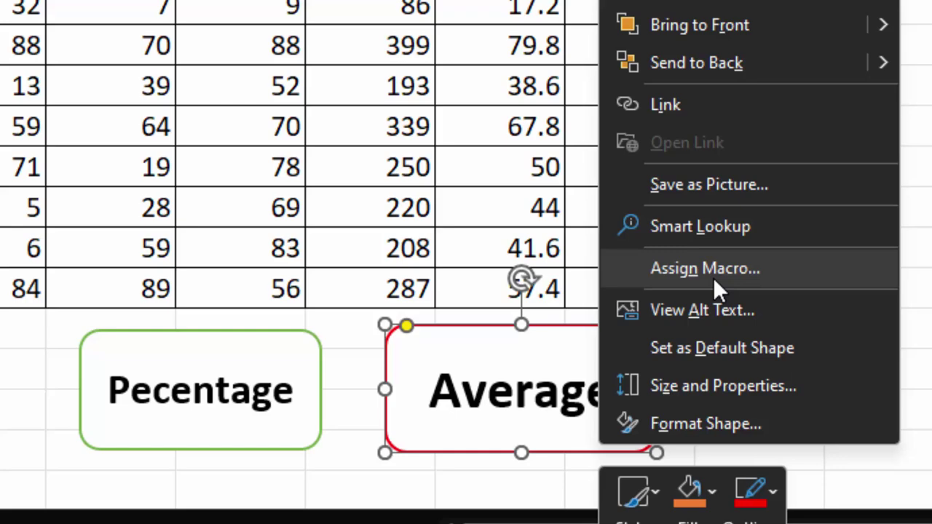
{"action": "left_click", "coordinate": [801, 377]}
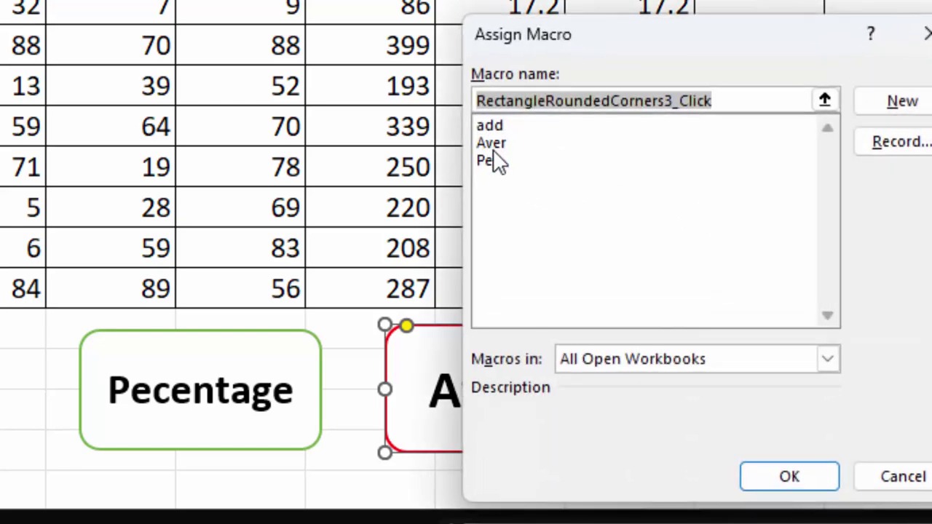
{"action": "left_click", "coordinate": [504, 144]}
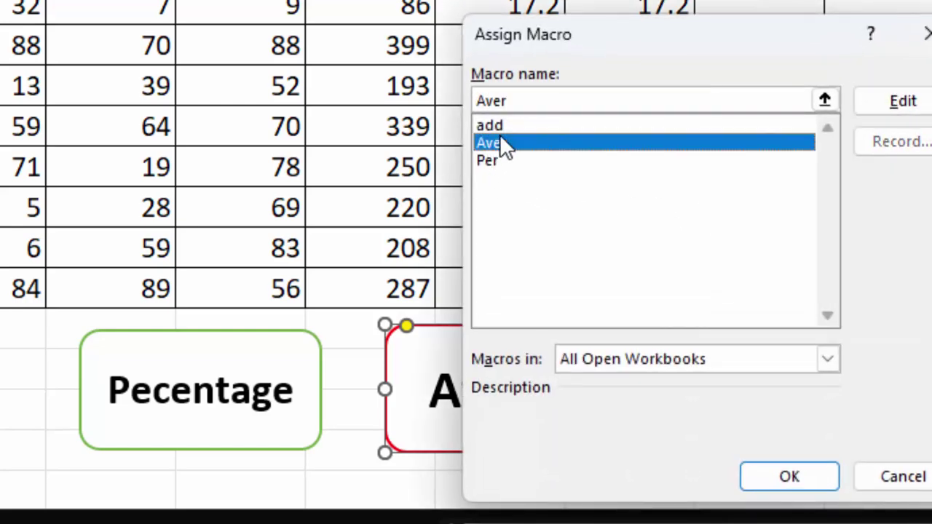
{"action": "left_click", "coordinate": [793, 472]}
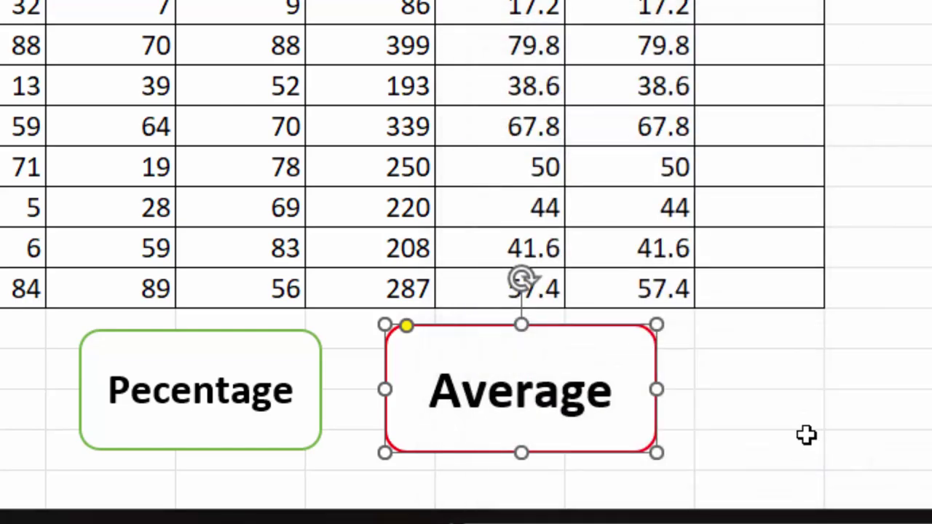
{"action": "left_click", "coordinate": [748, 453]}
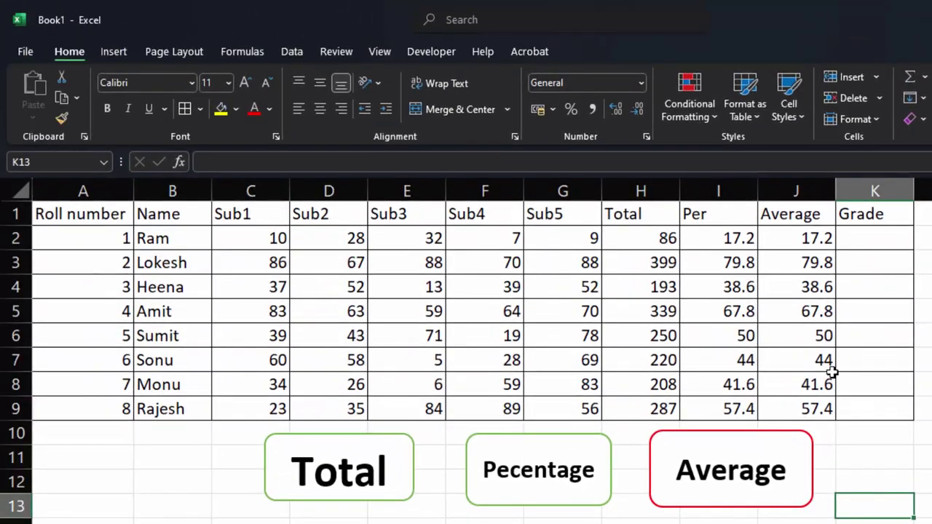
{"action": "left_click", "coordinate": [859, 209]}
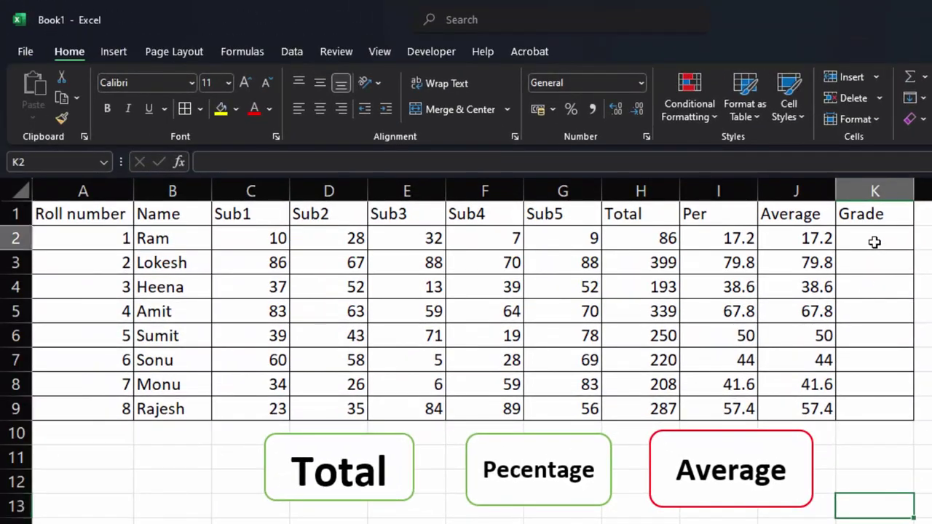
- Start recording a fourth macro named 'Grade' in This Workbook
{"action": "left_click", "coordinate": [429, 51]}
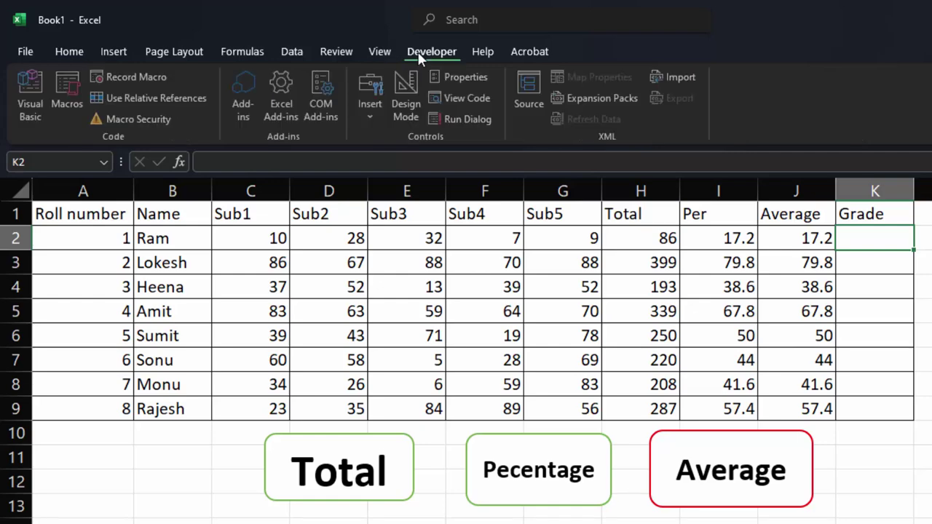
{"action": "left_click", "coordinate": [111, 78]}
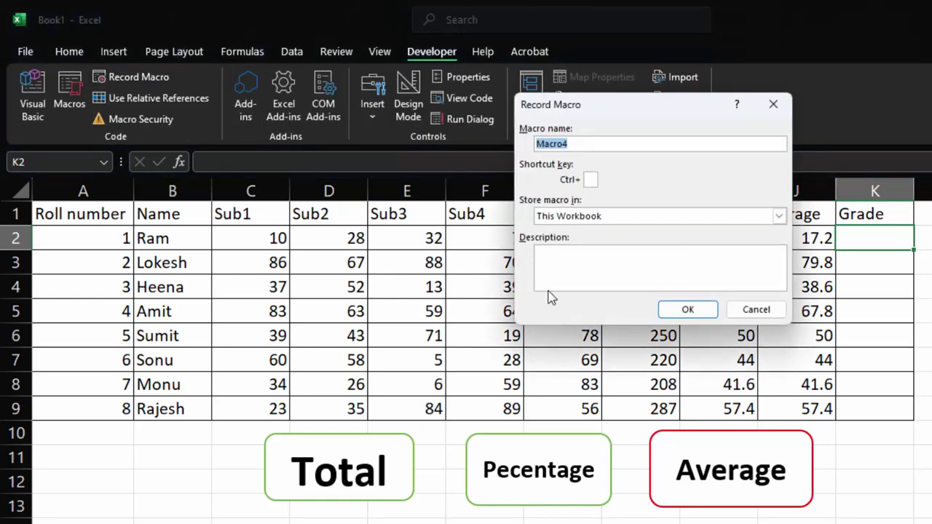
{"action": "key", "text": "BackSpace"}
{"action": "type", "text": "Gr"}
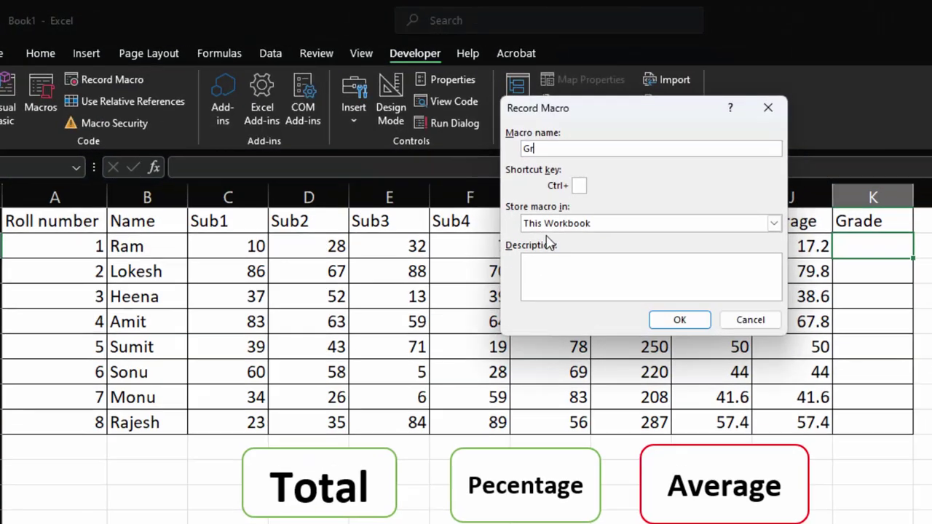
{"action": "type", "text": "a"}
{"action": "type", "text": "de"}
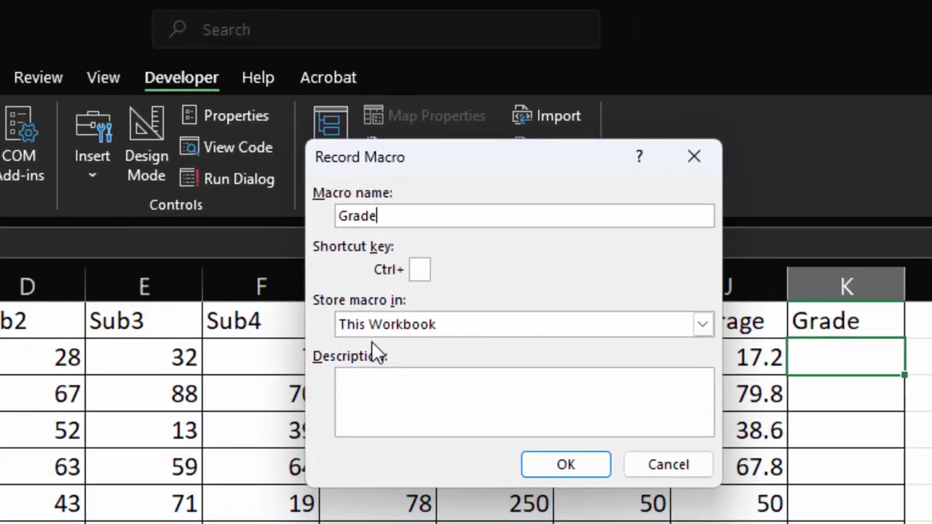
{"action": "key", "text": "Return"}
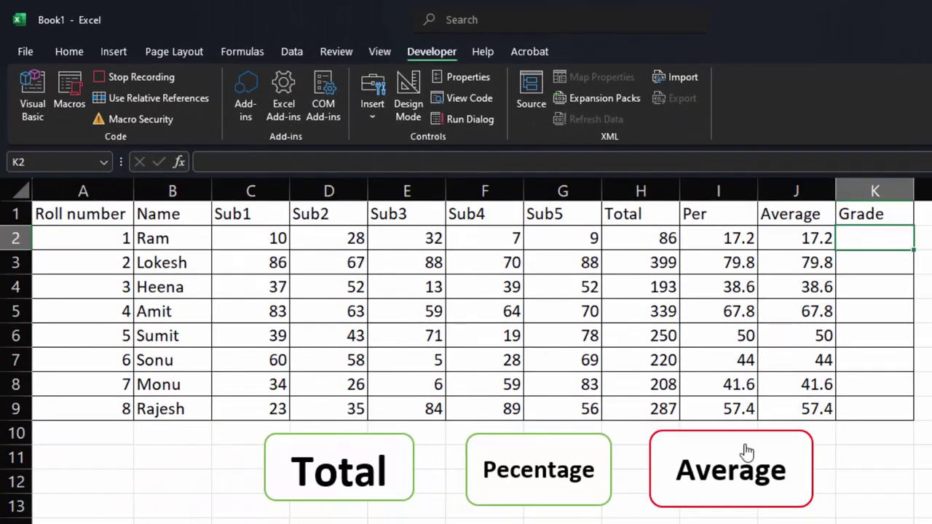
- Begin K2's formula as =SWITCH(True, replacing the initial IF attempt
{"action": "type", "text": "="}
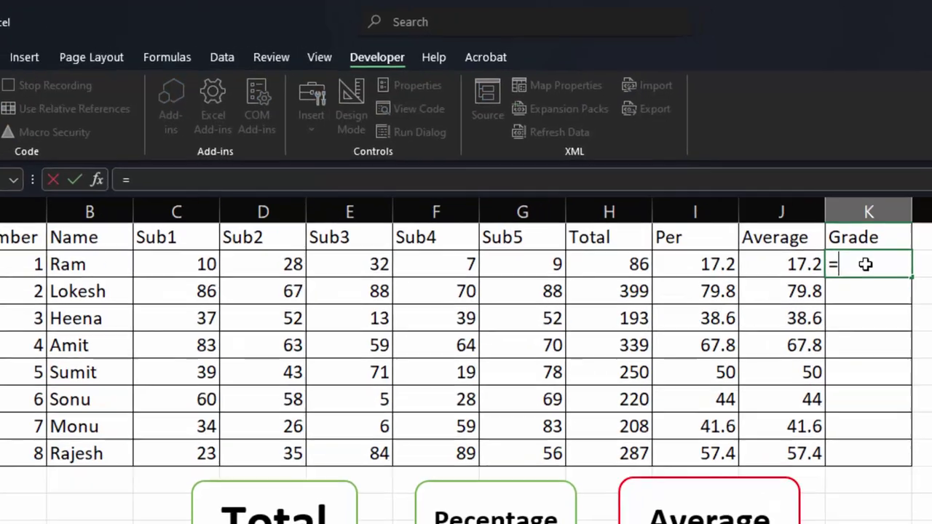
{"action": "type", "text": "if"}
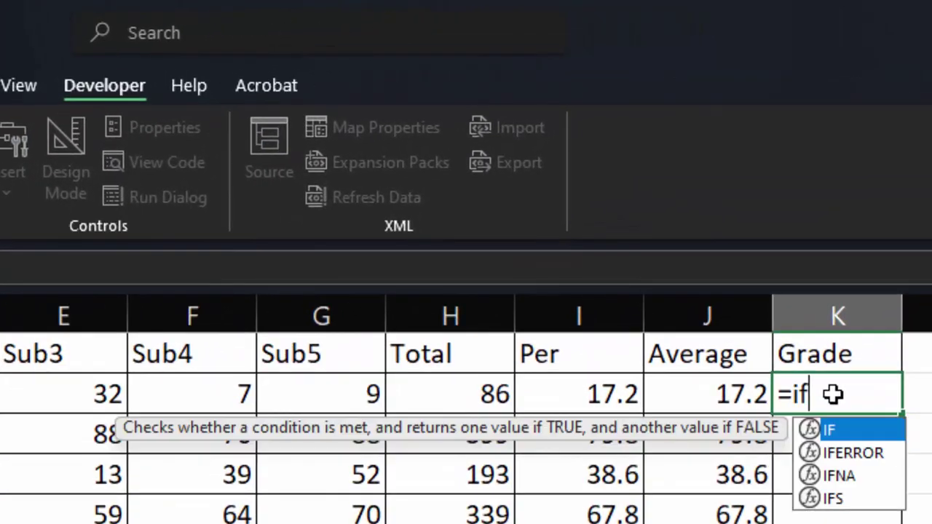
{"action": "key", "text": "BackSpace"}
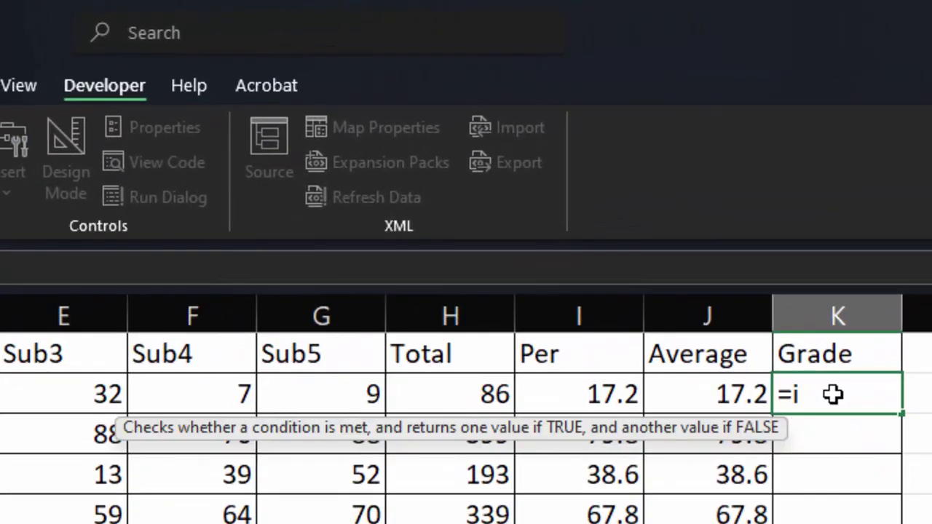
{"action": "key", "text": "BackSpace"}
{"action": "type", "text": "sw"}
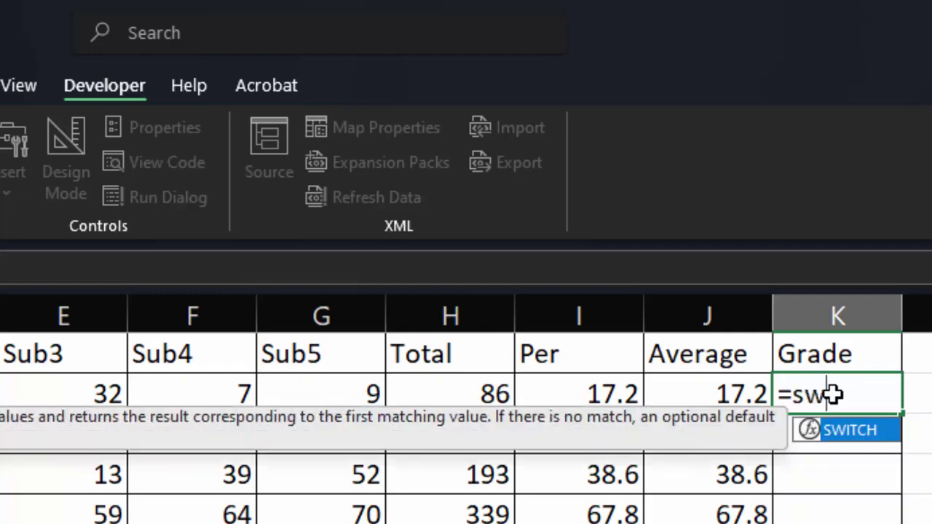
{"action": "key", "text": "Tab"}
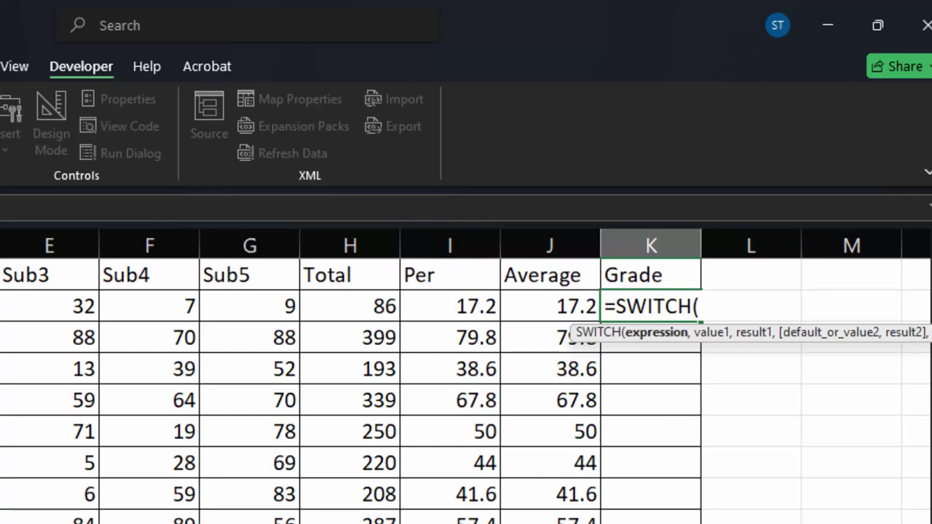
{"action": "type", "text": "Tr"}
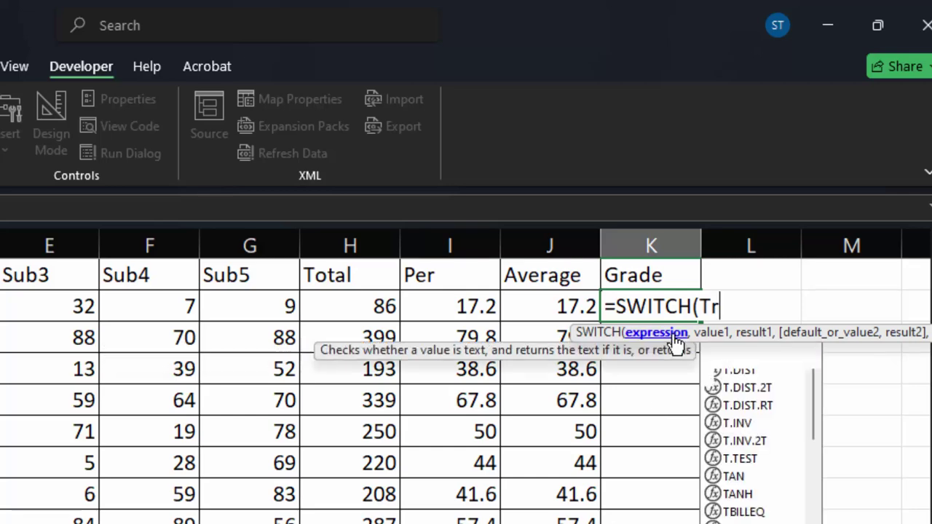
{"action": "type", "text": "ue,"}
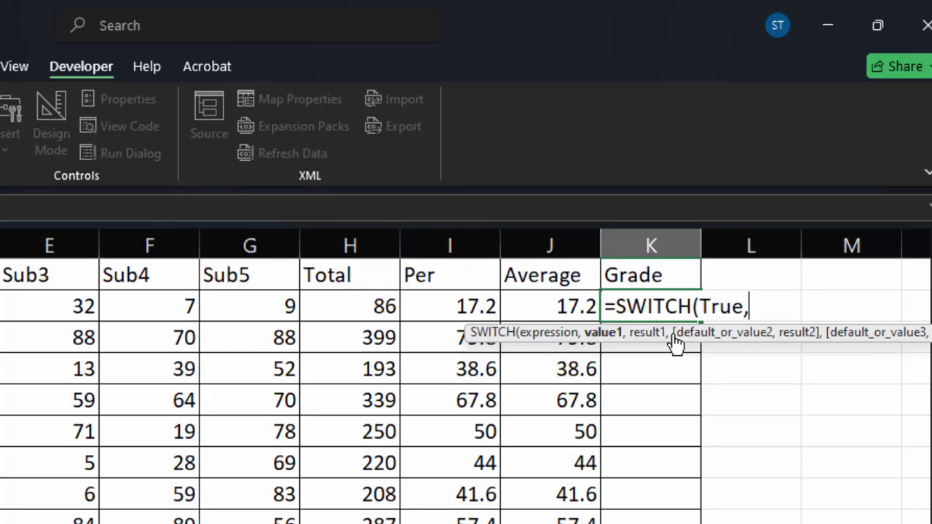
{"action": "type", "text": "85"}
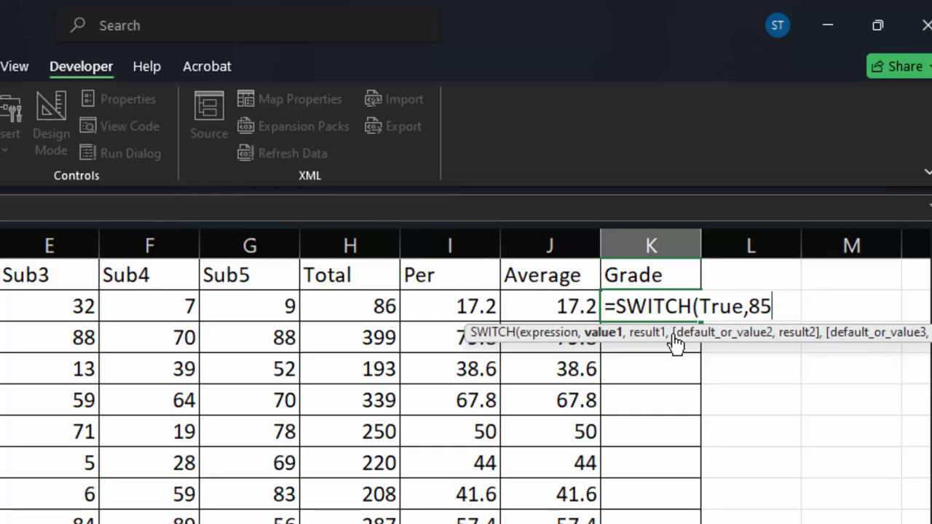
{"action": "key", "text": "BackSpace"}
{"action": "key", "text": "BackSpace"}
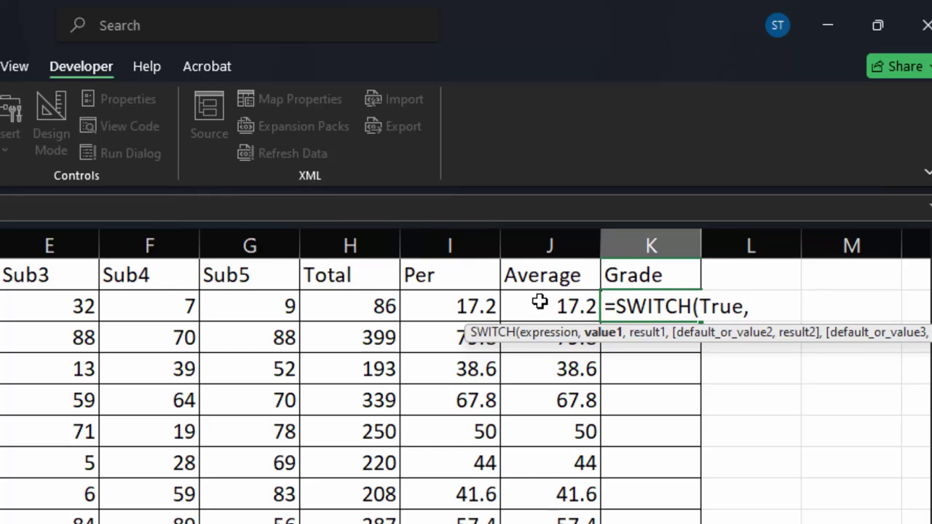
- Add the first condition J2>=85 returning "A+"
{"action": "left_click", "coordinate": [540, 303]}
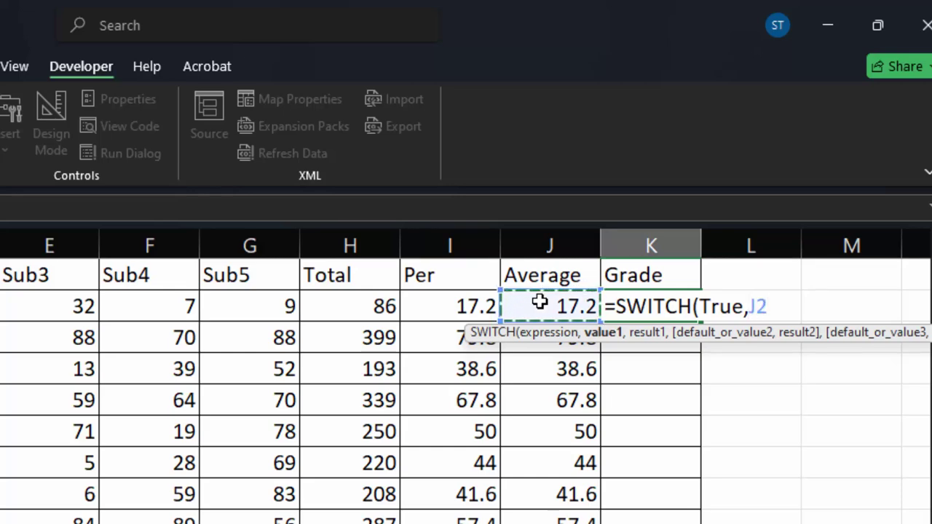
{"action": "type", "text": ">="}
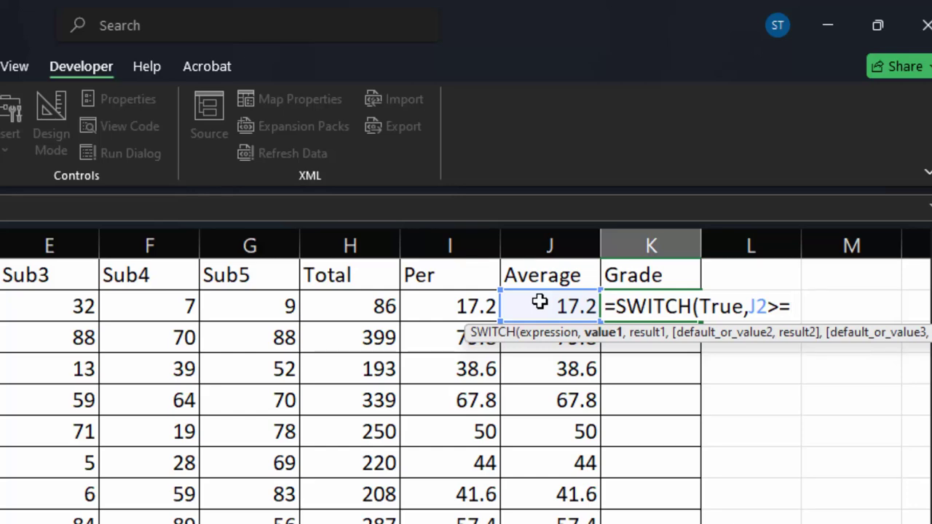
{"action": "type", "text": "85,"}
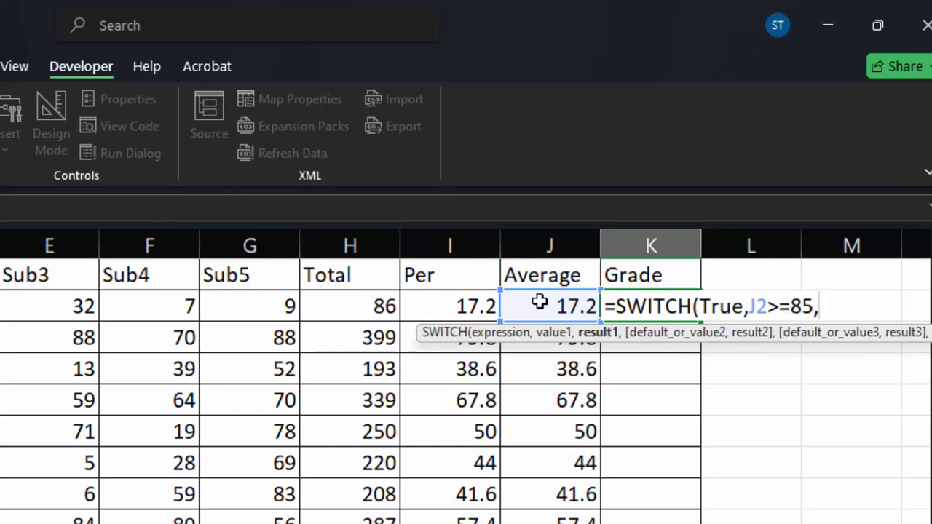
{"action": "type", "text": "\"a\""}
{"action": "key", "text": "BackSpace"}
{"action": "key", "text": "BackSpace"}
{"action": "type", "text": "A"}
{"action": "key", "text": "BackSpace"}
{"action": "type", "text": "A"}
{"action": "type", "text": "+\""}
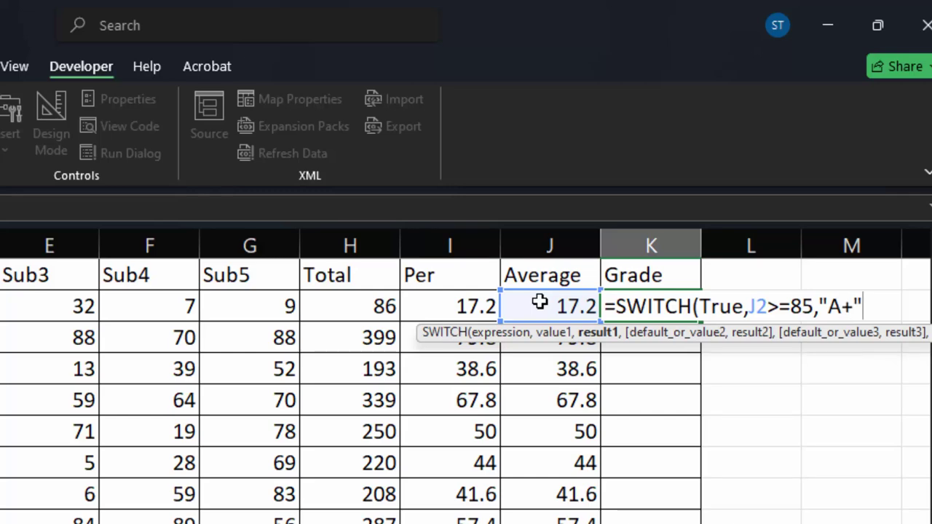
{"action": "type", "text": ","}
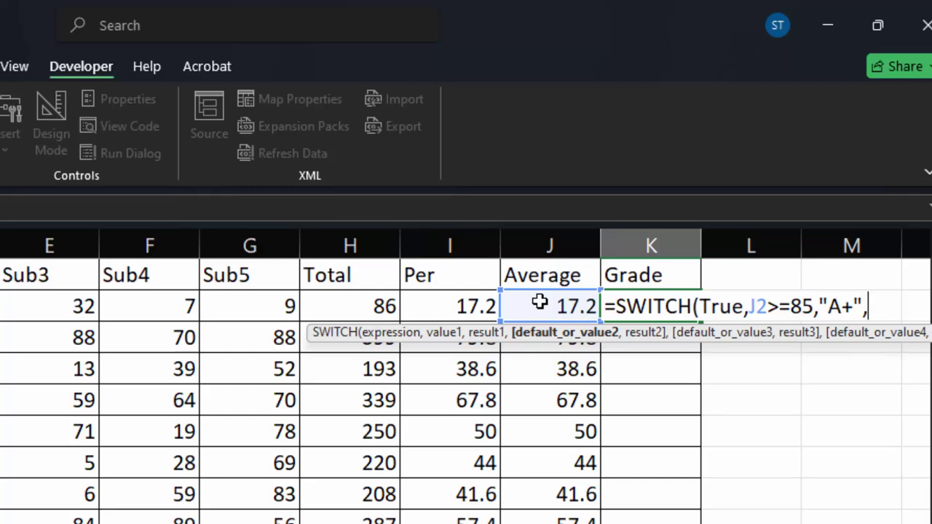
- Add J2 conditions >=75 "A", >=65 "B", >=55 "C", >=50 "D", else "F"
{"action": "left_click", "coordinate": [539, 302]}
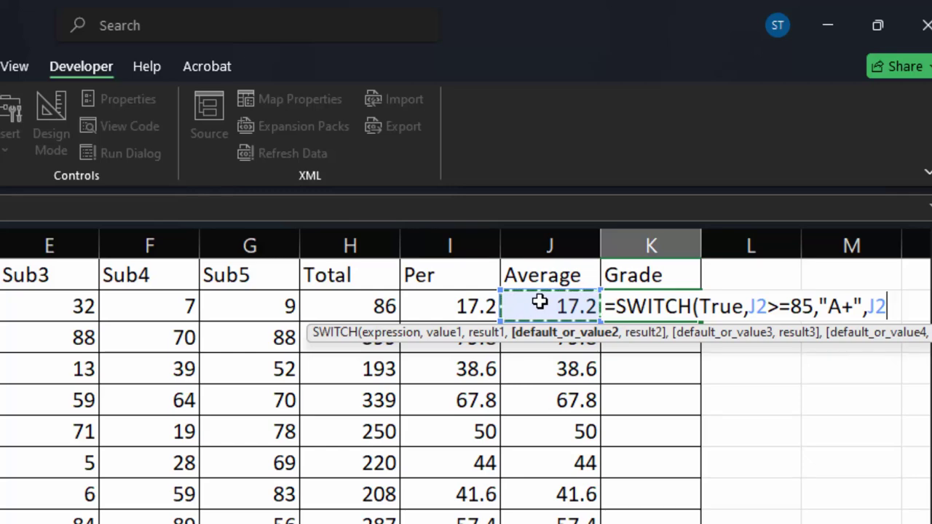
{"action": "type", "text": ">="}
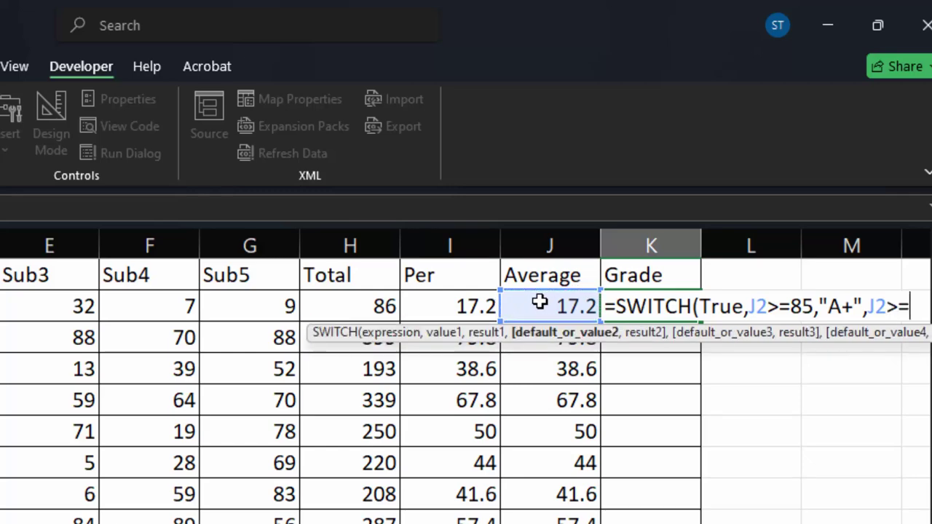
{"action": "type", "text": "75,"}
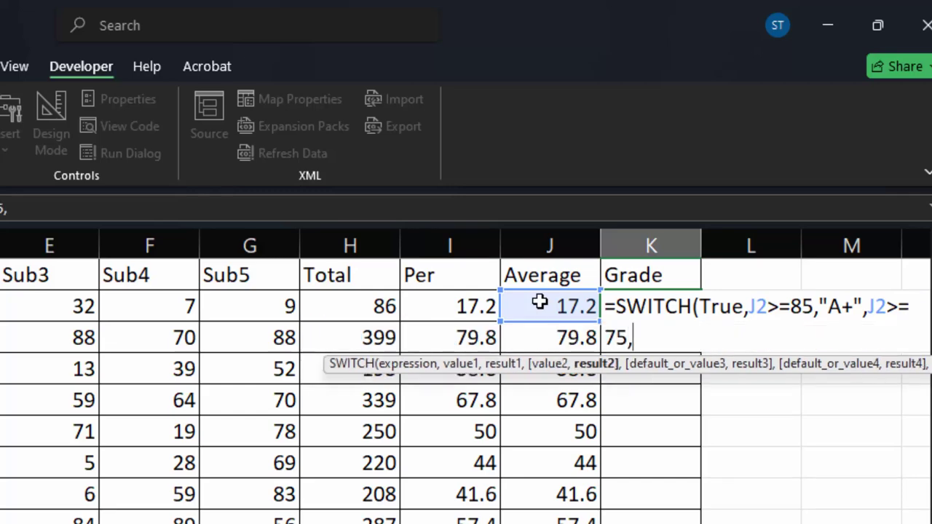
{"action": "type", "text": "\"A\""}
{"action": "type", "text": ","}
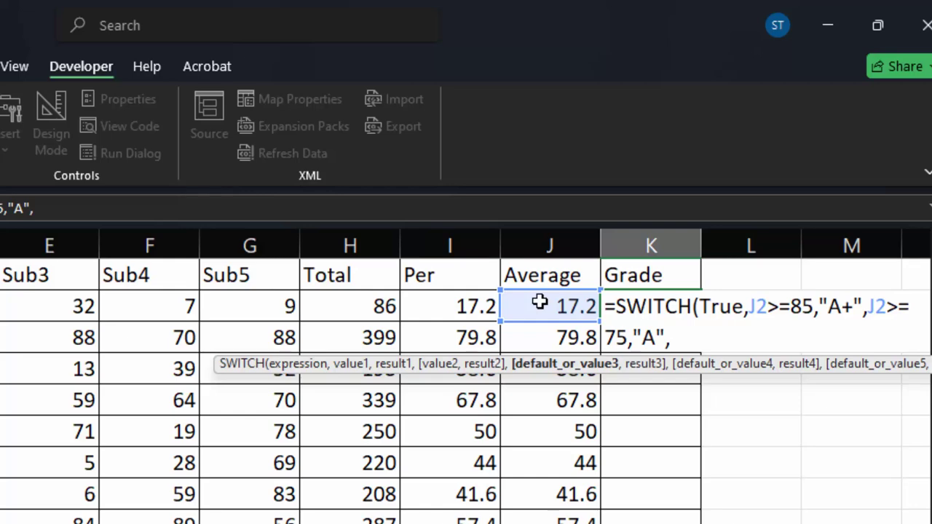
{"action": "left_click", "coordinate": [540, 302]}
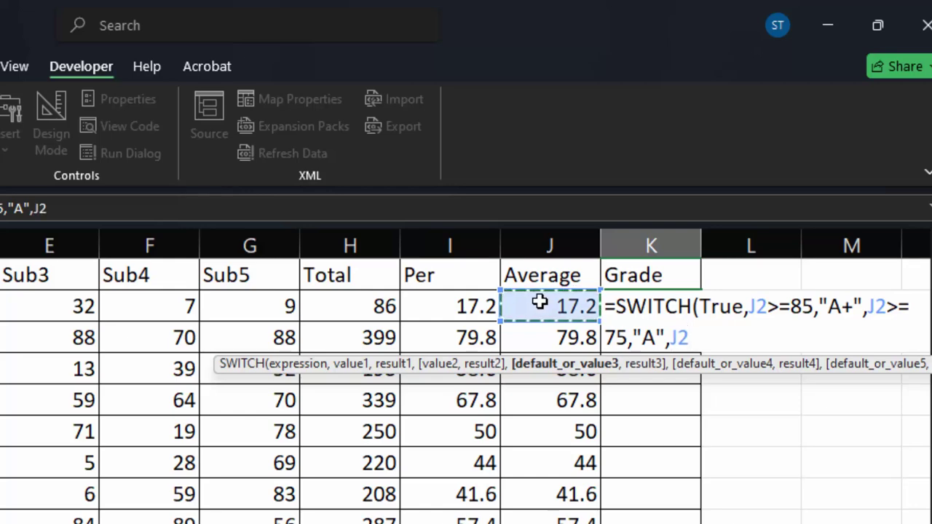
{"action": "type", "text": ">="}
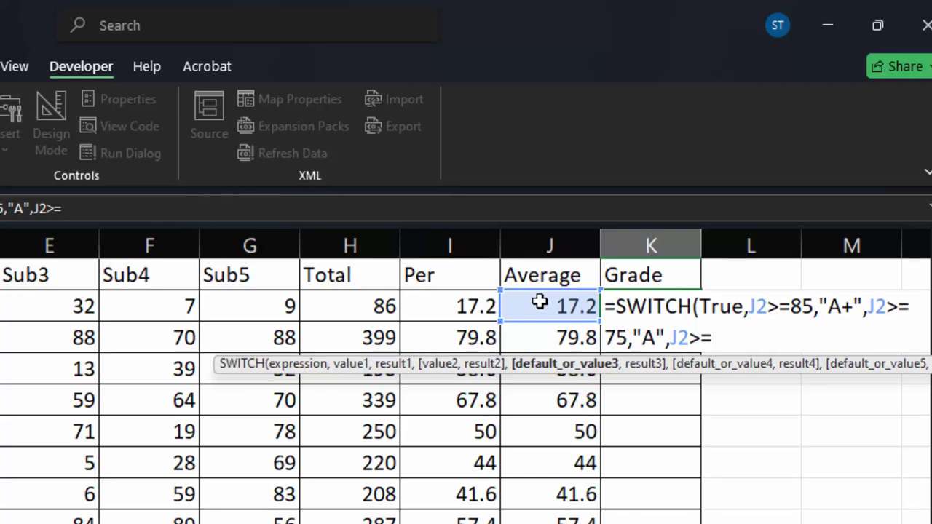
{"action": "type", "text": "6"}
{"action": "type", "text": "5,\""}
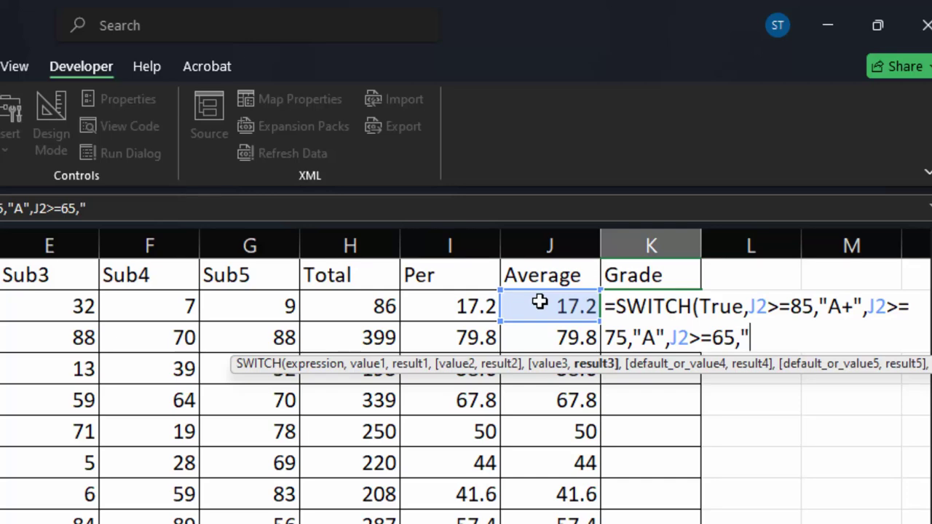
{"action": "type", "text": "B\","}
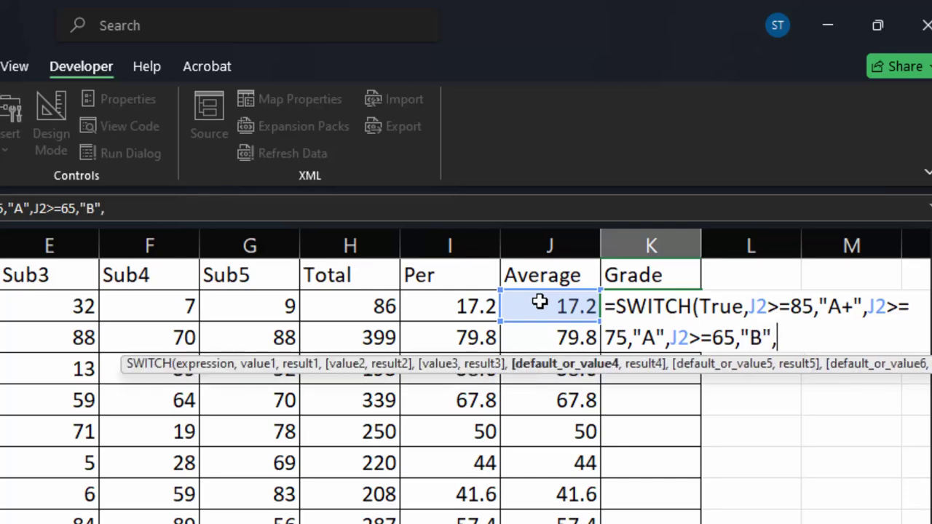
{"action": "left_click", "coordinate": [539, 303]}
{"action": "type", "text": ">="}
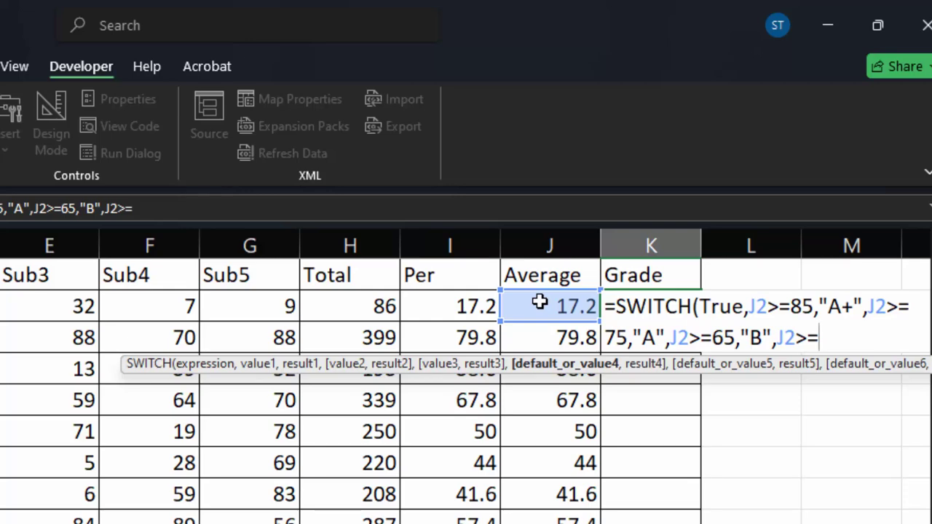
{"action": "type", "text": "55,"}
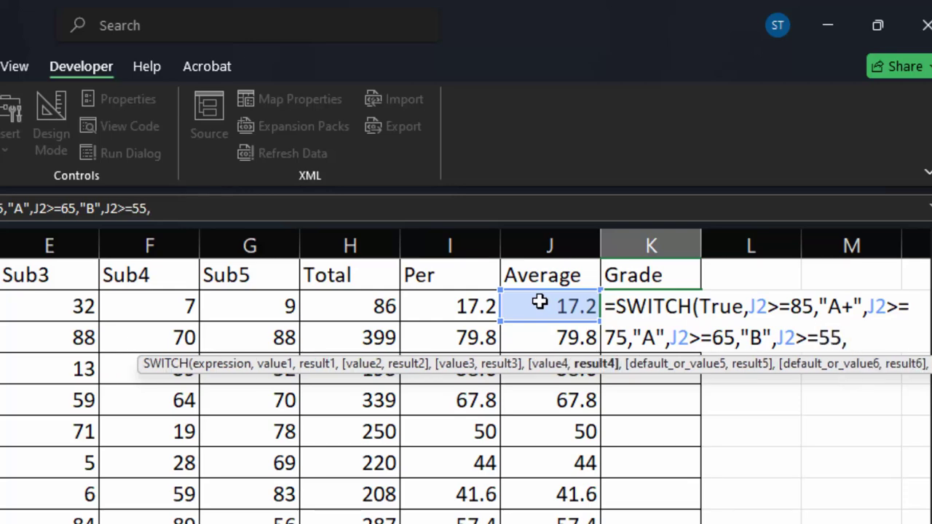
{"action": "type", "text": "\""}
{"action": "type", "text": "C\","}
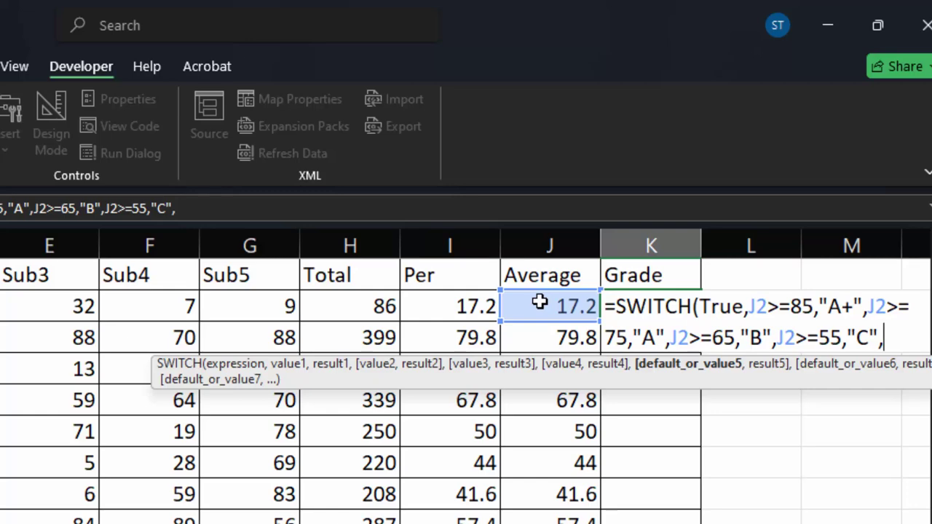
{"action": "left_click", "coordinate": [539, 302]}
{"action": "type", "text": ">="}
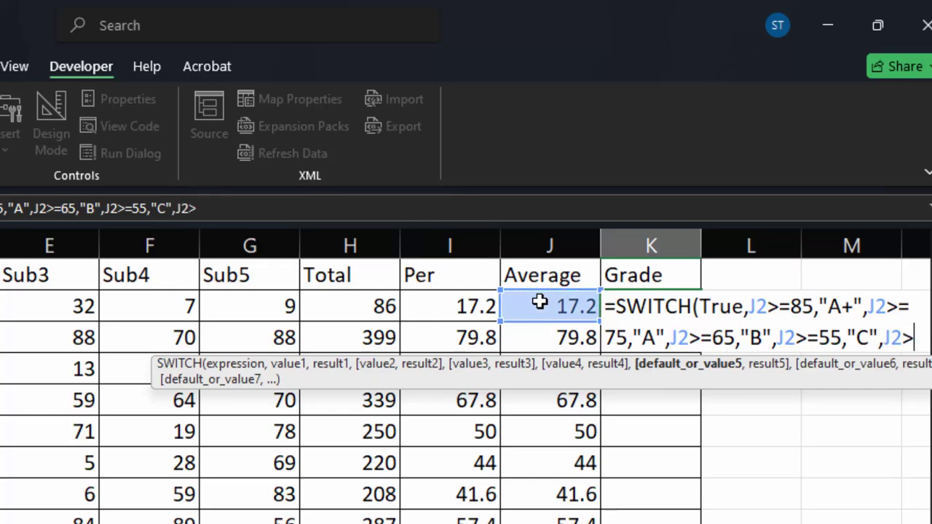
{"action": "type", "text": "5"}
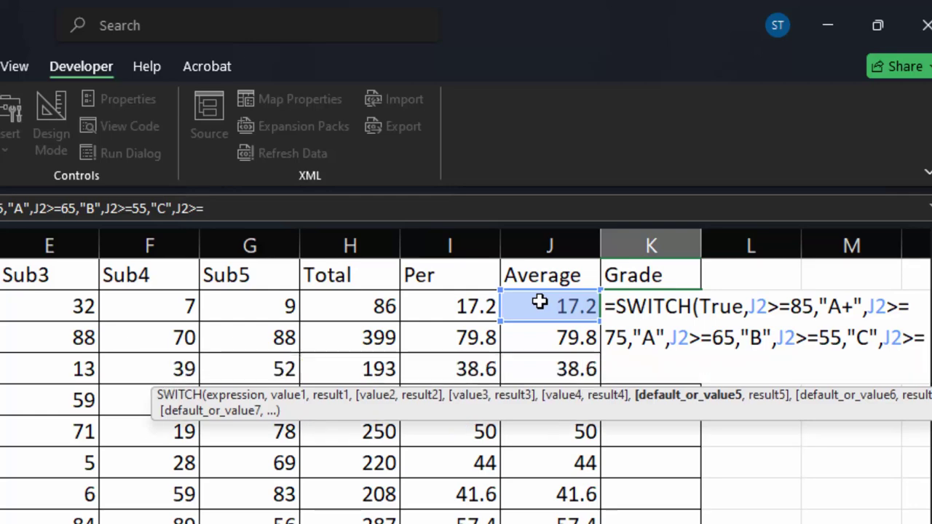
{"action": "type", "text": "0,\"D"}
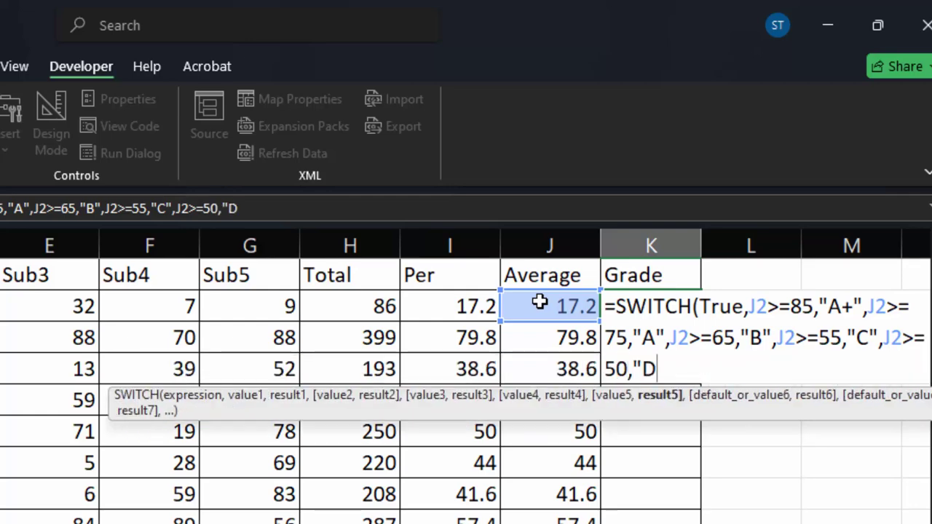
{"action": "type", "text": "\""}
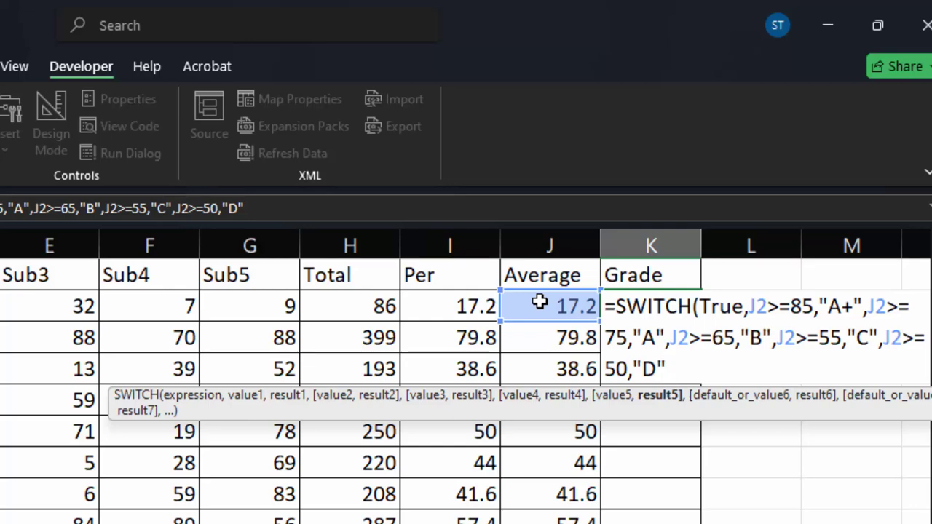
{"action": "type", "text": ","}
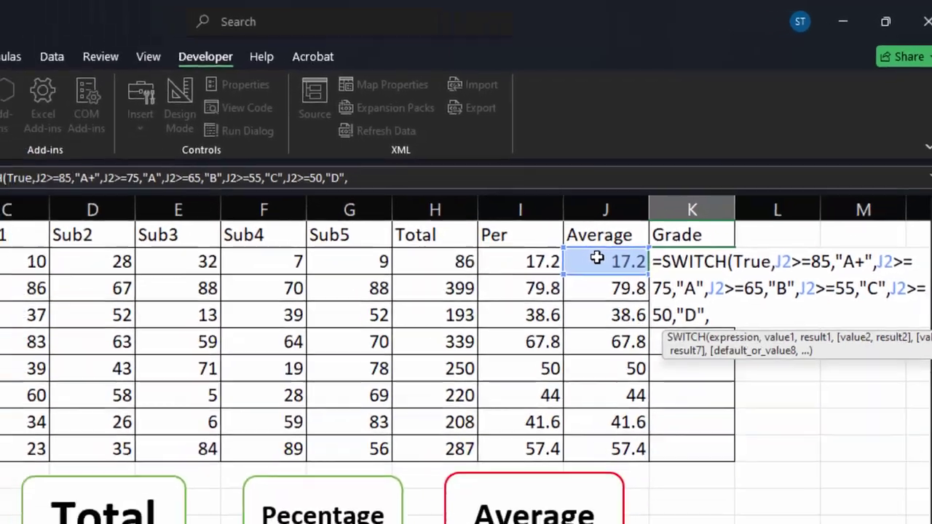
{"action": "type", "text": "\"F\")"}
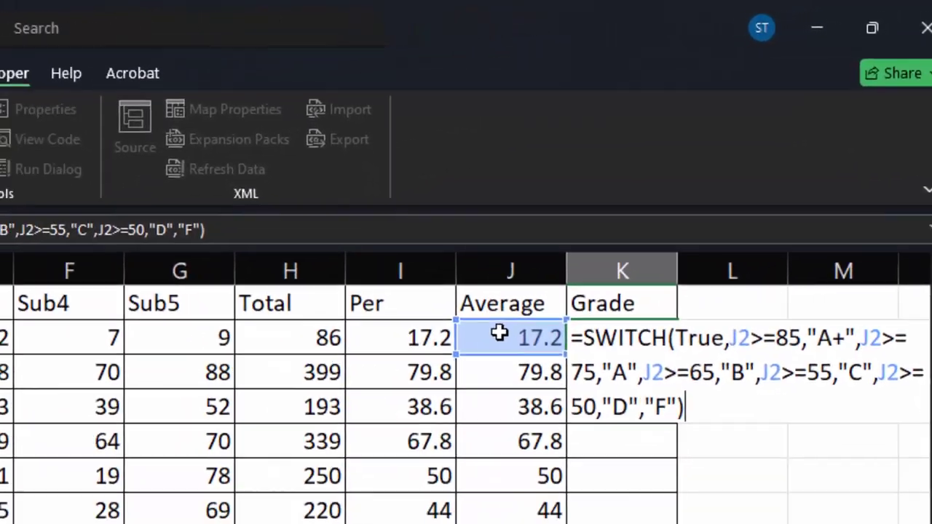
- Commit the grade formula, fill it down K2:K9, and stop the Grade macro recording
{"action": "key", "text": "Return"}
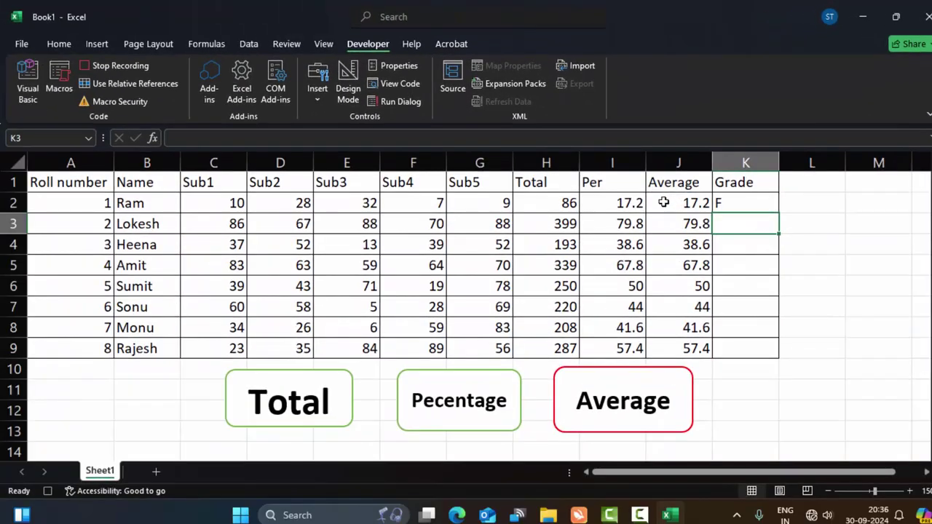
{"action": "left_click", "coordinate": [727, 205]}
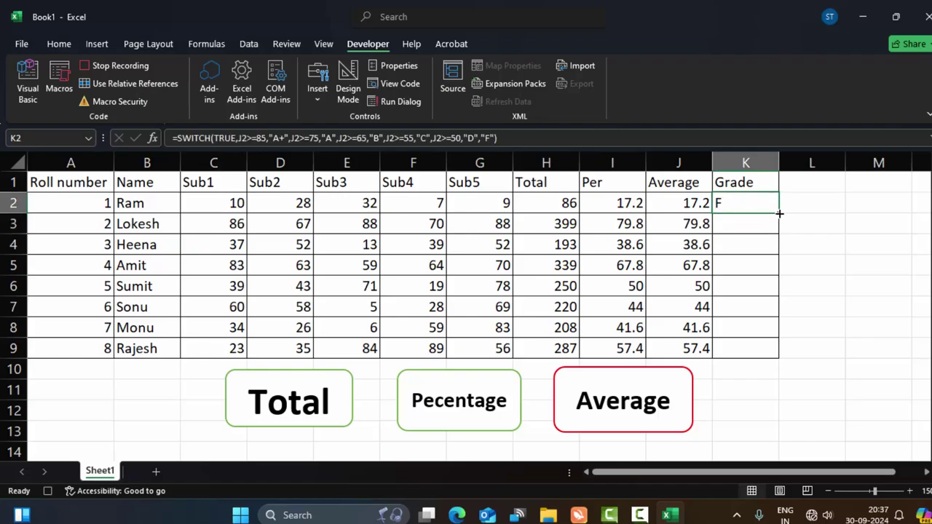
{"action": "double_click", "coordinate": [779, 214]}
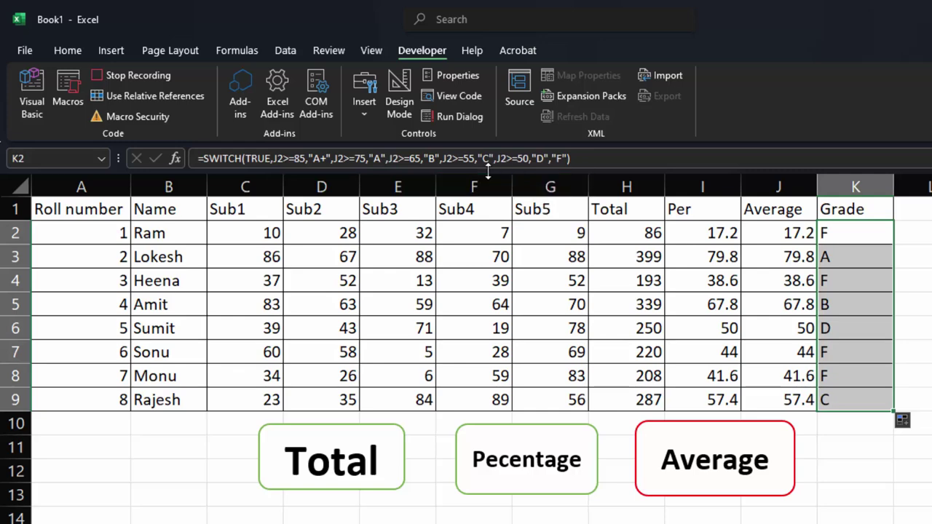
{"action": "left_click", "coordinate": [150, 75]}
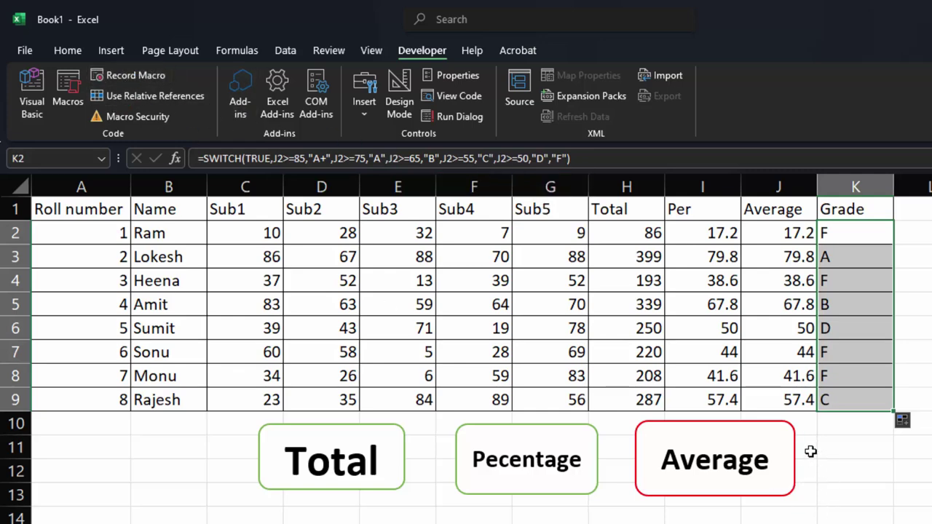
- Draw a light-yellow rounded rectangle to the right of the Average box
{"action": "left_click", "coordinate": [117, 51]}
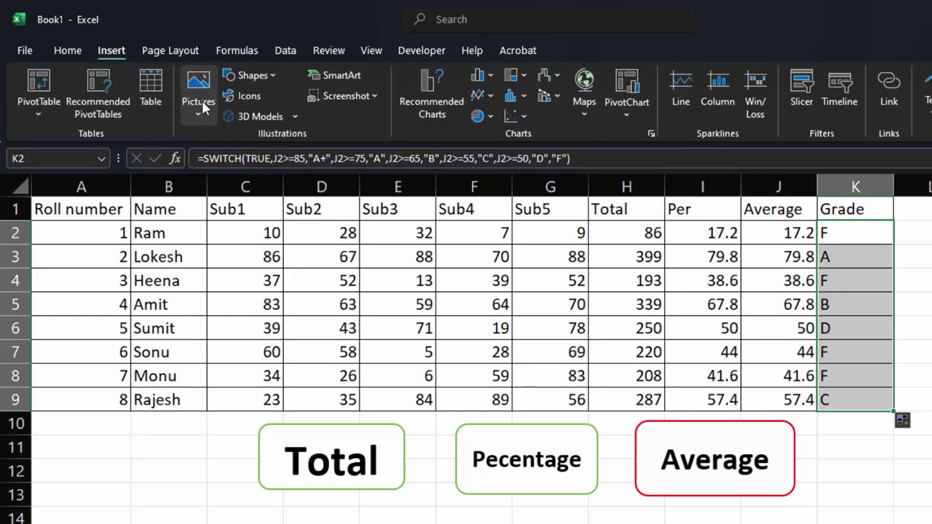
{"action": "left_click", "coordinate": [251, 75]}
{"action": "left_click", "coordinate": [308, 117]}
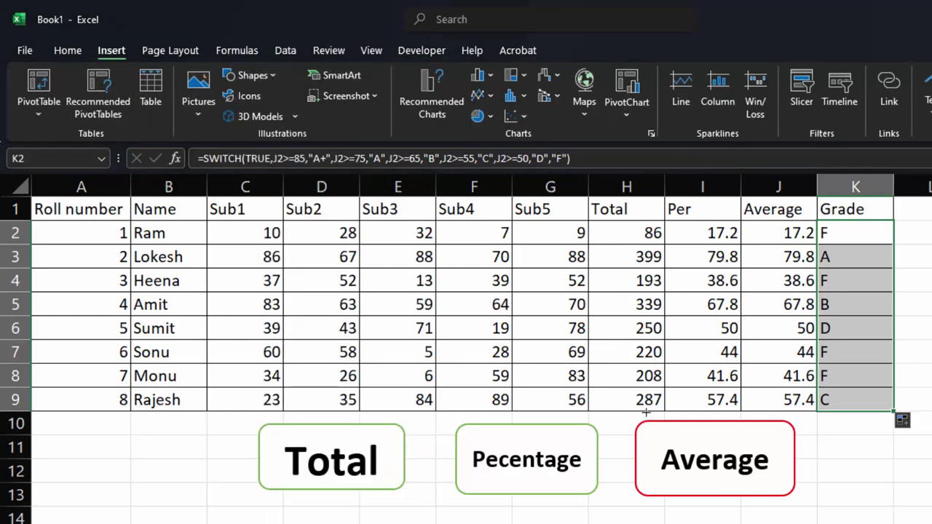
{"action": "left_click_drag", "start_coordinate": [828, 434], "coordinate": [928, 487]}
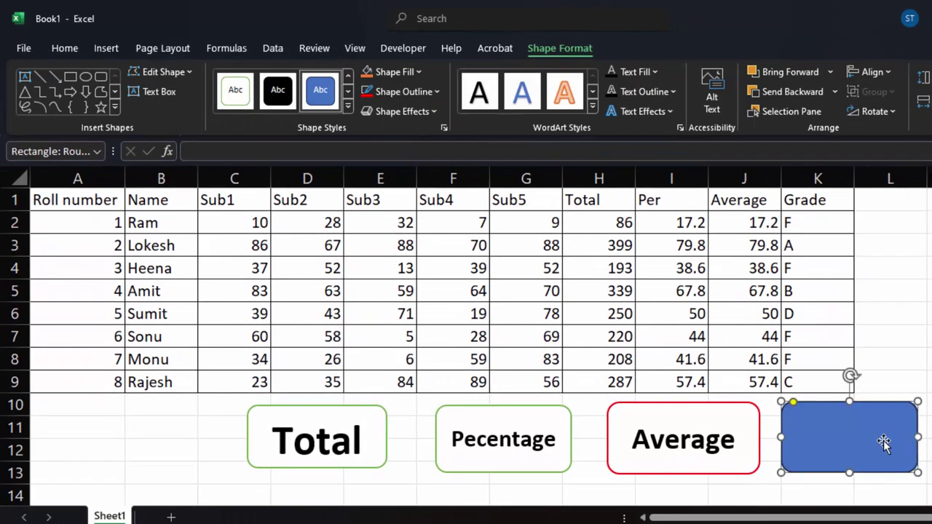
{"action": "left_click", "coordinate": [347, 106]}
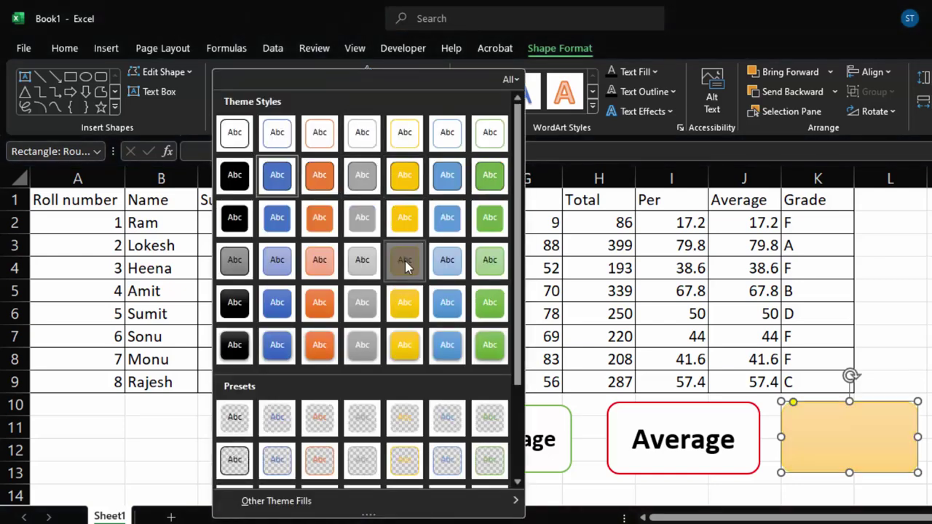
{"action": "left_click", "coordinate": [405, 264]}
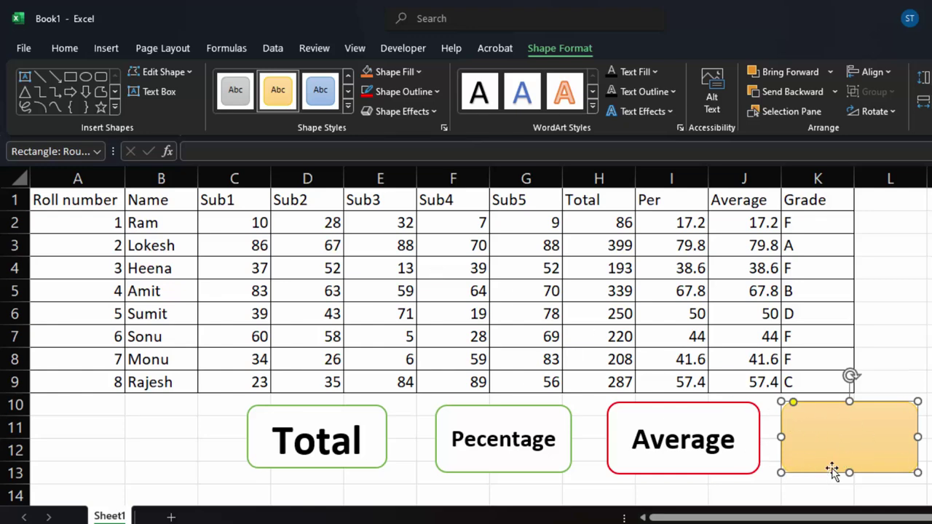
- Label the rectangle 'Grade' in size 20 text, centred vertically and horizontally
{"action": "left_click", "coordinate": [831, 430]}
{"action": "type", "text": "G"}
{"action": "type", "text": "rade"}
{"action": "left_click_drag", "start_coordinate": [837, 422], "coordinate": [784, 422]}
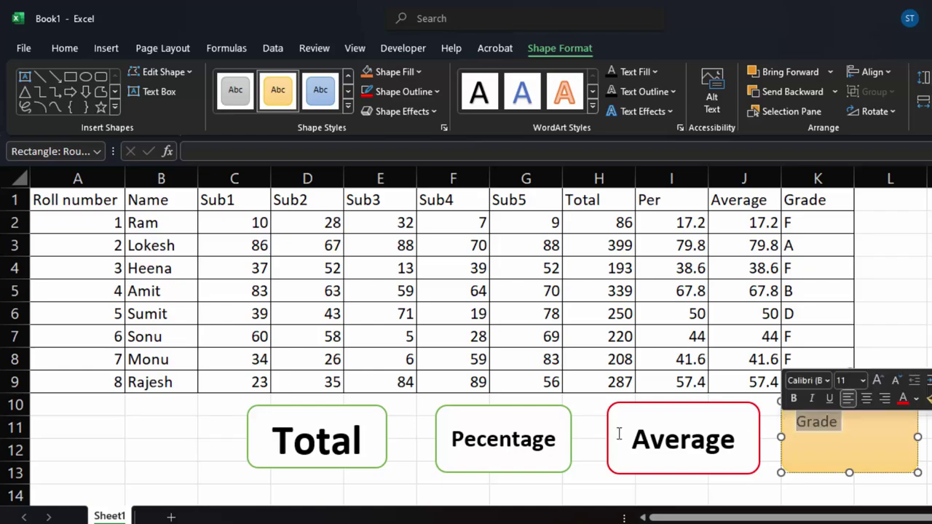
{"action": "left_click", "coordinate": [65, 48]}
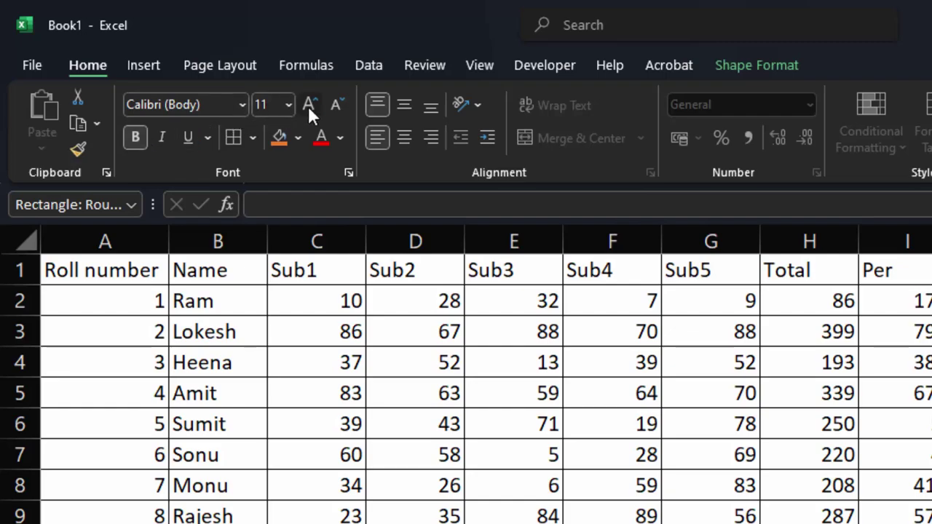
{"action": "left_click", "coordinate": [308, 106]}
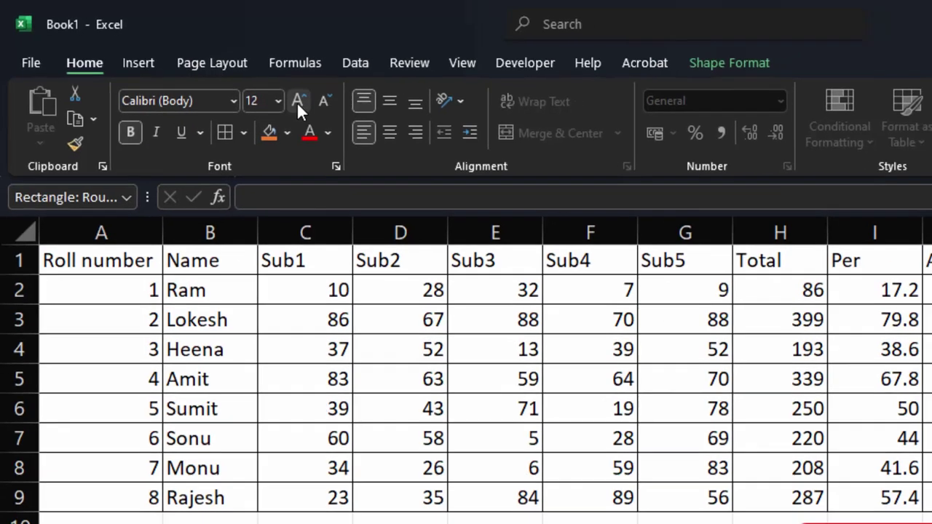
{"action": "left_click", "coordinate": [308, 106]}
{"action": "left_click", "coordinate": [308, 106]}
{"action": "left_click", "coordinate": [308, 105]}
{"action": "left_click", "coordinate": [308, 106]}
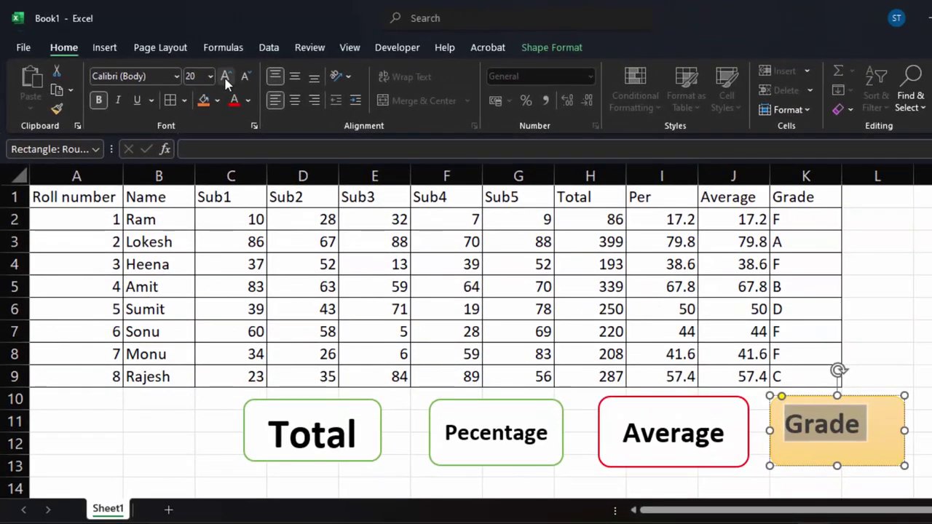
{"action": "left_click", "coordinate": [293, 76]}
{"action": "left_click", "coordinate": [293, 102]}
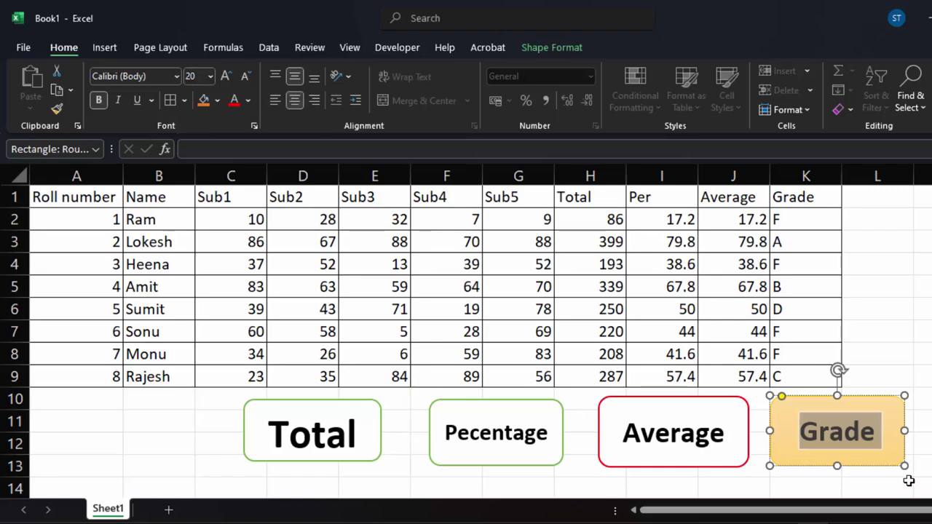
- Assign the Grade macro to the Grade shape, then deselect it
{"action": "right_click", "coordinate": [898, 452]}
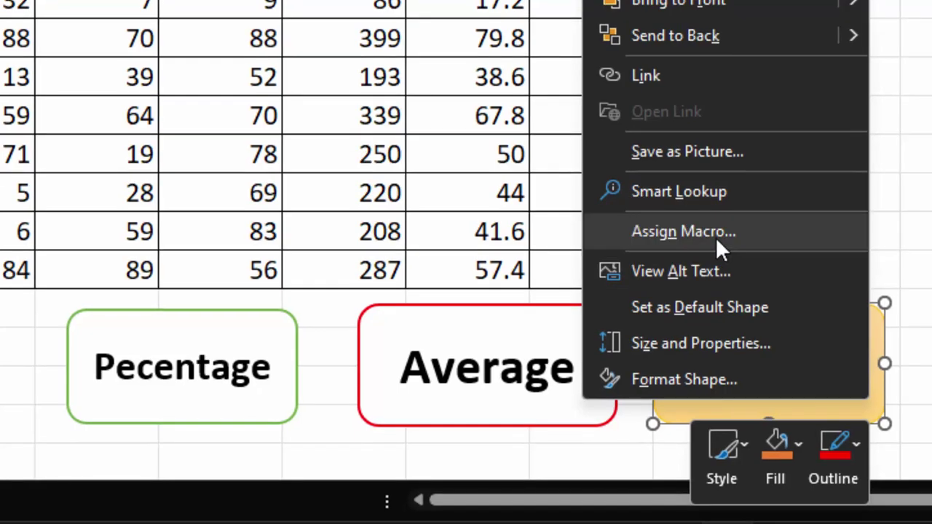
{"action": "left_click", "coordinate": [715, 237]}
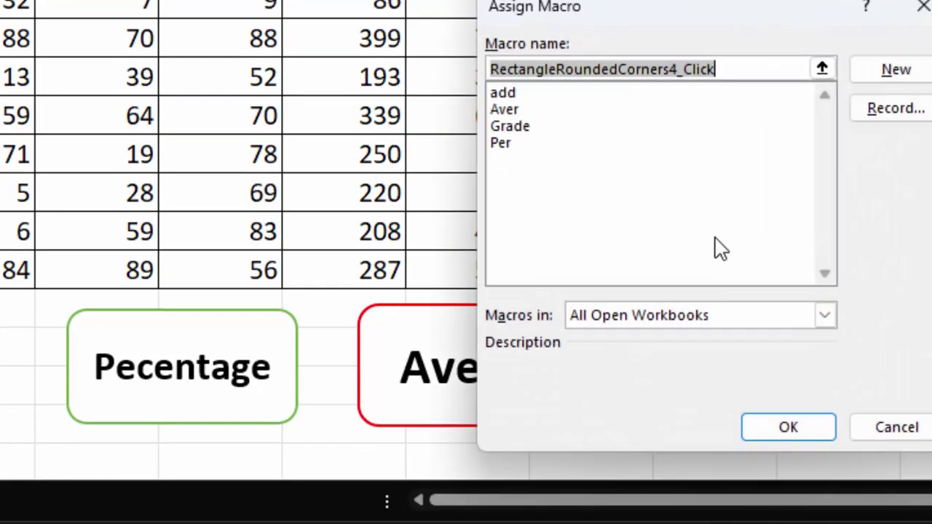
{"action": "left_click", "coordinate": [509, 126]}
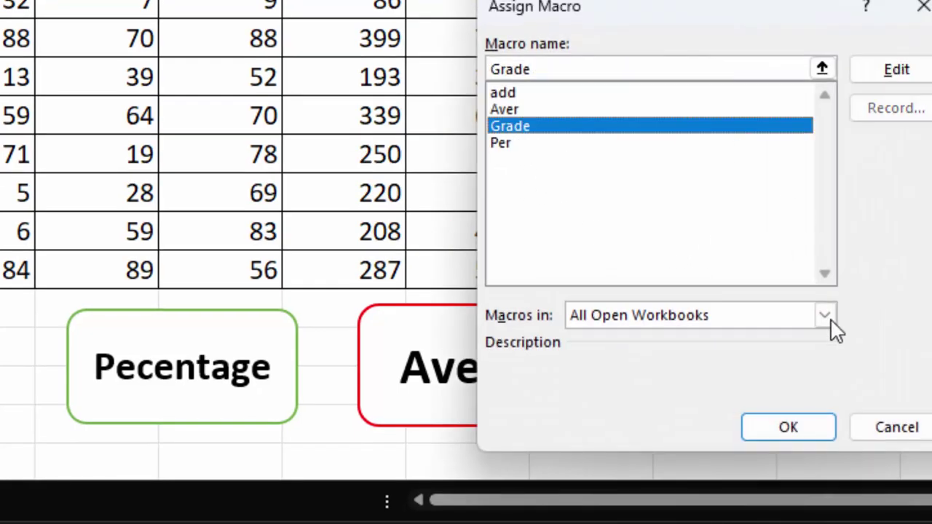
{"action": "left_click", "coordinate": [771, 427]}
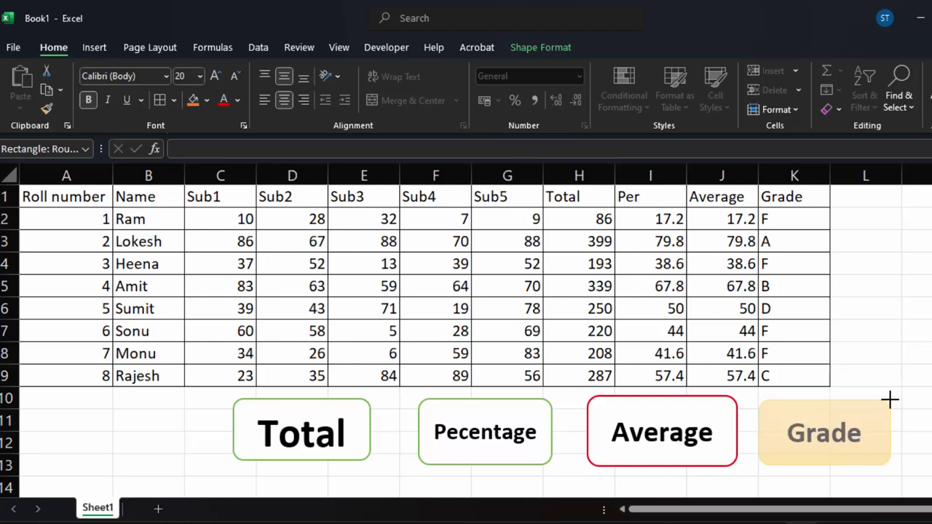
{"action": "left_click", "coordinate": [886, 401]}
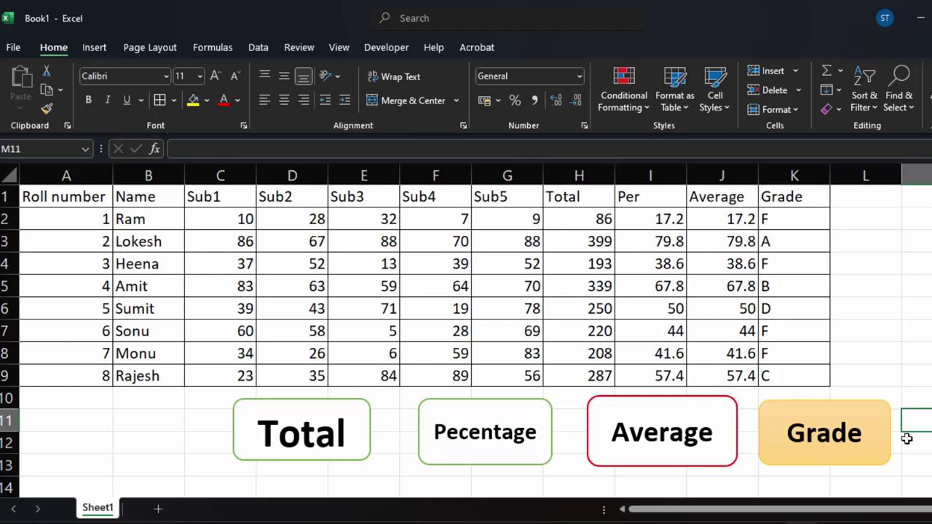
- Clear the results in H2:K9 and change C2's mark from 10 to 80
{"action": "mouse_move", "coordinate": [574, 218]}
{"action": "left_mouse_down"}
{"action": "mouse_move", "coordinate": [758, 309]}
{"action": "mouse_move", "coordinate": [779, 365]}
{"action": "left_mouse_up"}
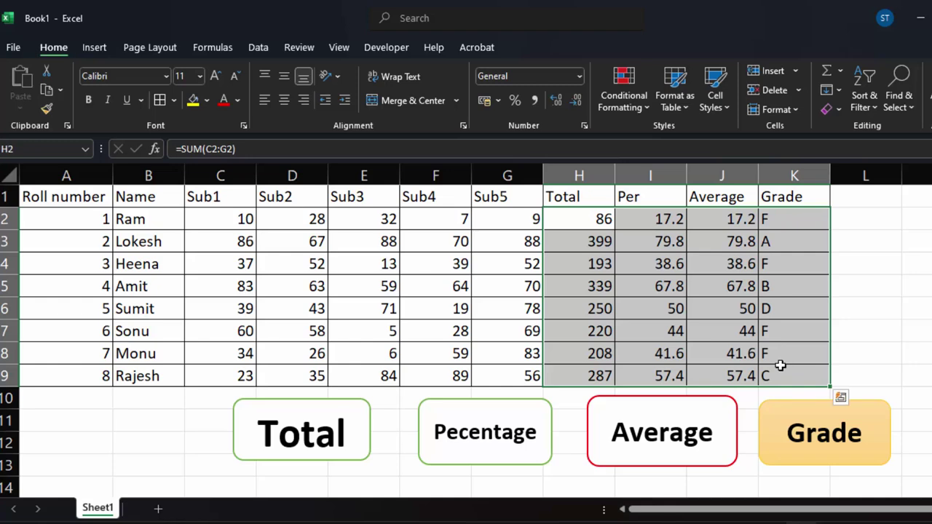
{"action": "key", "text": "Delete"}
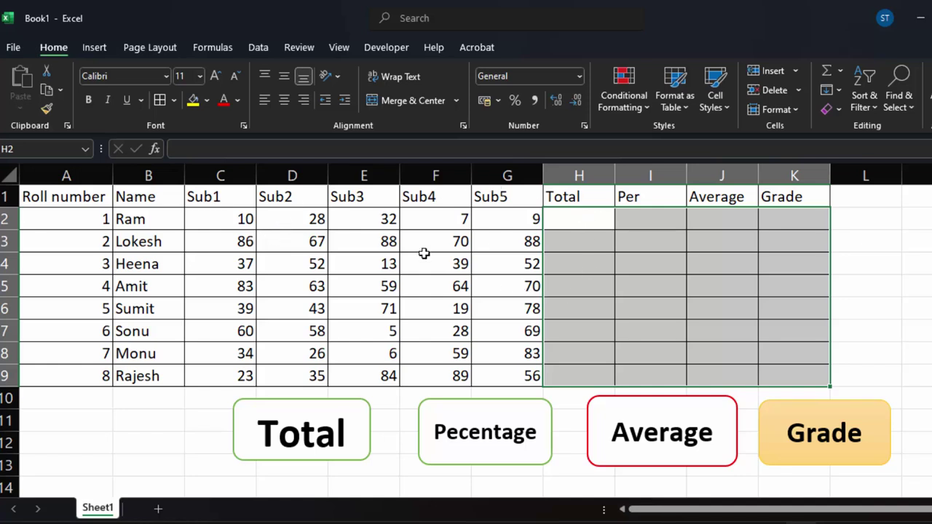
{"action": "double_click", "coordinate": [245, 216]}
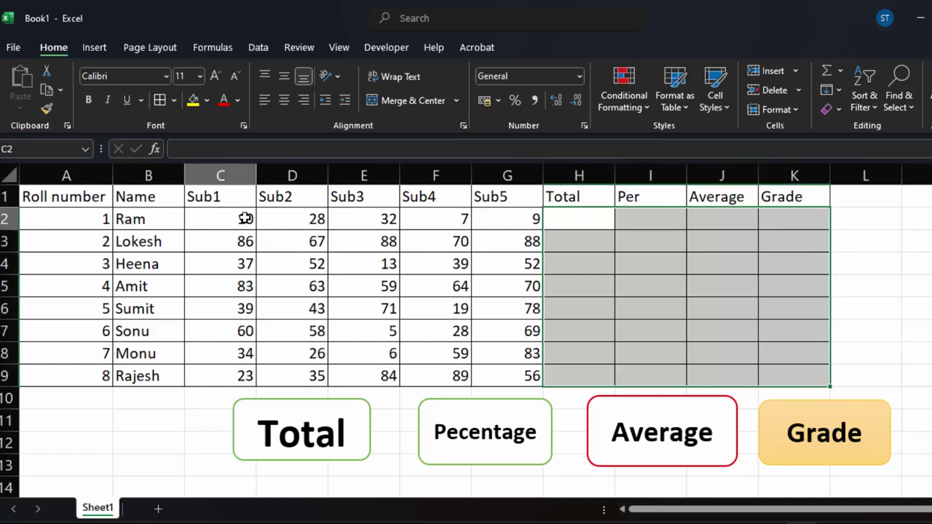
{"action": "key", "text": "BackSpace"}
{"action": "type", "text": "80"}
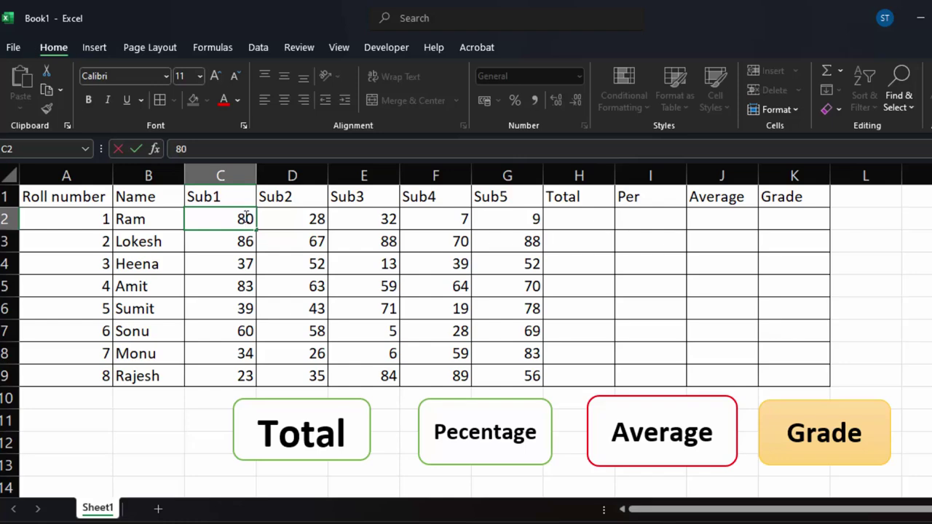
{"action": "left_click", "coordinate": [601, 306]}
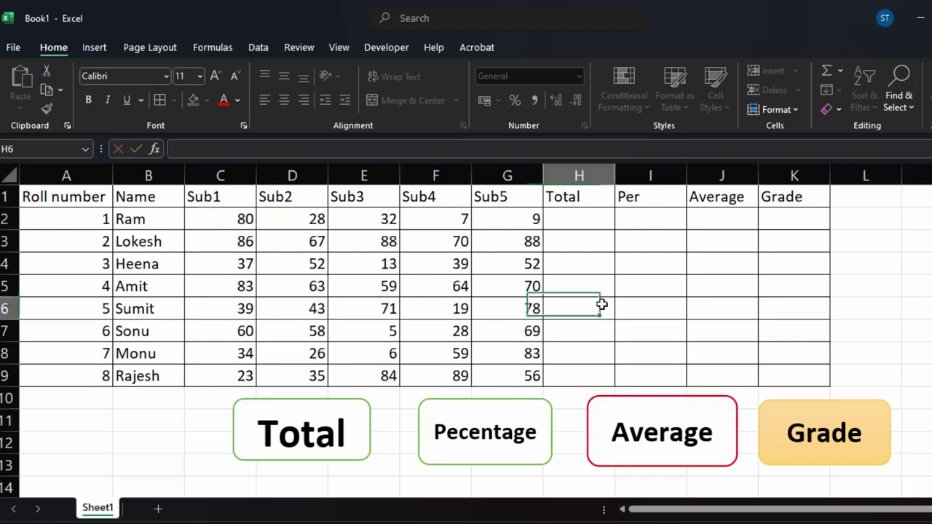
- Run the Total and Percentage macros and inspect the Total formulas in column H
{"action": "left_click", "coordinate": [329, 448]}
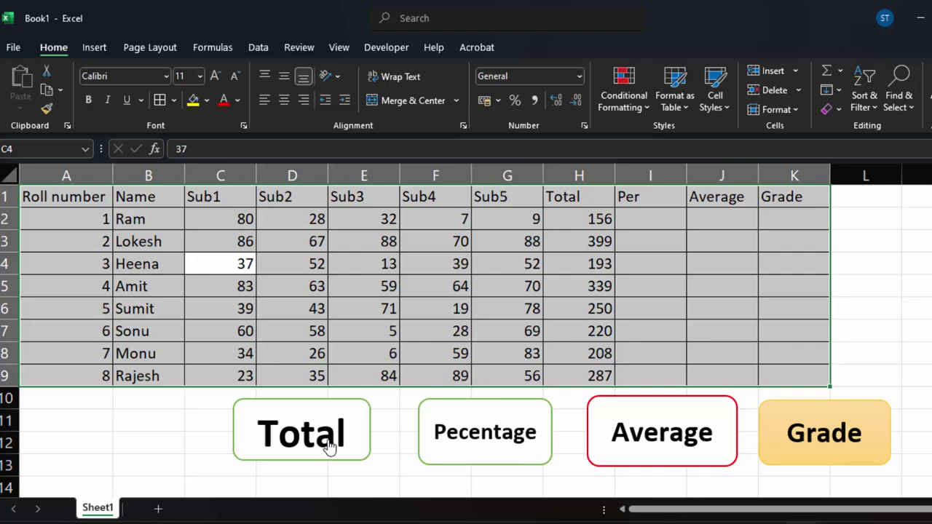
{"action": "left_click", "coordinate": [477, 440]}
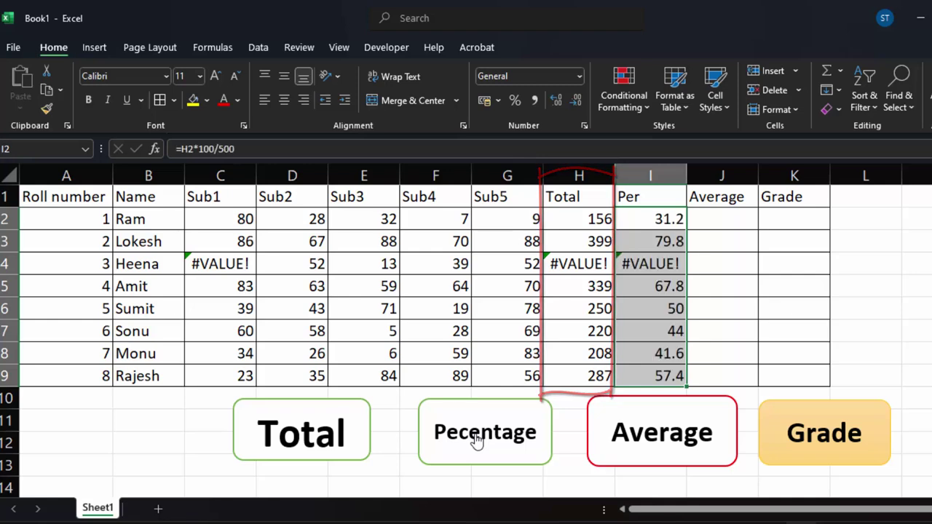
{"action": "left_click", "coordinate": [580, 342]}
{"action": "left_click", "coordinate": [579, 219]}
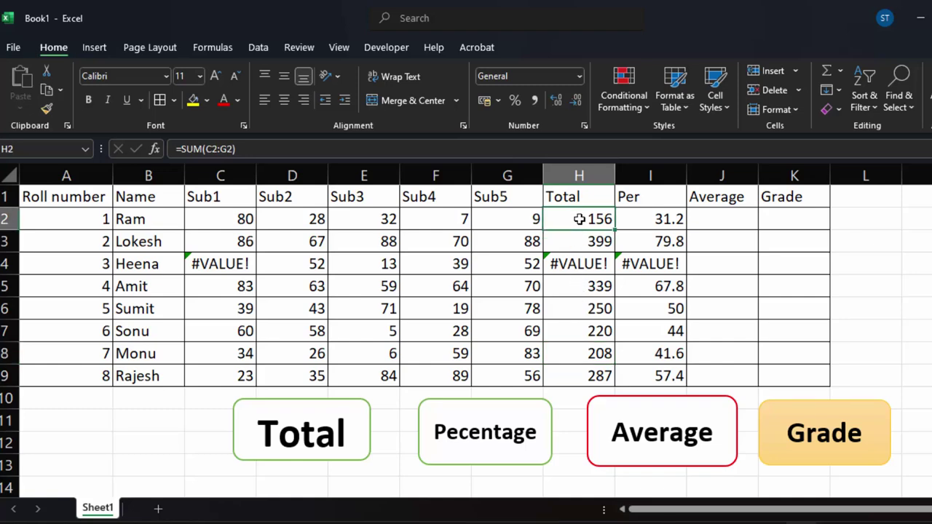
{"action": "left_click_drag", "start_coordinate": [585, 218], "coordinate": [578, 374]}
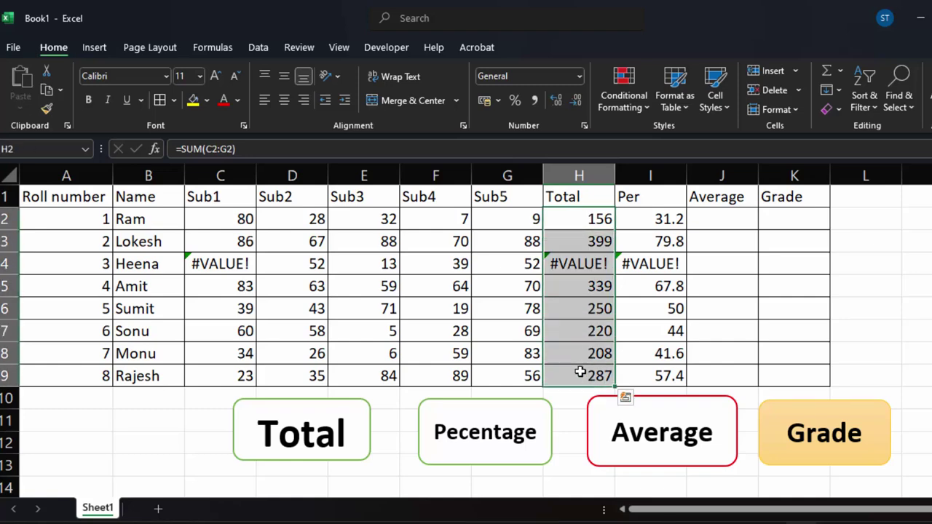
- Correct the #VALUE! mark in cell C4 to 77
{"action": "left_click", "coordinate": [222, 263]}
{"action": "type", "text": "77"}
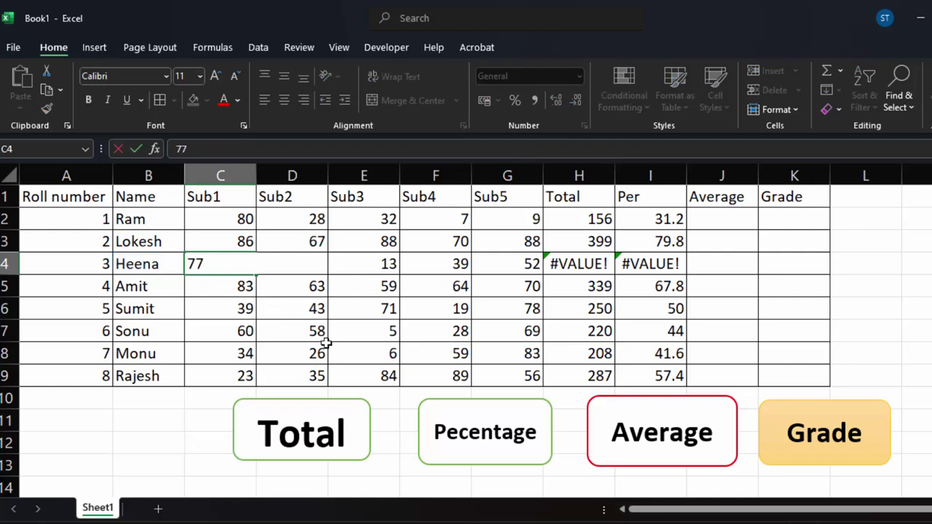
{"action": "left_click", "coordinate": [384, 347]}
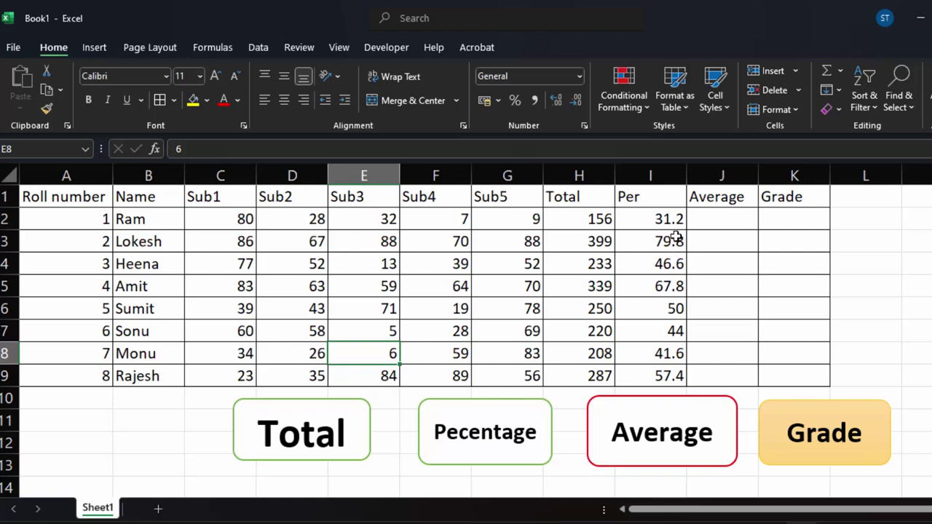
- Run the Average and Grade macros, then clear all results in H2:K9
{"action": "left_click", "coordinate": [660, 421]}
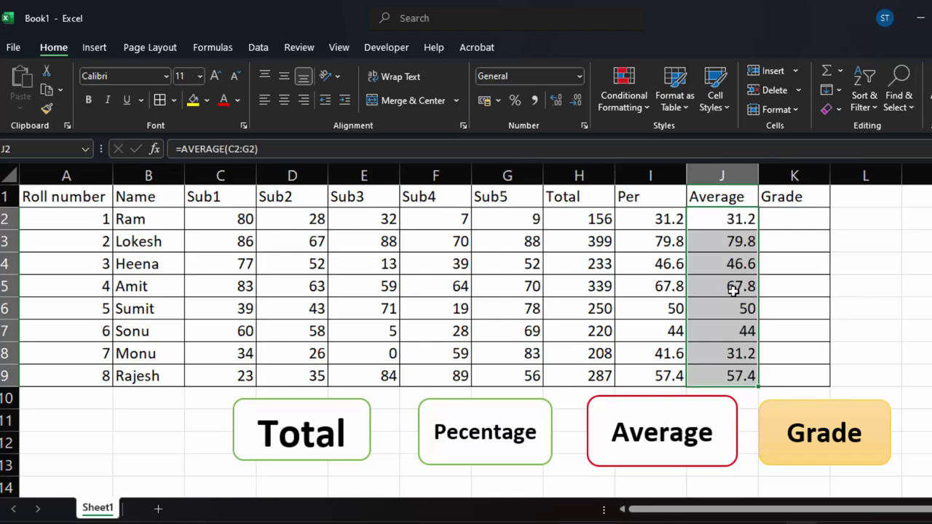
{"action": "left_click", "coordinate": [812, 451]}
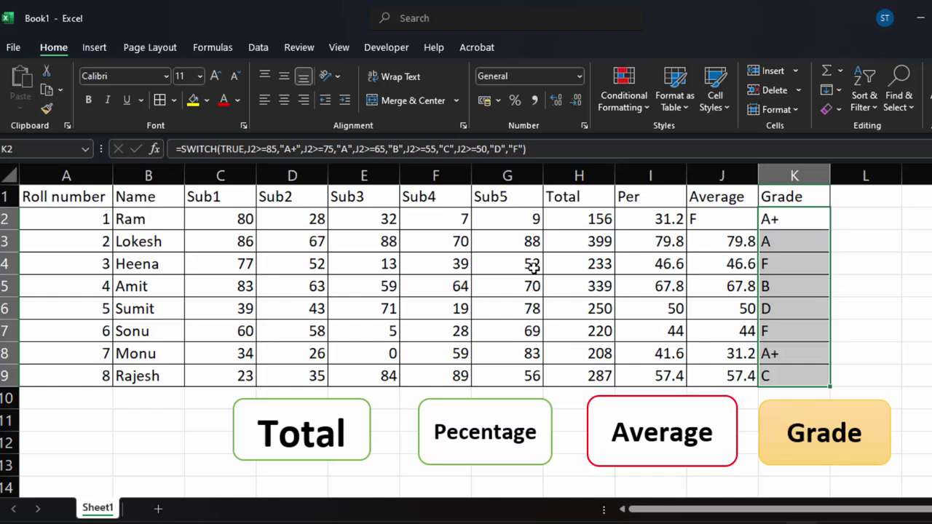
{"action": "mouse_move", "coordinate": [588, 220]}
{"action": "left_mouse_down"}
{"action": "mouse_move", "coordinate": [762, 331]}
{"action": "mouse_move", "coordinate": [774, 376]}
{"action": "left_mouse_up"}
{"action": "key", "text": "Delete"}
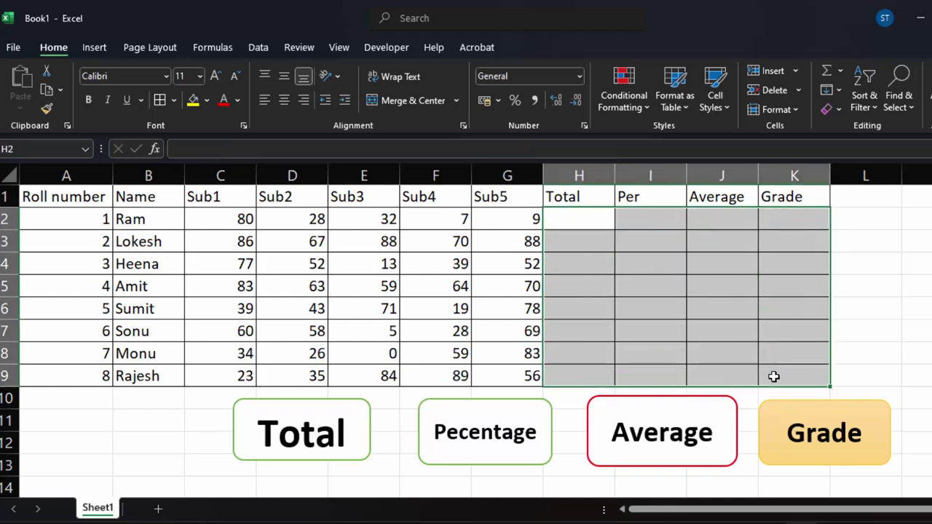
- Run the Average, Total and Percentage macros, then correct C4's mark to 88
{"action": "left_click", "coordinate": [703, 439]}
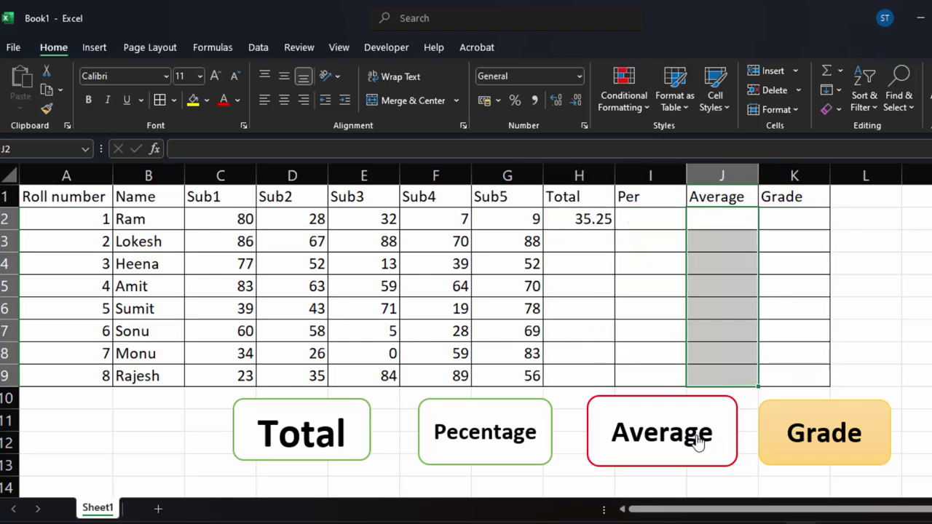
{"action": "left_click", "coordinate": [337, 438]}
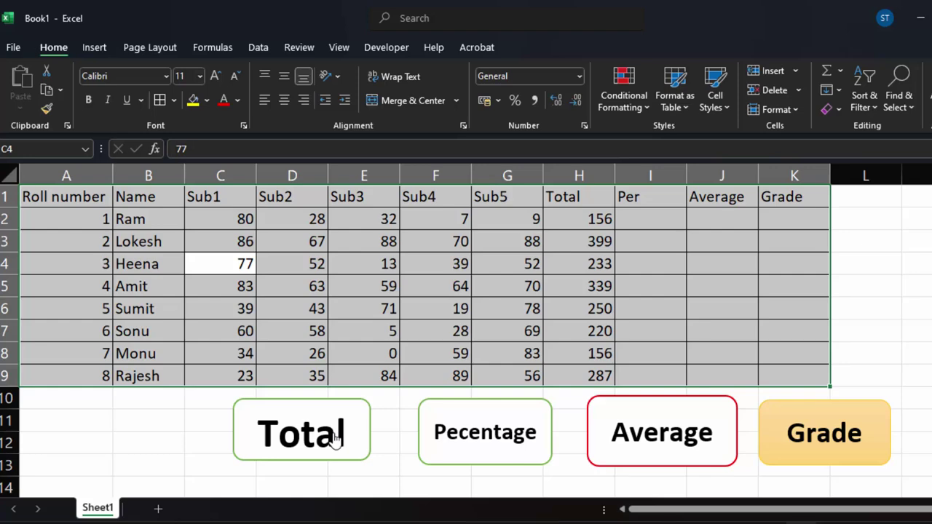
{"action": "left_click", "coordinate": [487, 432]}
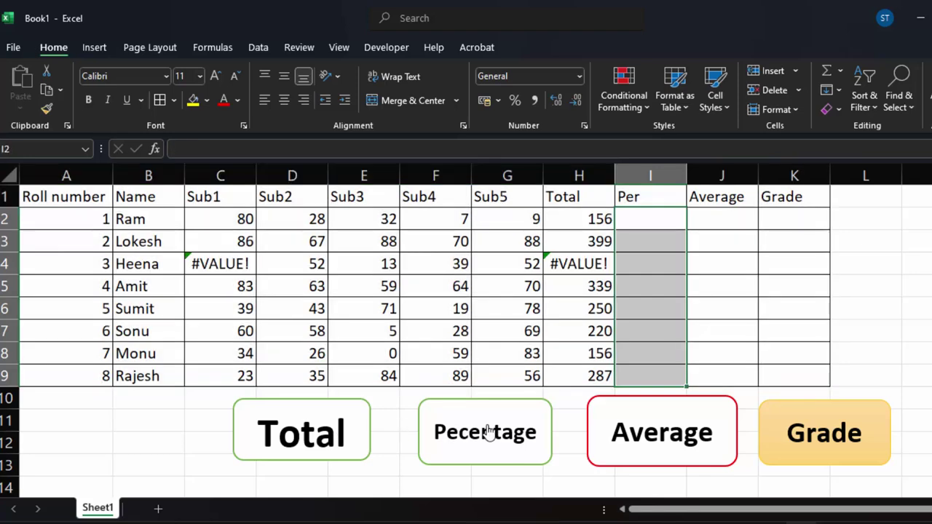
{"action": "left_click", "coordinate": [239, 260]}
{"action": "key", "text": "BackSpace"}
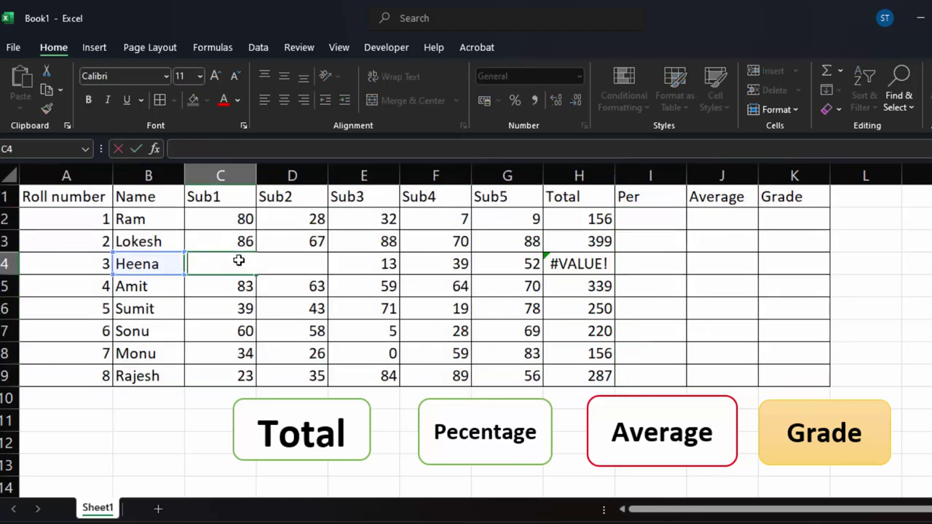
{"action": "type", "text": "88"}
{"action": "left_click", "coordinate": [713, 283]}
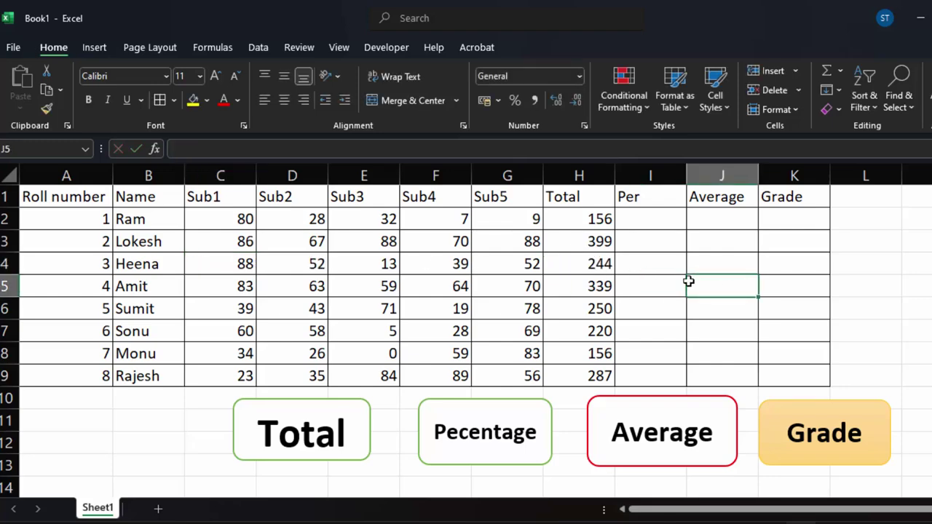
- Rerun the Percentage, Average and Grade macros to fill columns I through K
{"action": "left_click", "coordinate": [508, 446]}
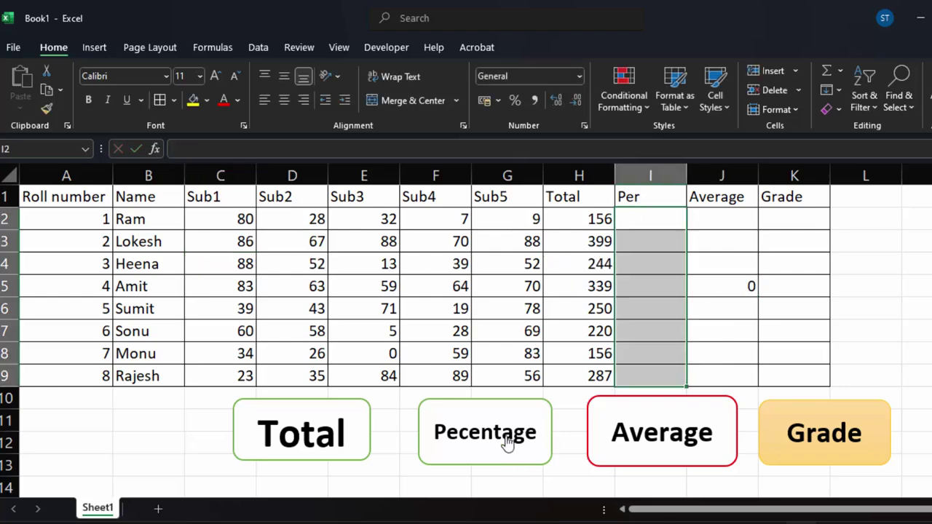
{"action": "left_click", "coordinate": [651, 434]}
{"action": "left_click", "coordinate": [803, 439]}
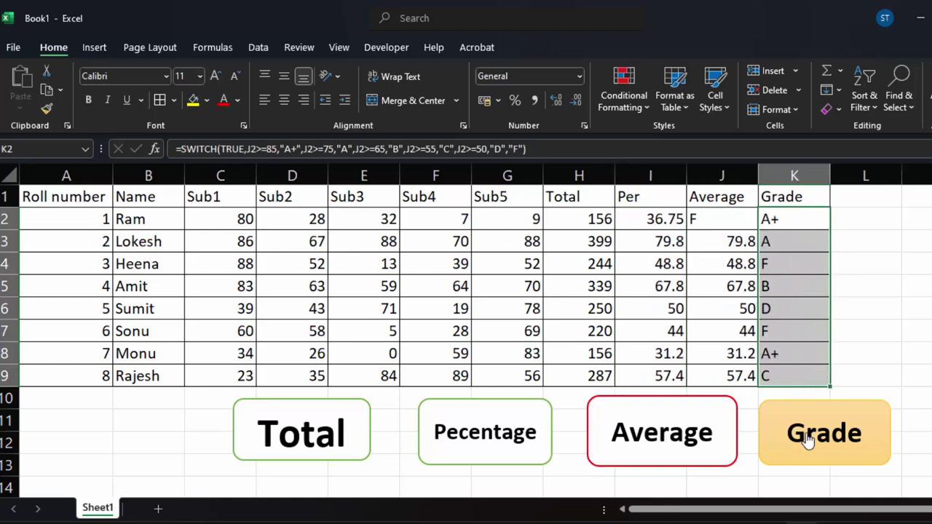